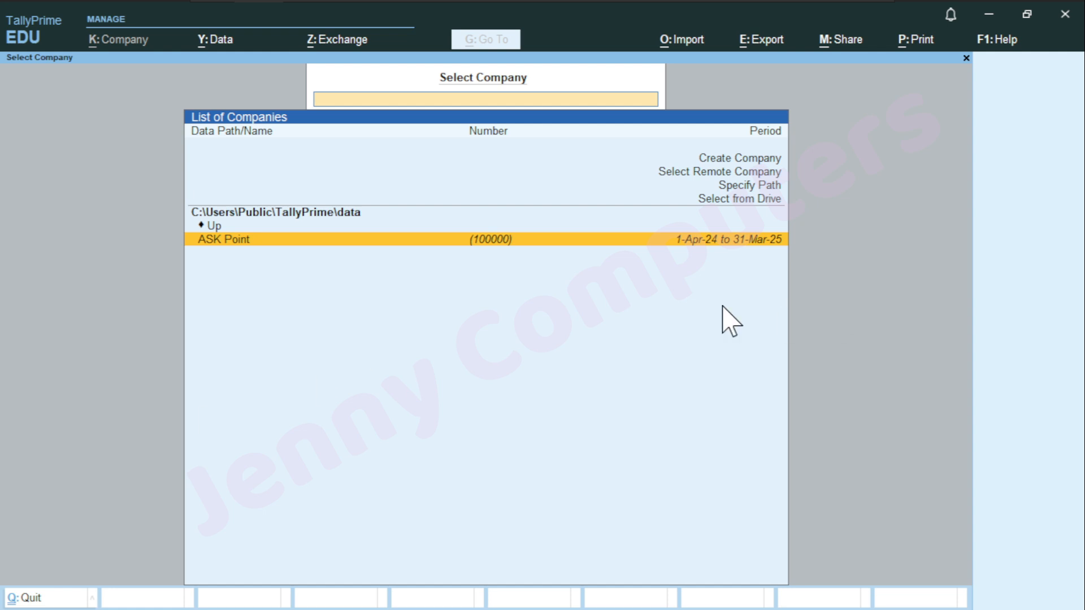
Start a new company named 'Security Control'
key("Up")
key("Up")
key("Up")
key("Up")
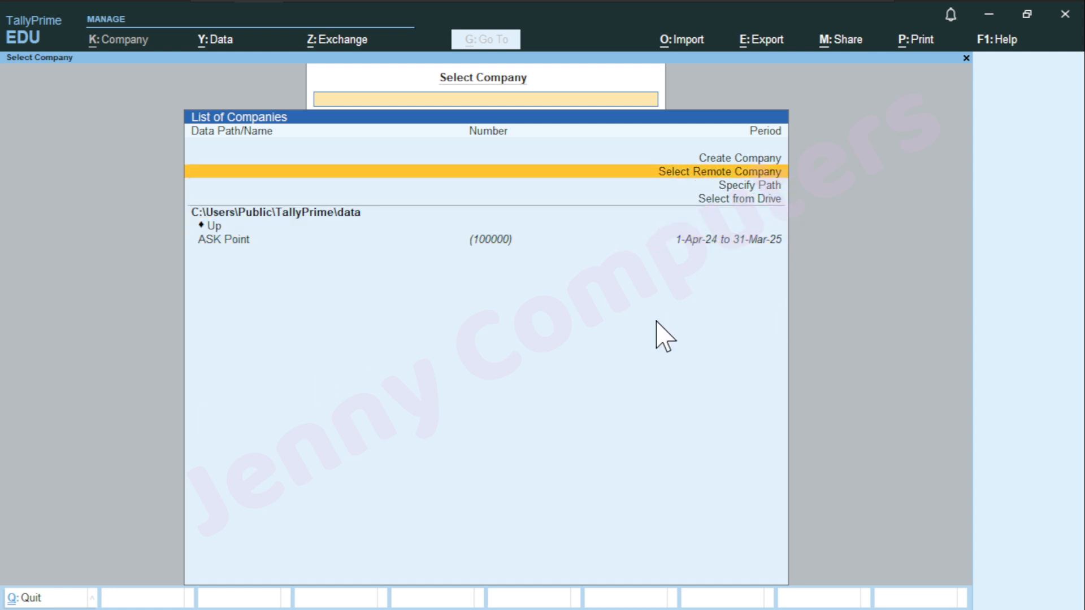
key("Return")
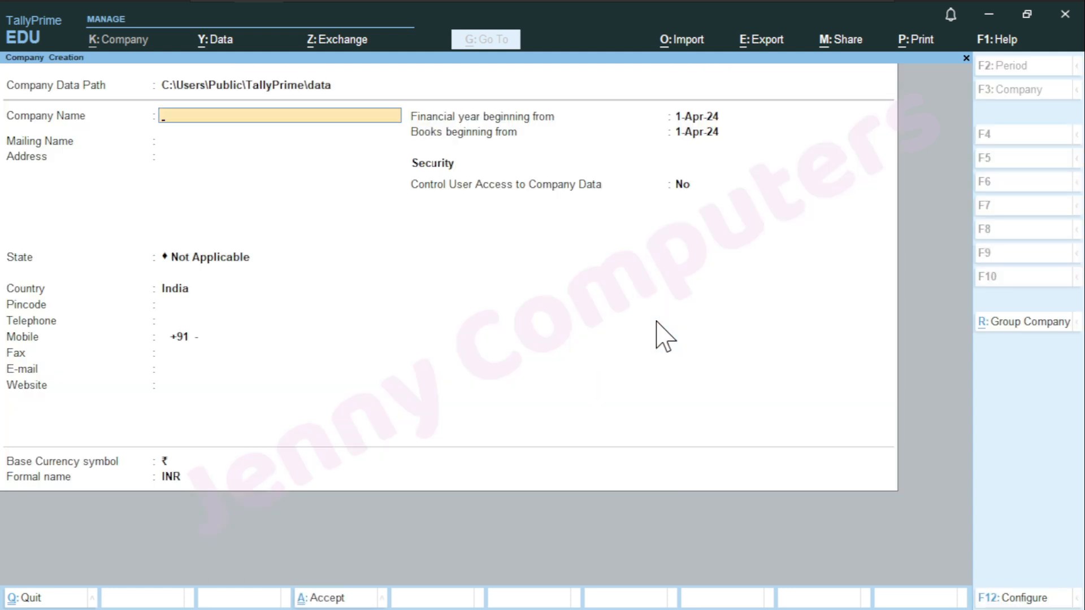
type("Security Controls")
key("BackSpace")
key("BackSpace")
key("BackSpace")
key("BackSpace")
type("rol")
key("Return")
key("Return")
key("Return")
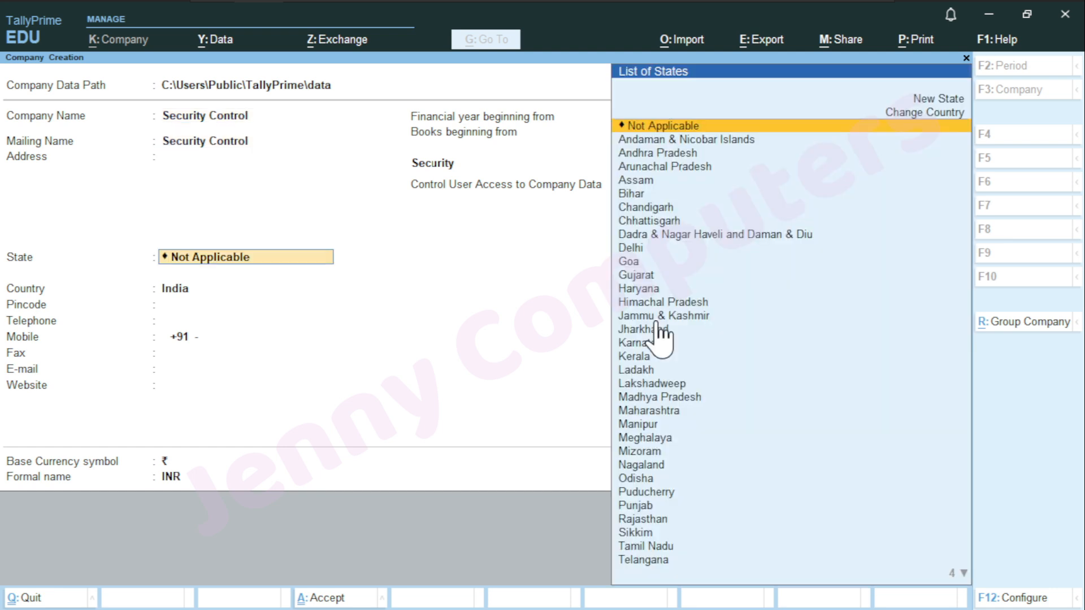
Set the state to Chhattisgarh and bring up the F12 configuration options
type("C")
key("Down")
key("Return")
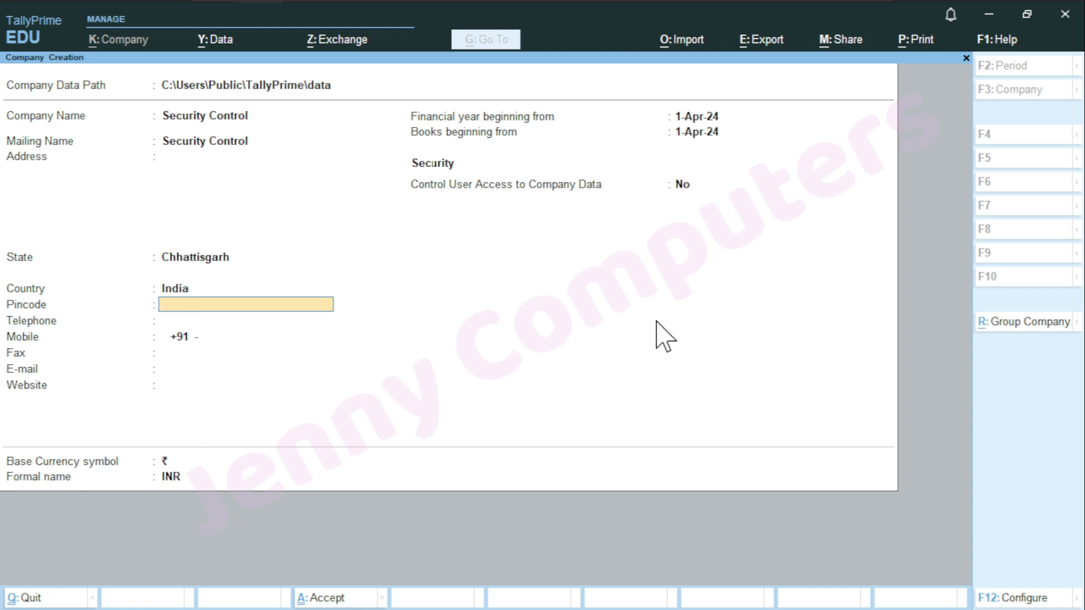
key("F12")
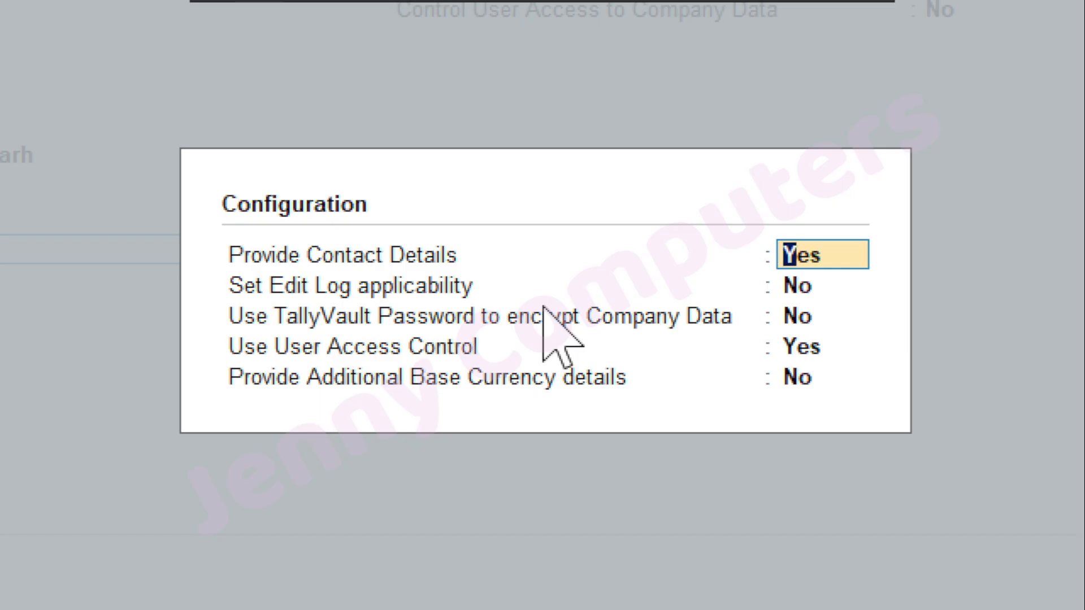
Accept the configuration, skipping contact details and financial year dates, to reach Control User Access
key("Return")
key("Return")
key("Return")
key("Return")
key("Return")
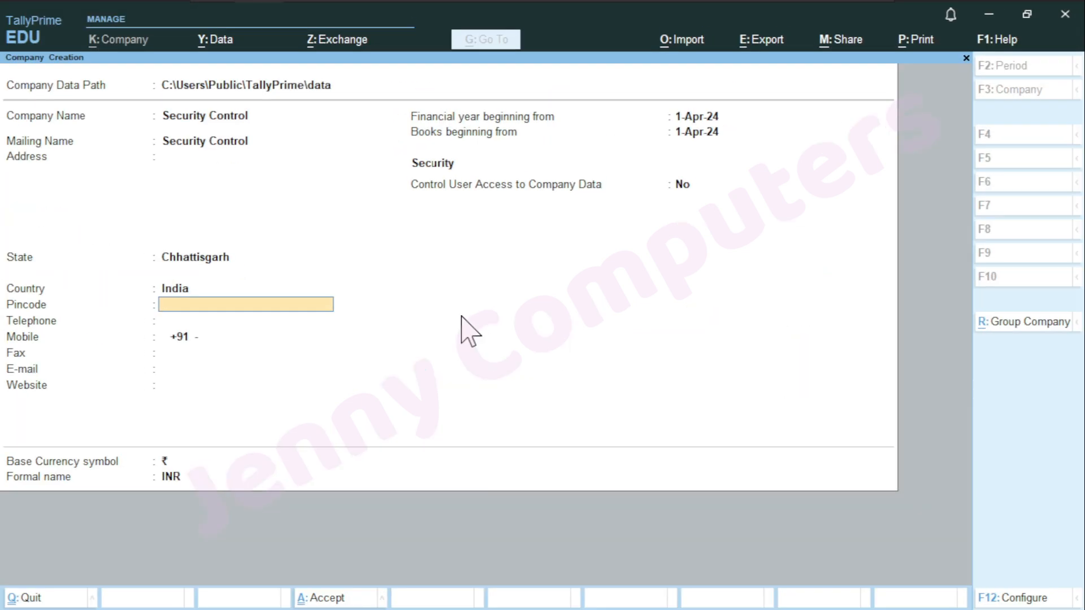
key("Return")
key("Return")
key("Return")
key("Return")
key("Return")
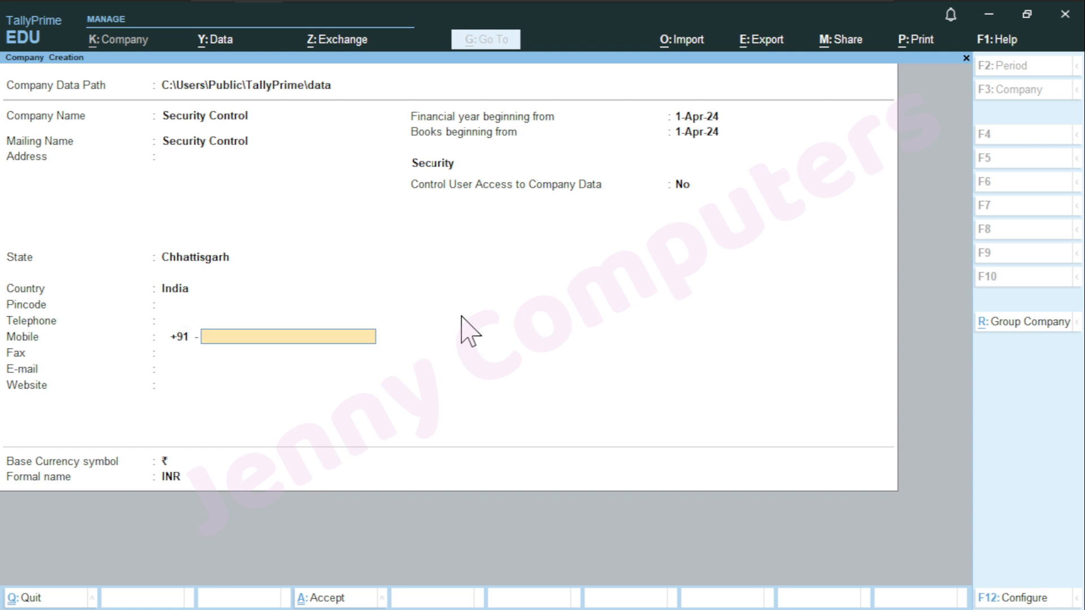
key("Return")
key("Return")
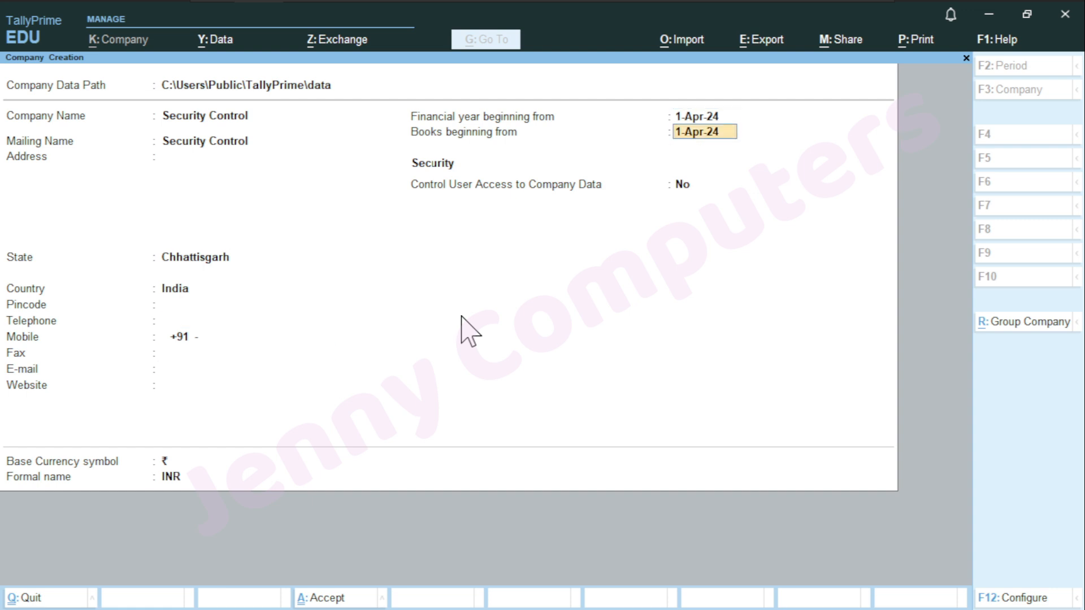
key("Return")
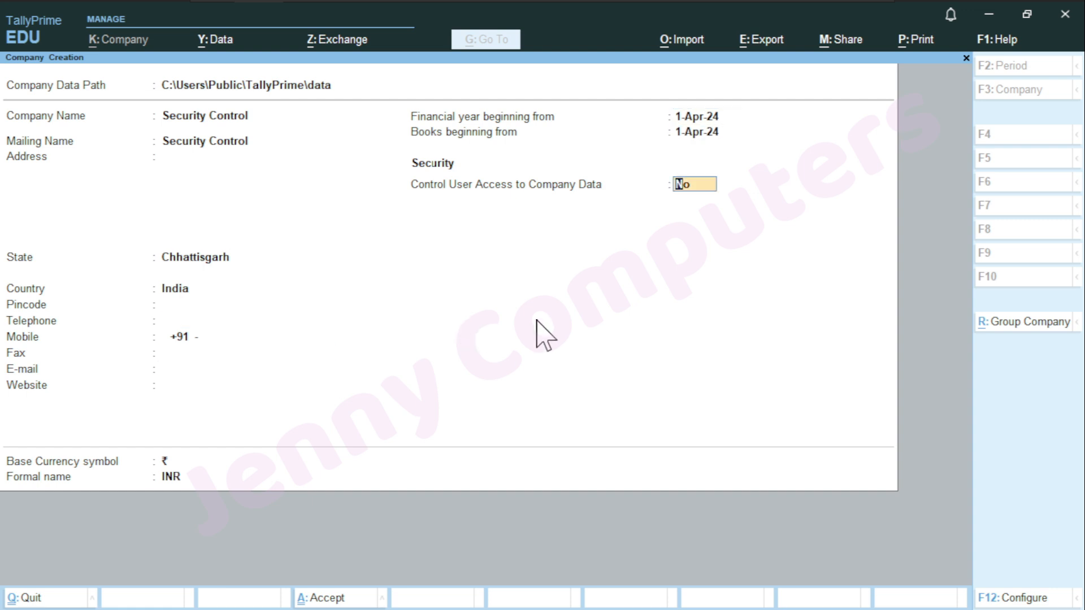
key("ctrl")
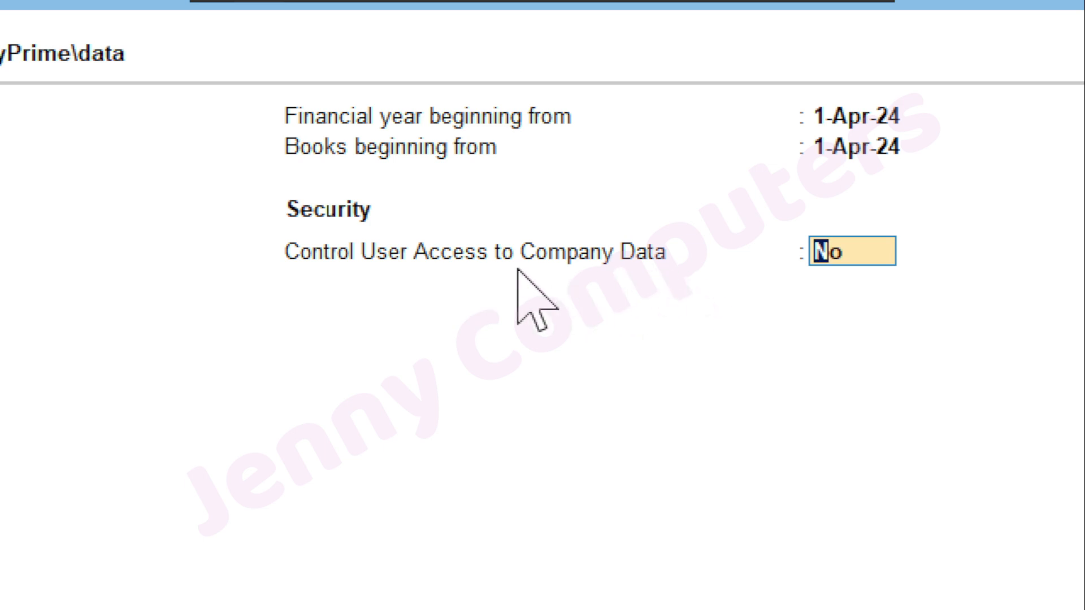
Set Control User Access to Yes and enter the administrator username, password and password confirmation
type("y")
key("Return")
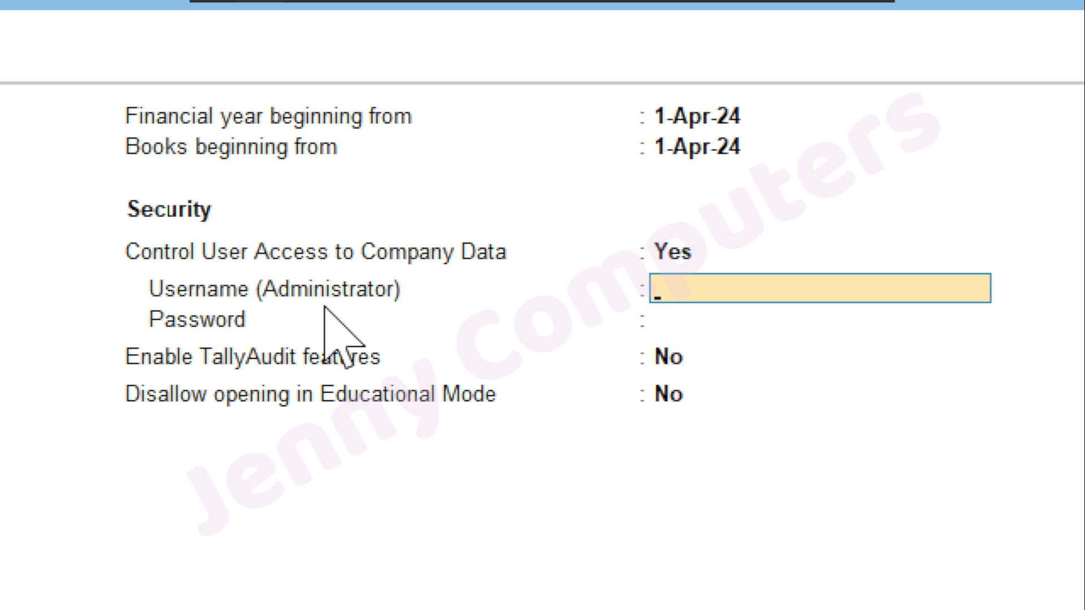
type("admin")
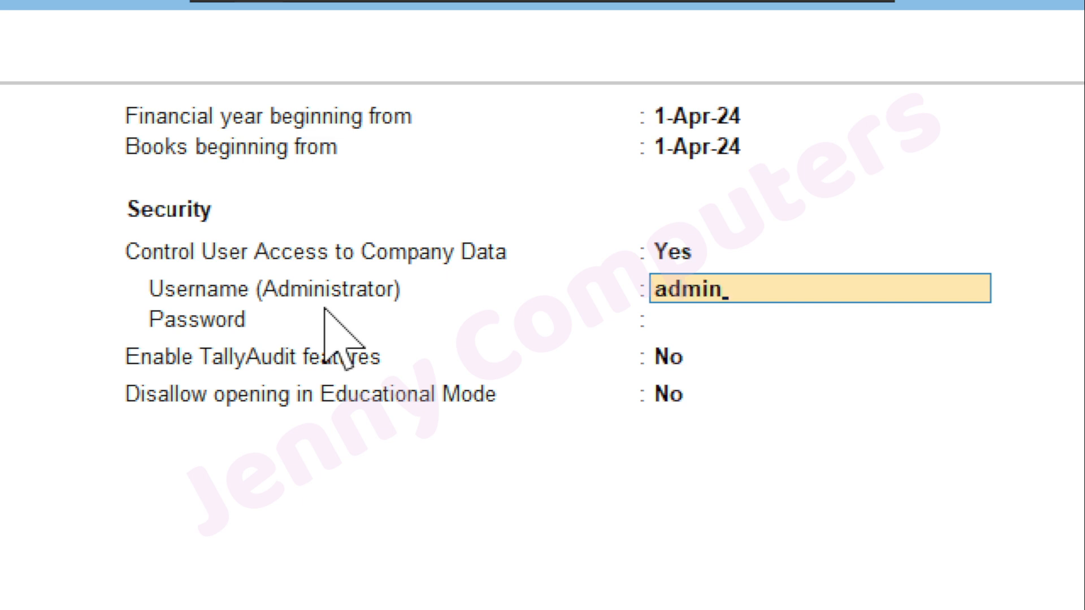
key("Return")
type("admin")
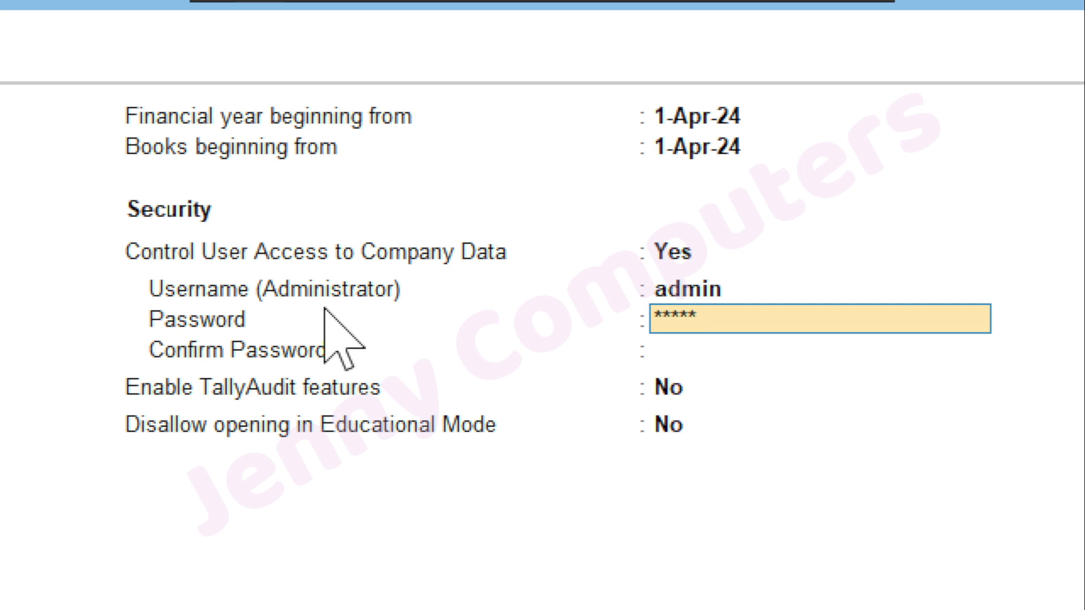
key("Return")
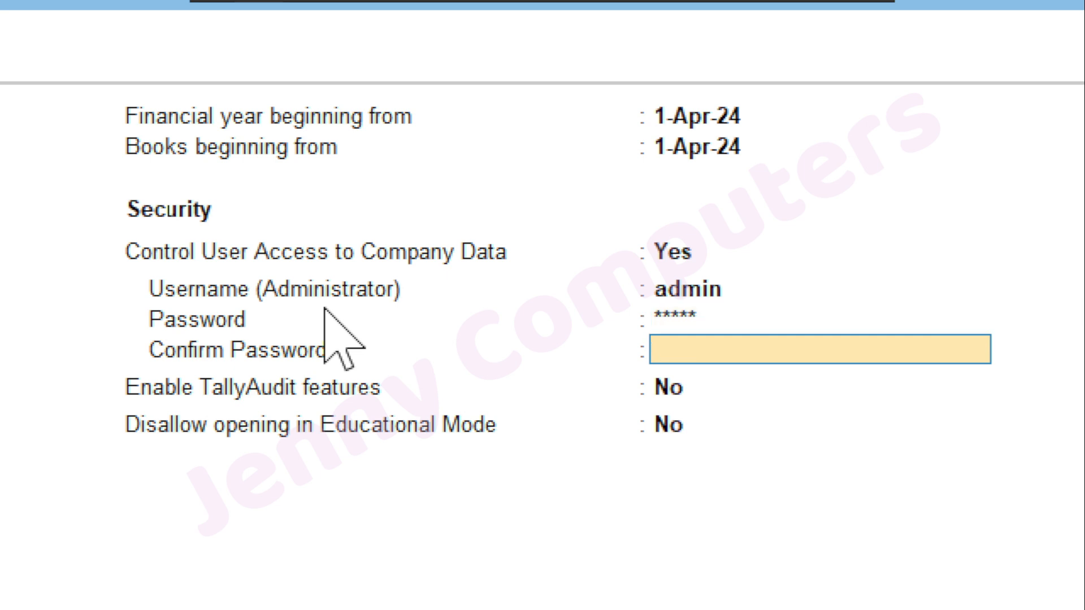
type("admin")
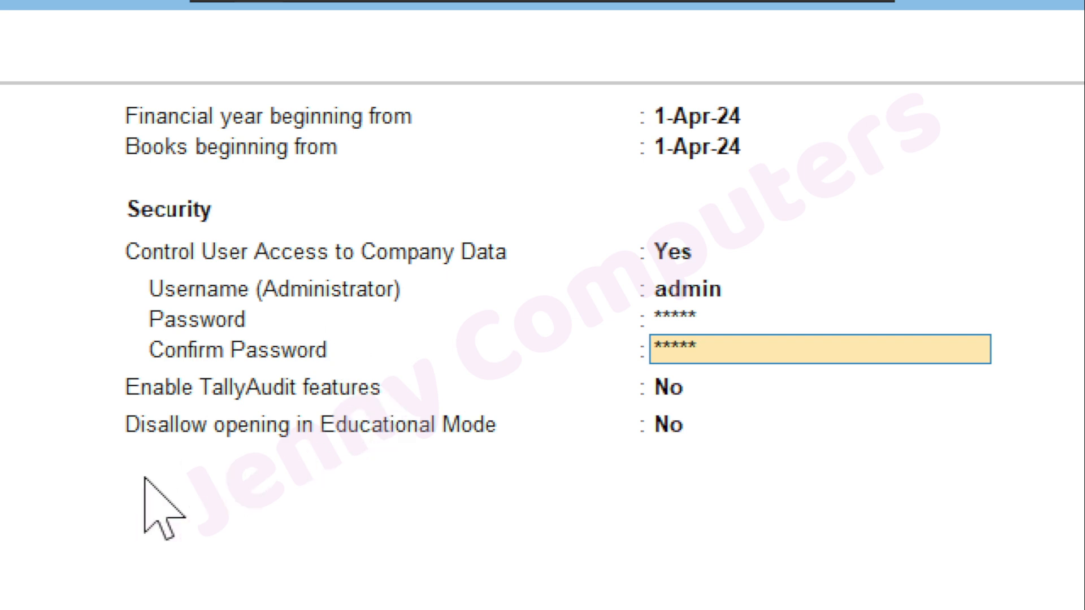
Confirm the repeated password, leaving TallyAudit and Educational Mode restriction at No, up to Accept
key("Return")
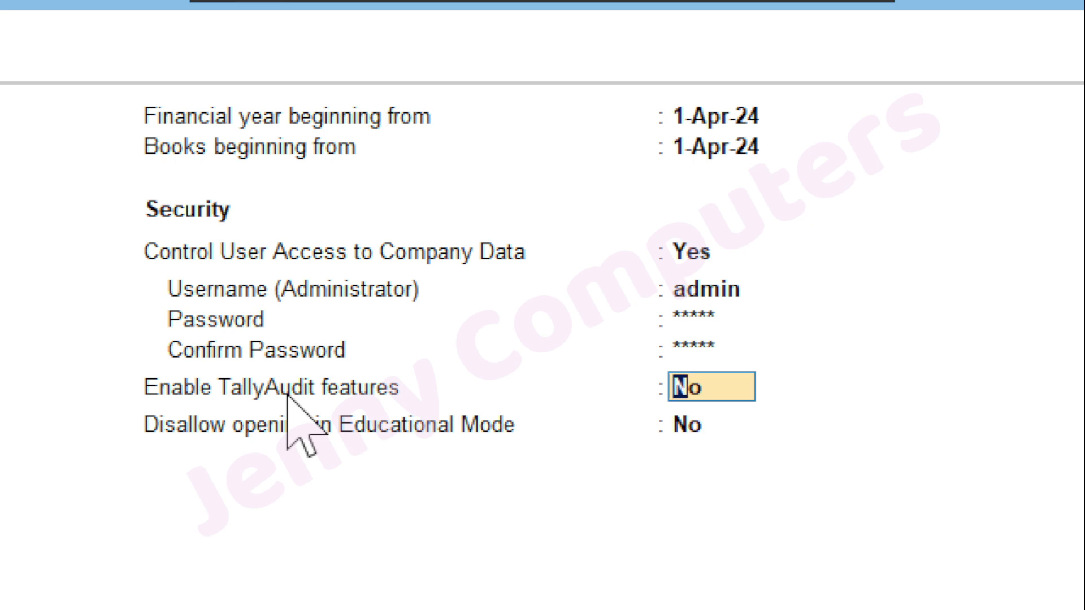
key("Return")
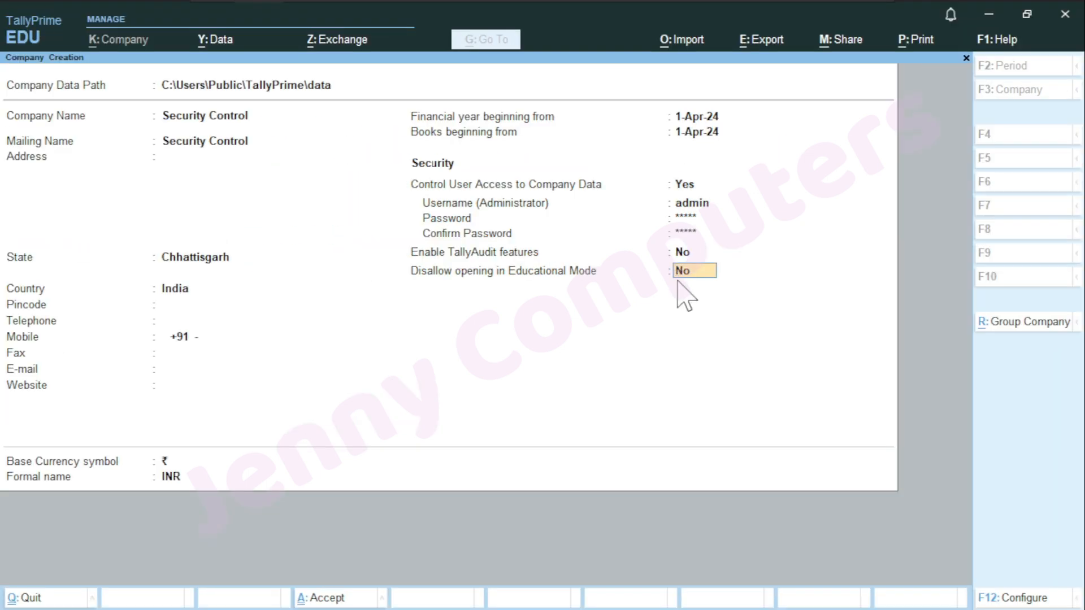
key("Return")
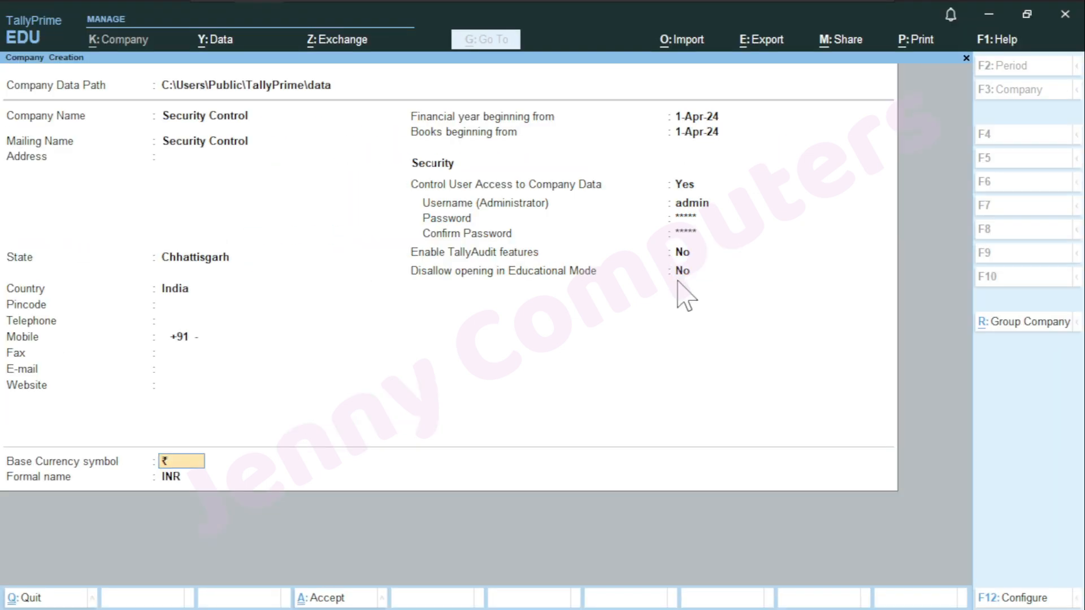
key("Return")
key("Return")
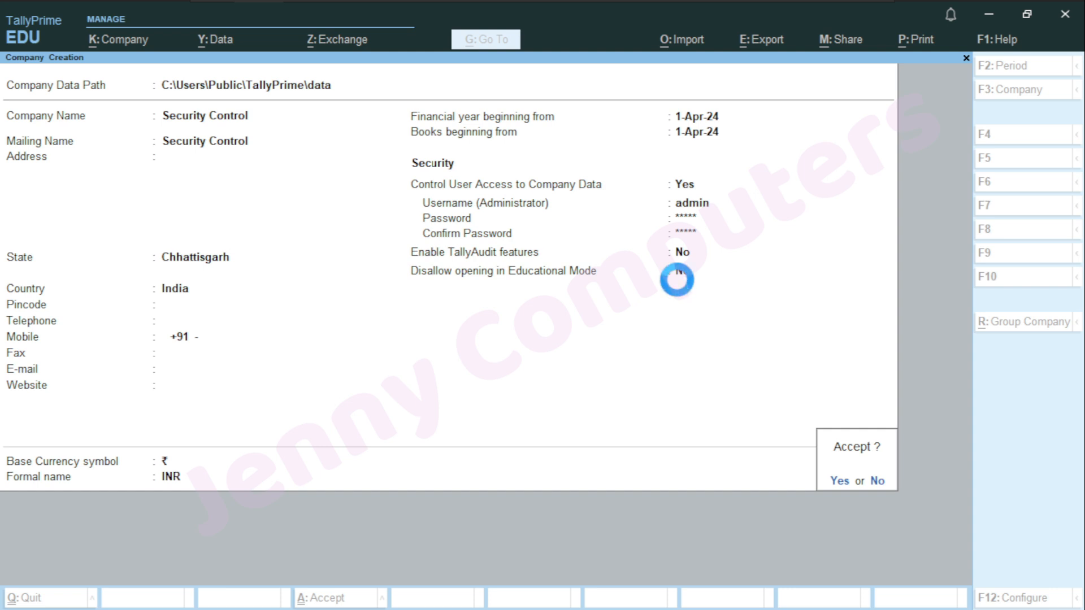
Accept the company and log in with the administrator username and password
key("Return")
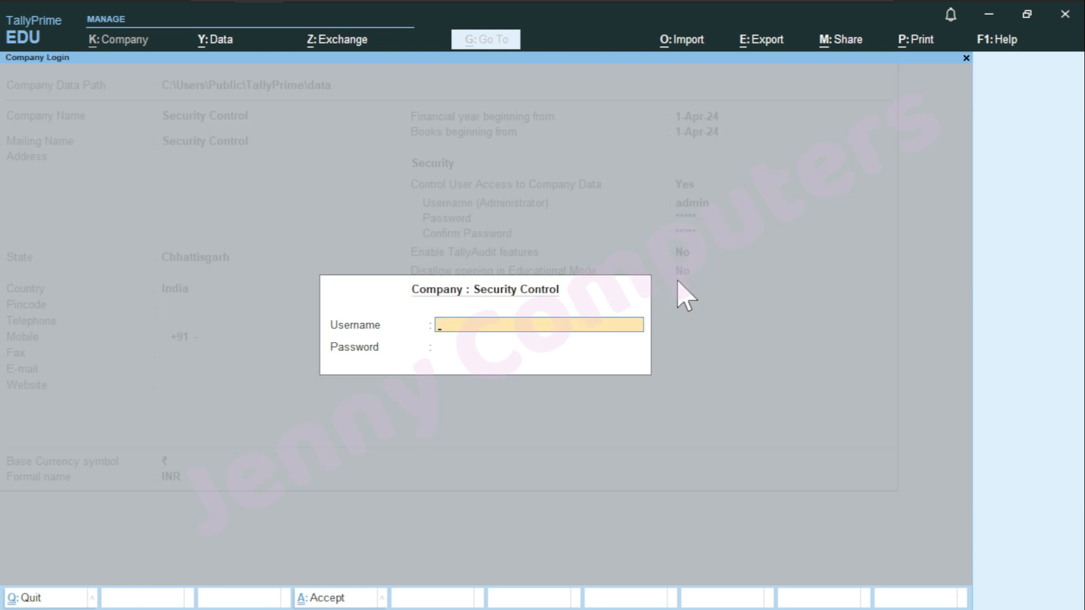
type("admin")
key("Return")
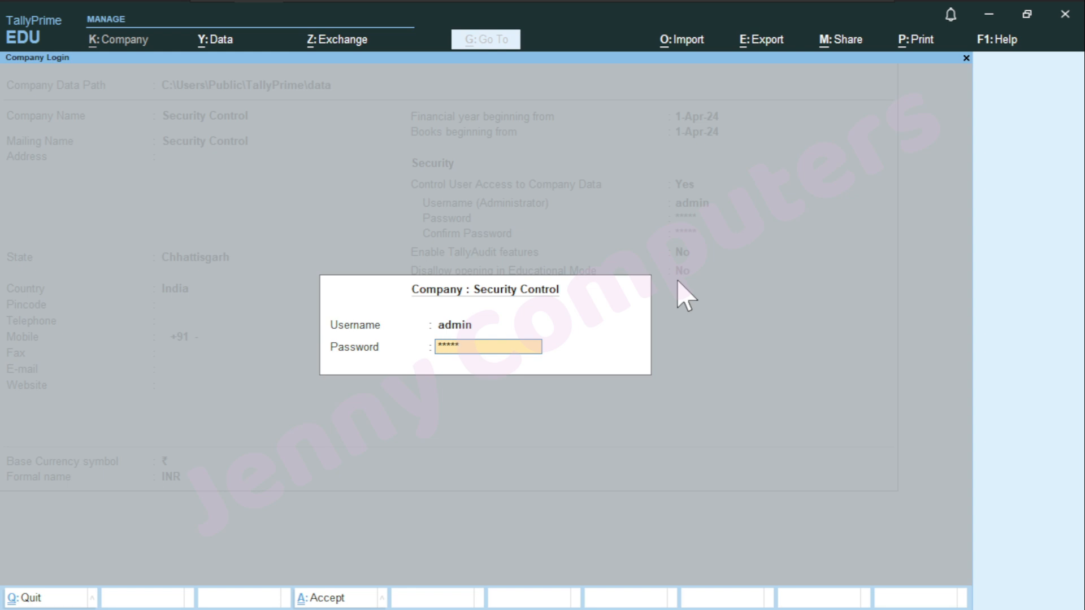
key("Return")
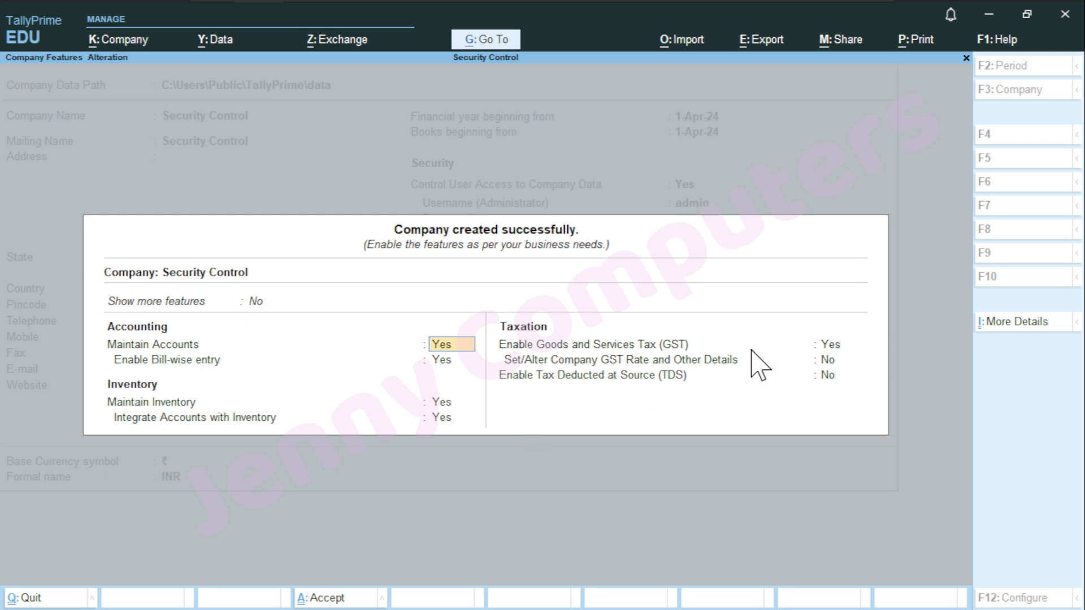
Set Enable Goods and Services Tax (GST) to No and accept the company features
key("Return")
key("Return")
key("Return")
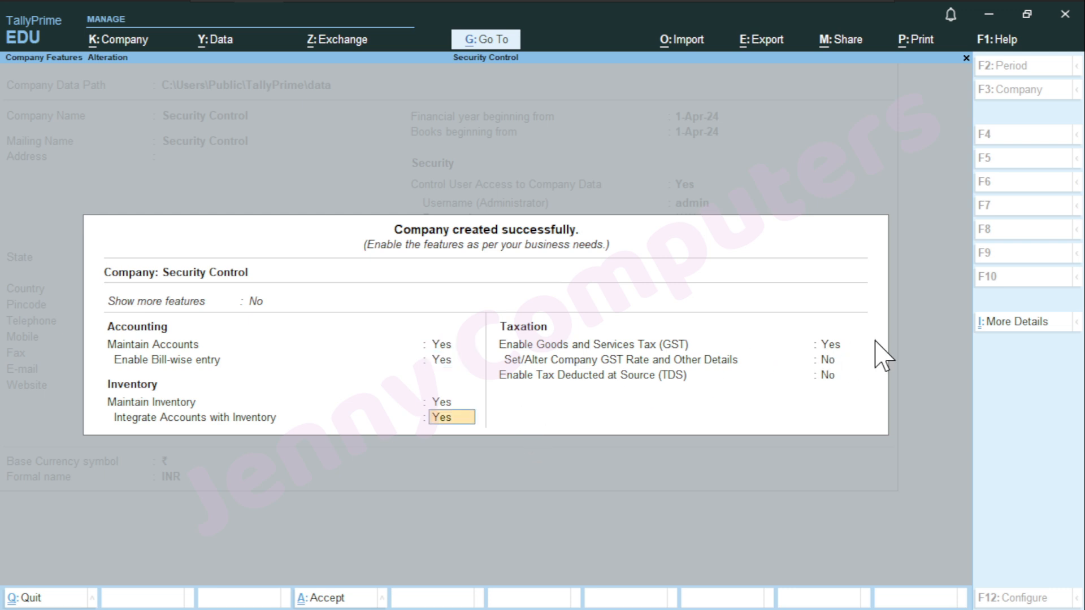
key("Return")
type("n")
key("Return")
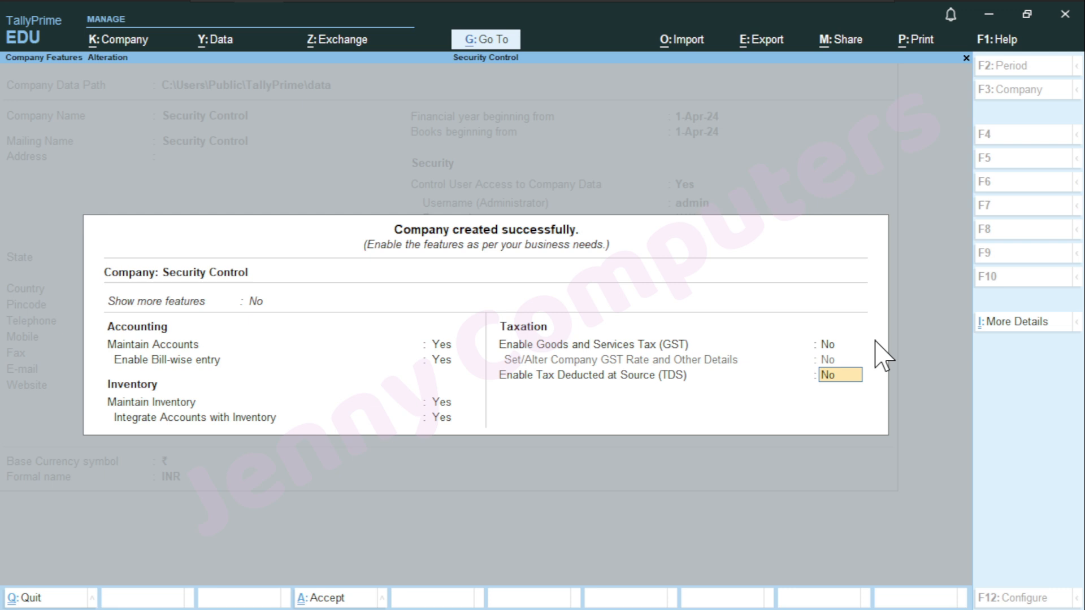
key("ctrl+a")
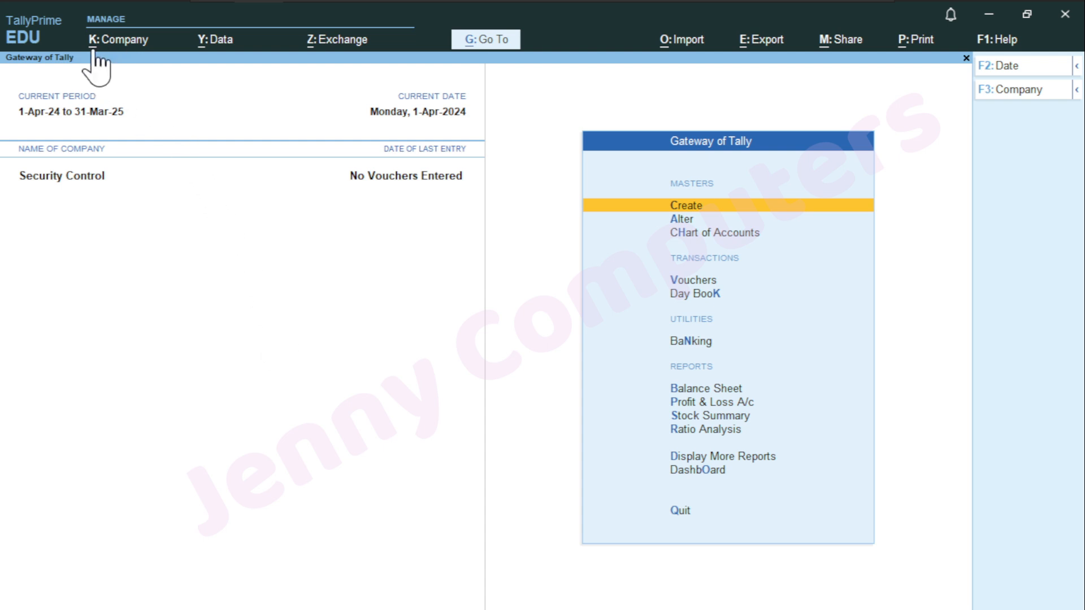
Open the K: Company menu from the top bar
left_click(116, 39)
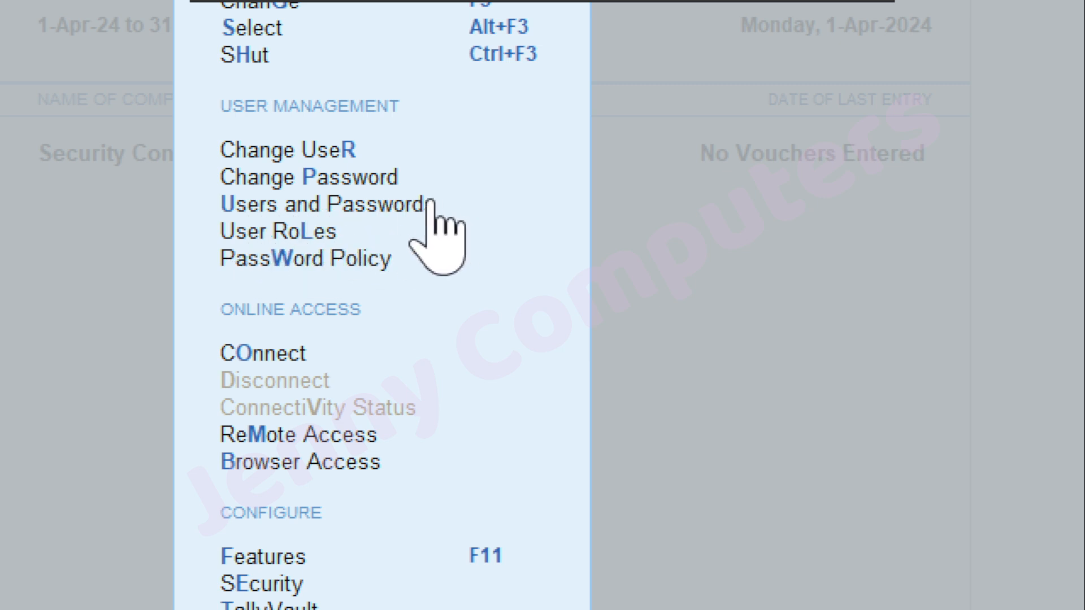
Choose Users and Passwords from the Company menu
key("Down")
key("Down")
key("Down")
key("Down")
key("Down")
key("Down")
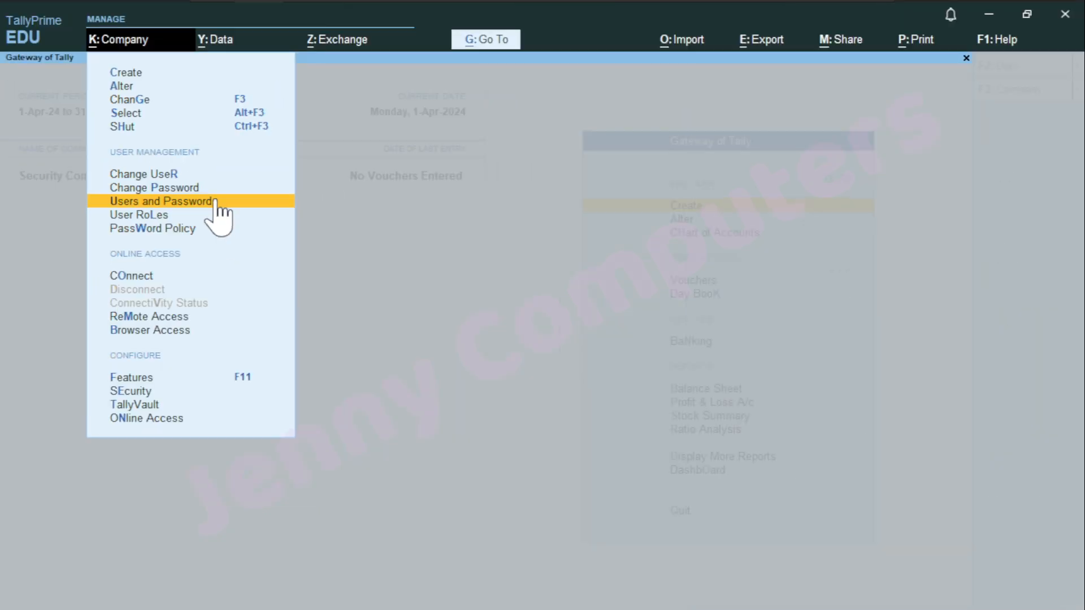
left_click(216, 202)
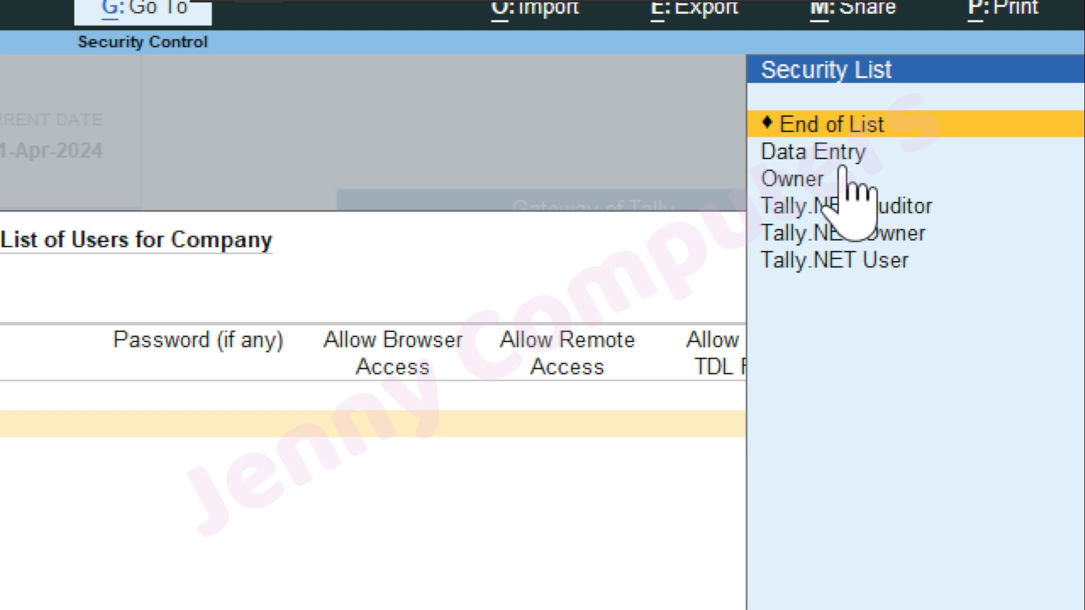
Pick Data Entry from the Security List as the first user's role
key("Down")
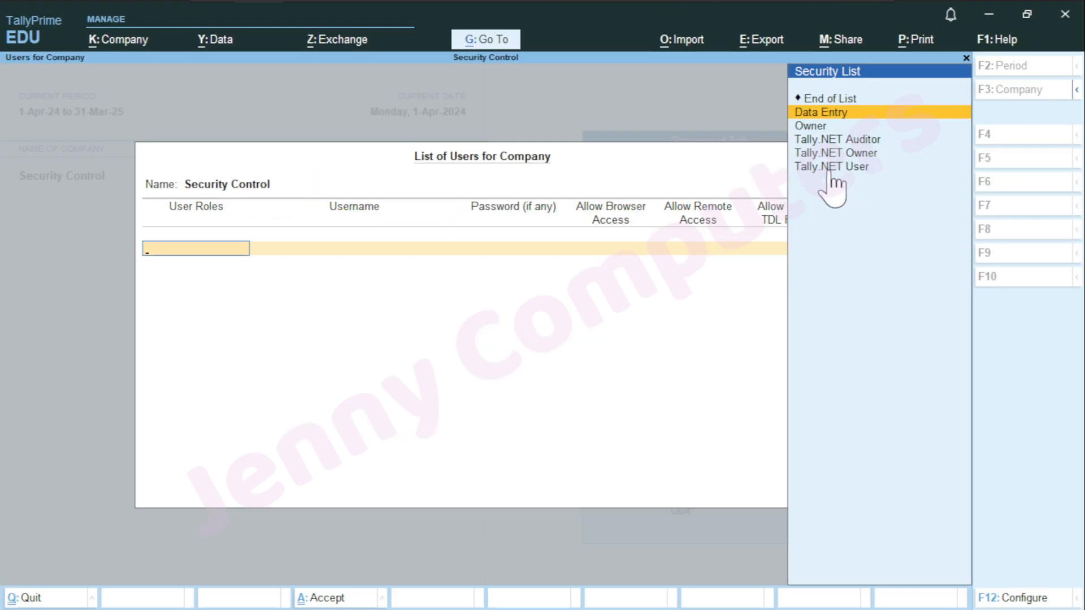
key("Return")
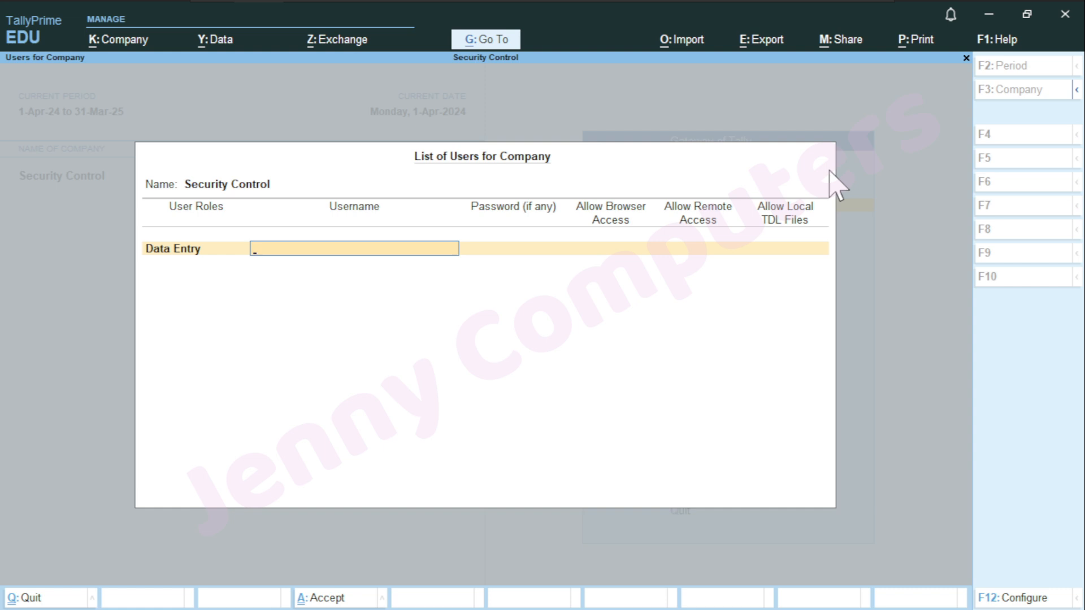
Enter the Data Entry user's username and password, then end the list and save
type("KunalPurchase")
key("ctrl")
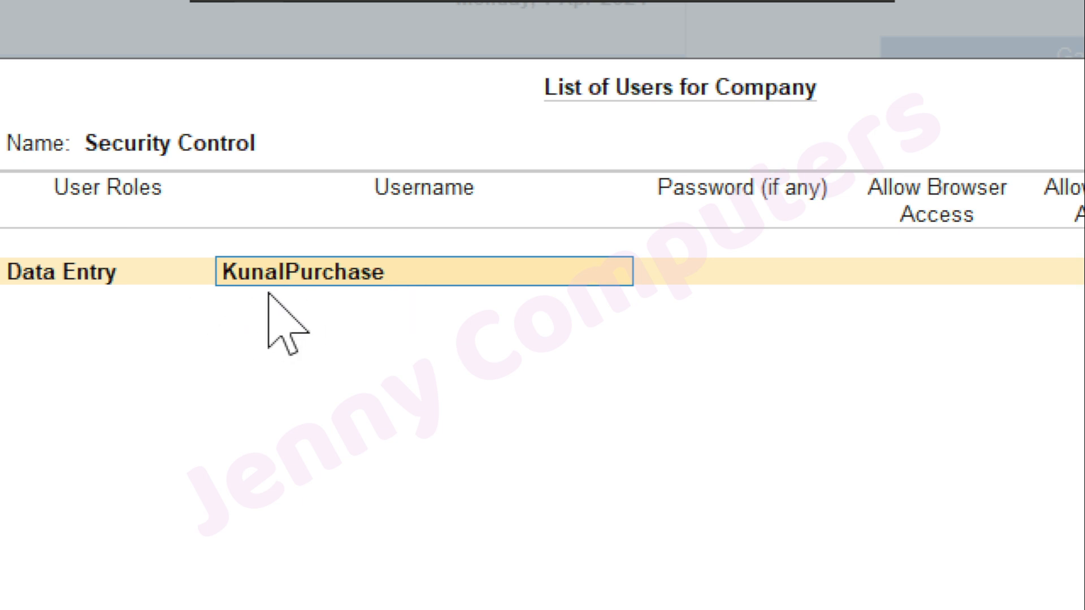
key("Return")
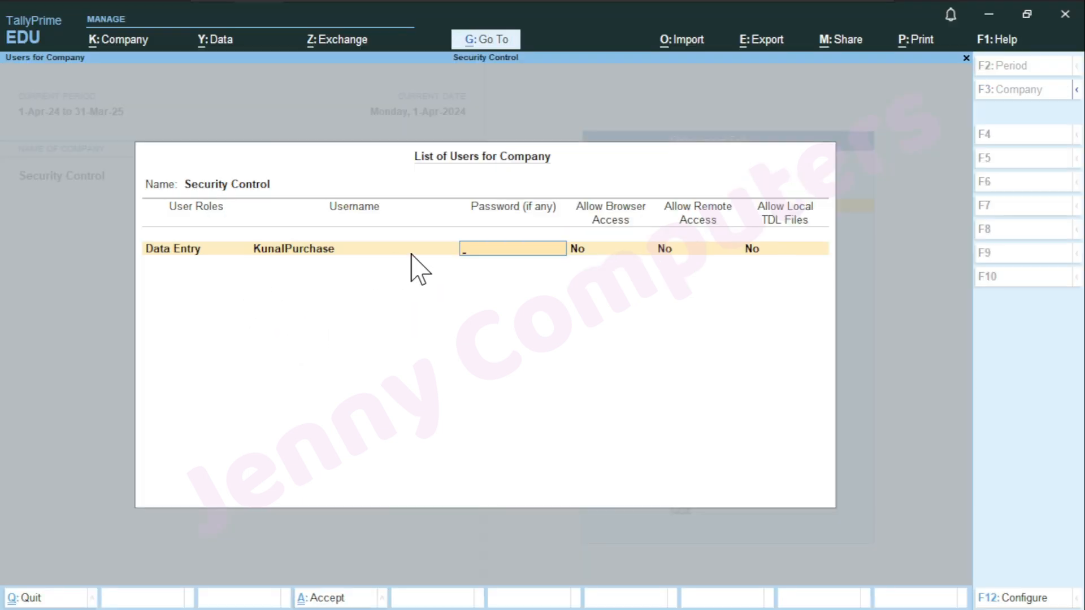
key("ctrl")
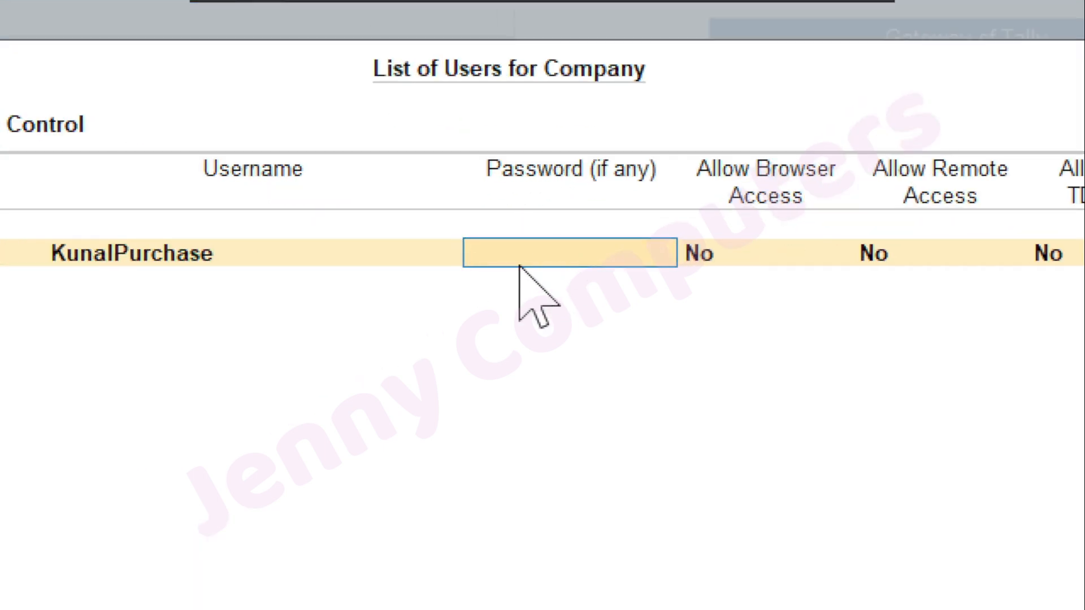
type("*****")
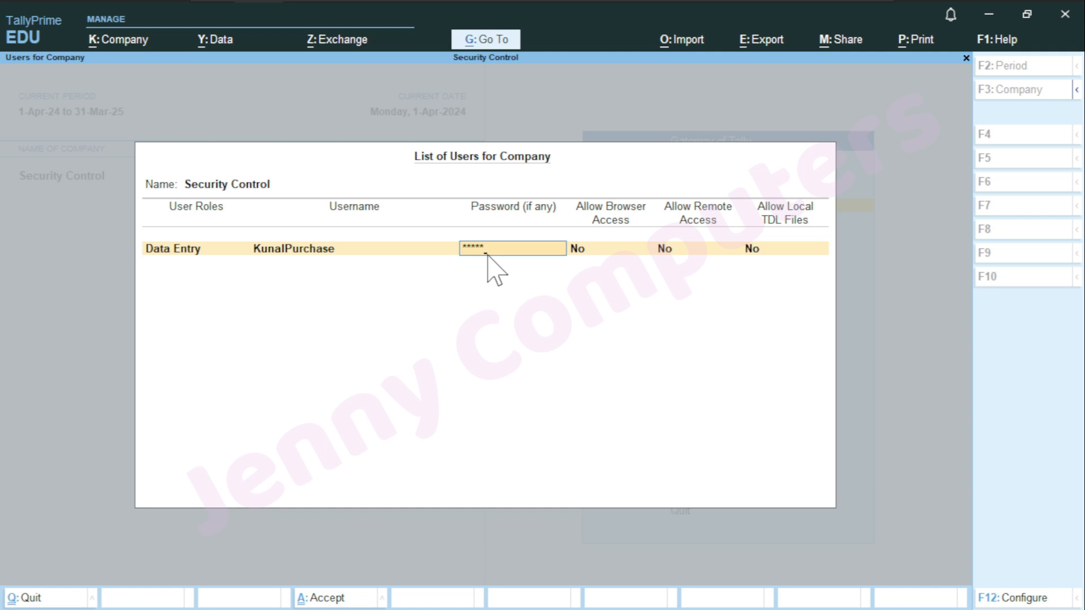
key("Return")
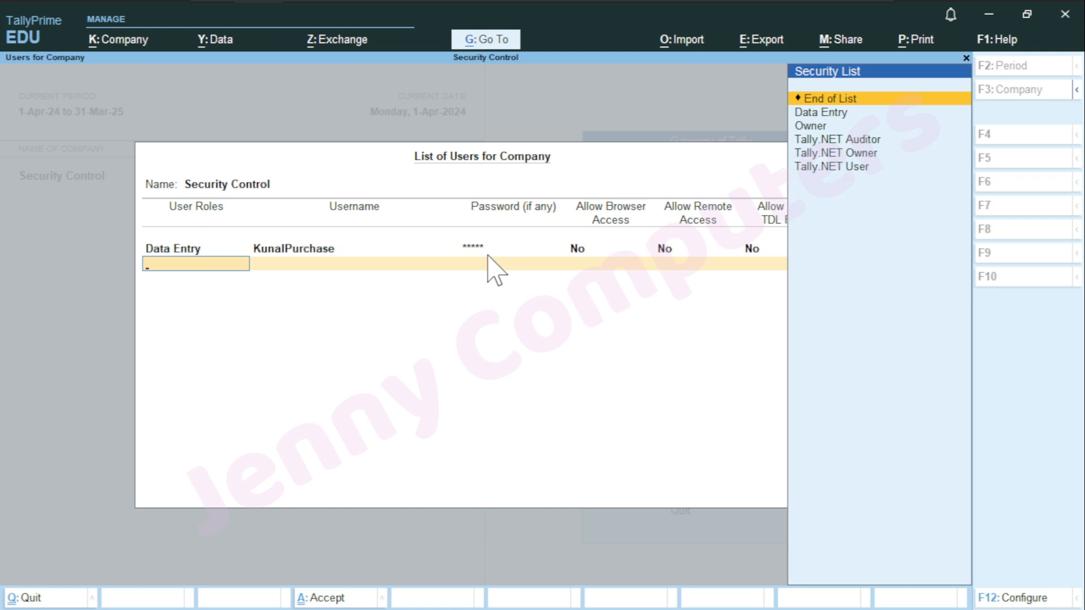
key("Return")
key("Return")
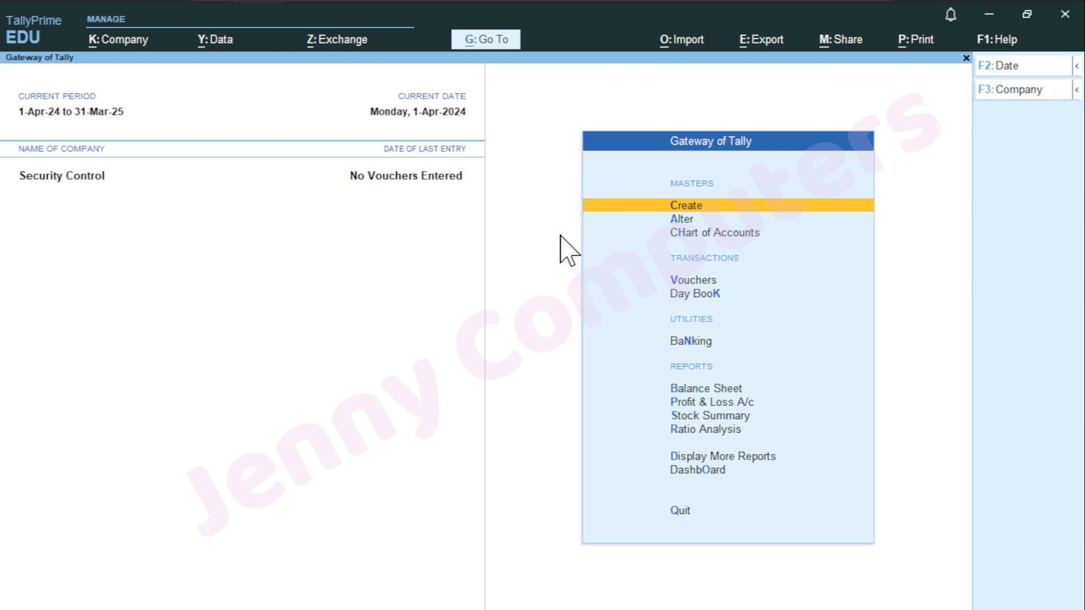
Switch to the new Data Entry user through Change User, entering its username and password
left_click(105, 48)
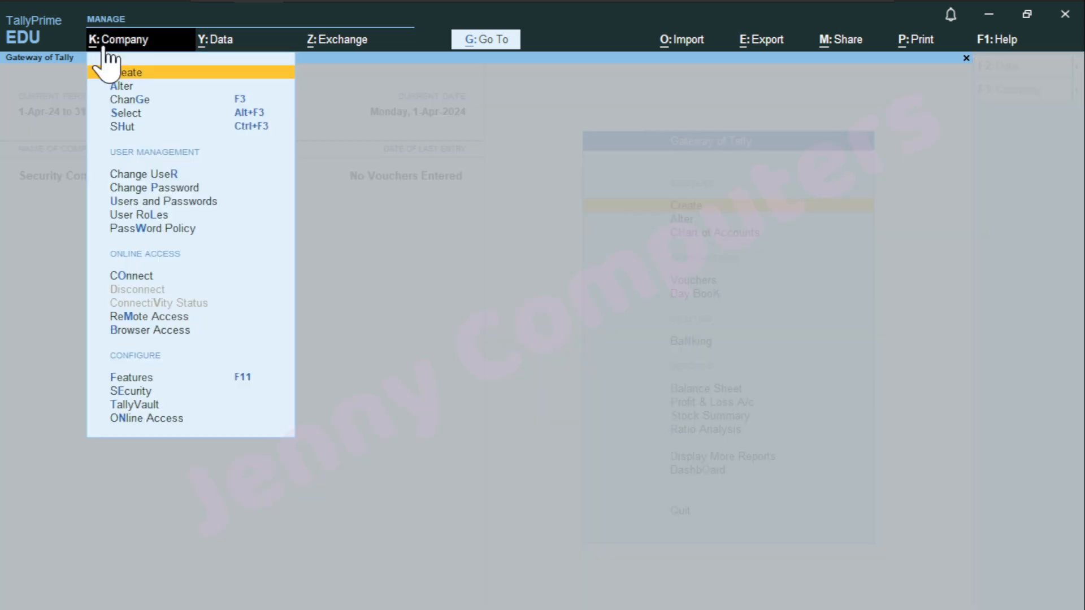
key("Down")
key("Down")
key("Down")
key("Down")
key("Down")
key("Down")
key("Up")
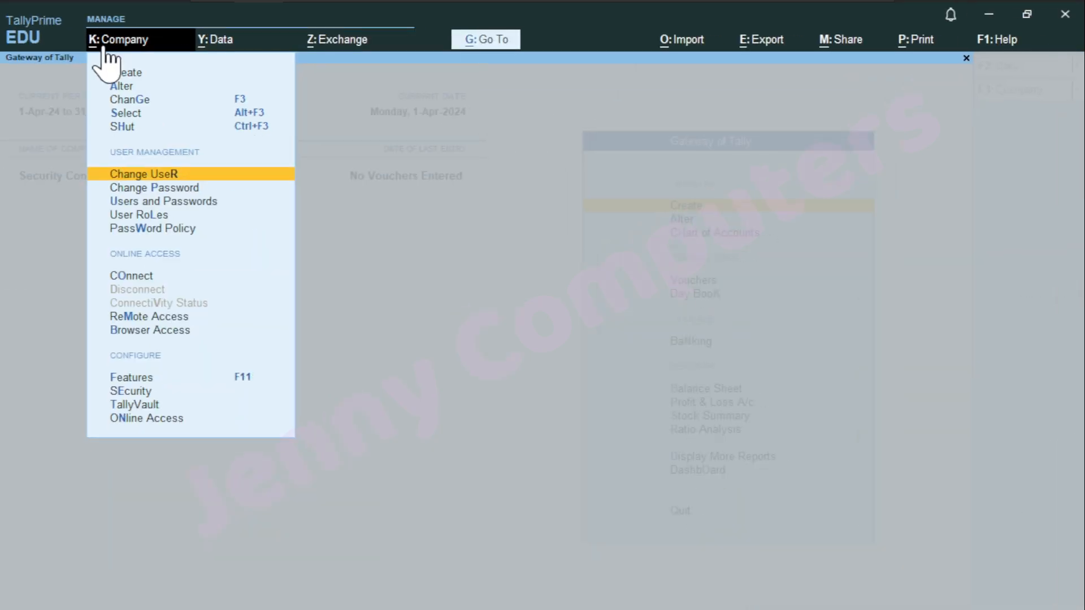
key("Return")
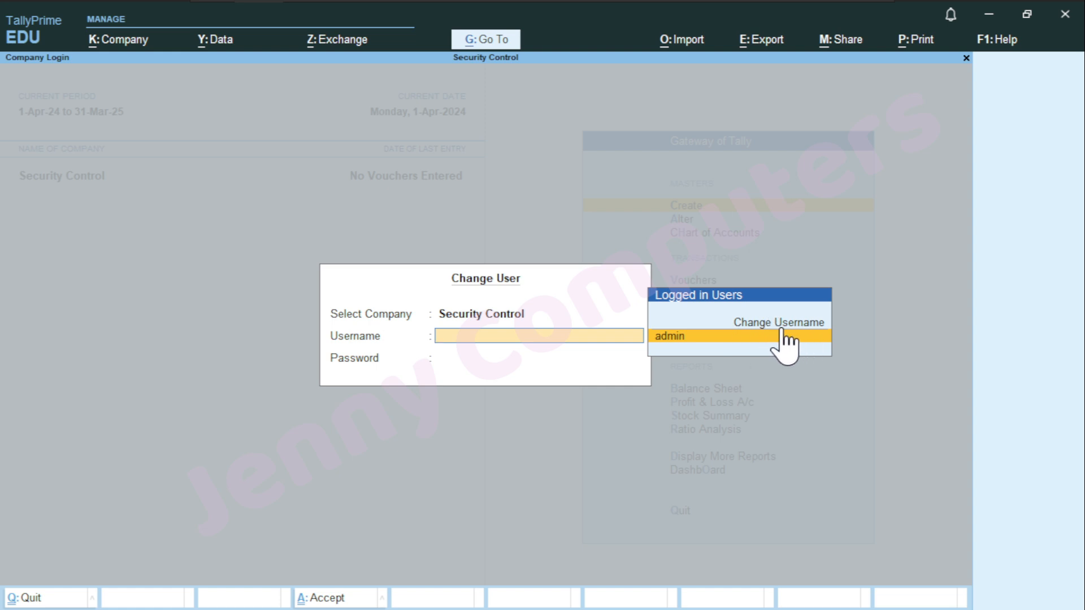
key("Up")
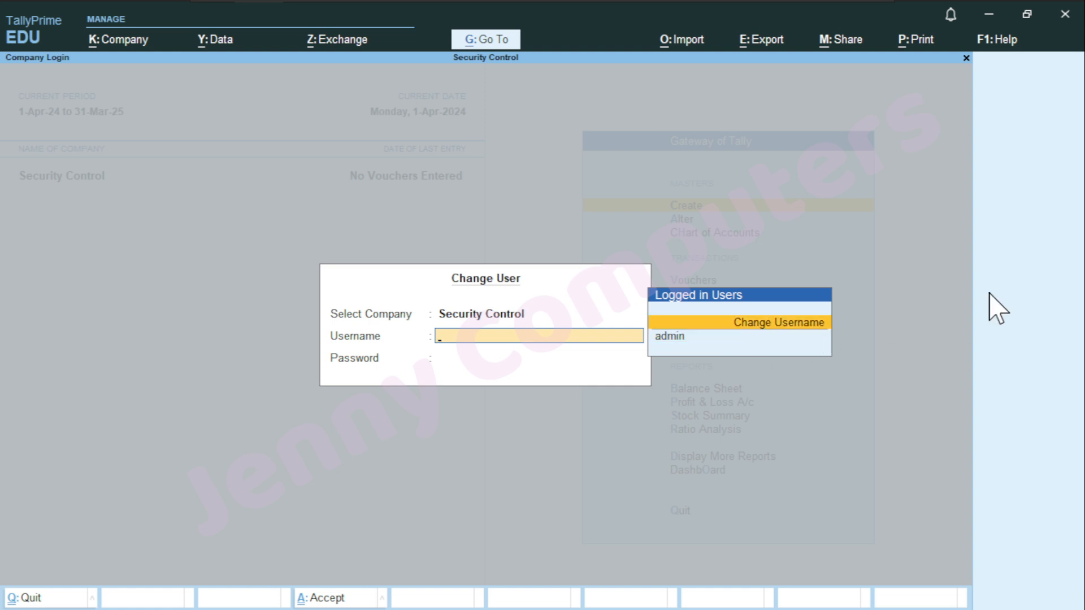
key("Return")
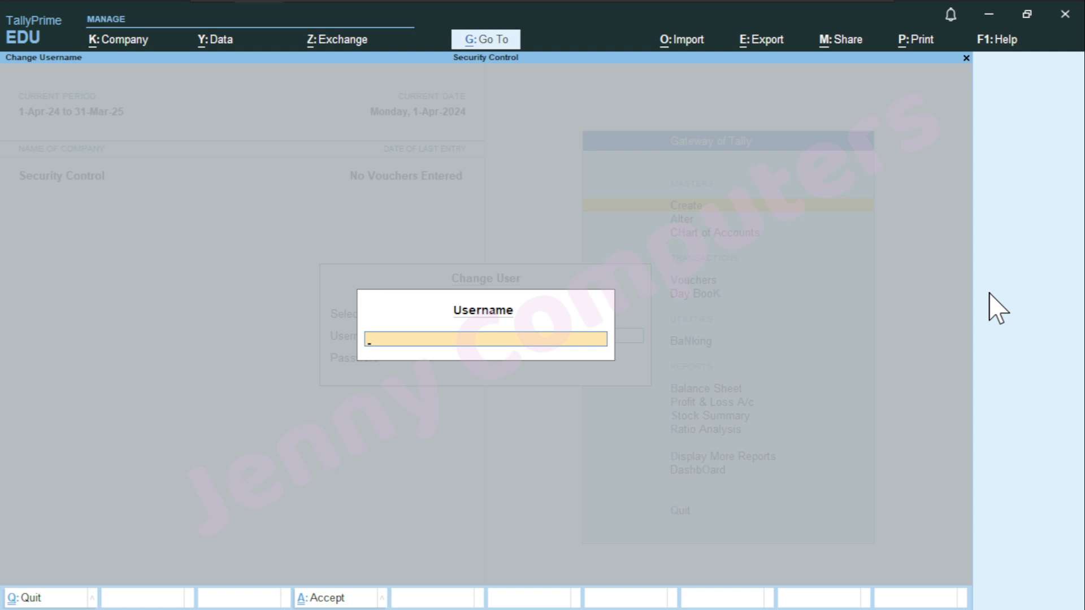
type("kunalpurchase")
key("Return")
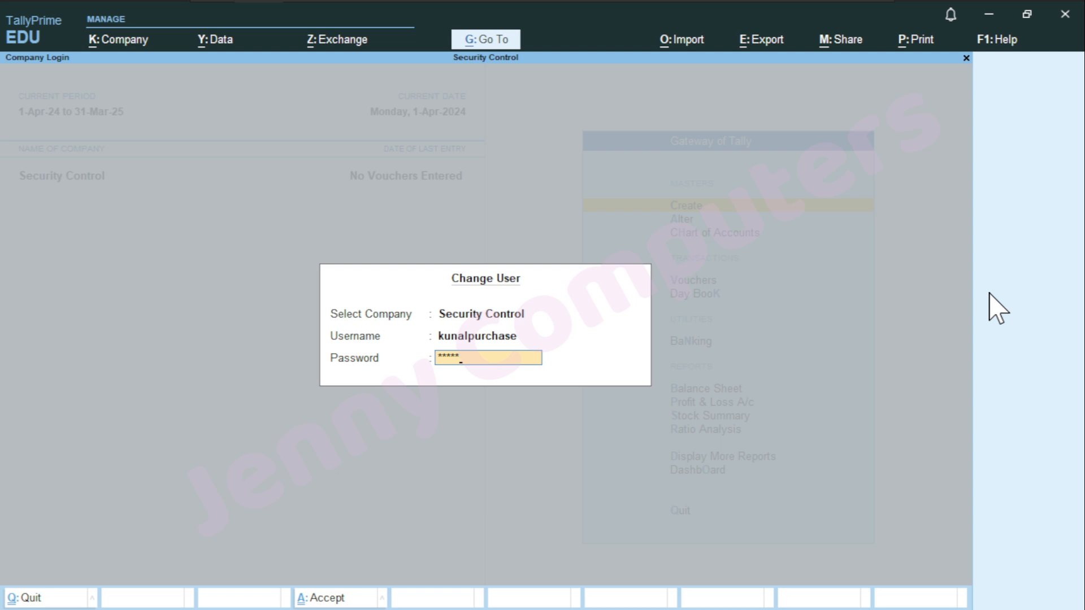
key("Return")
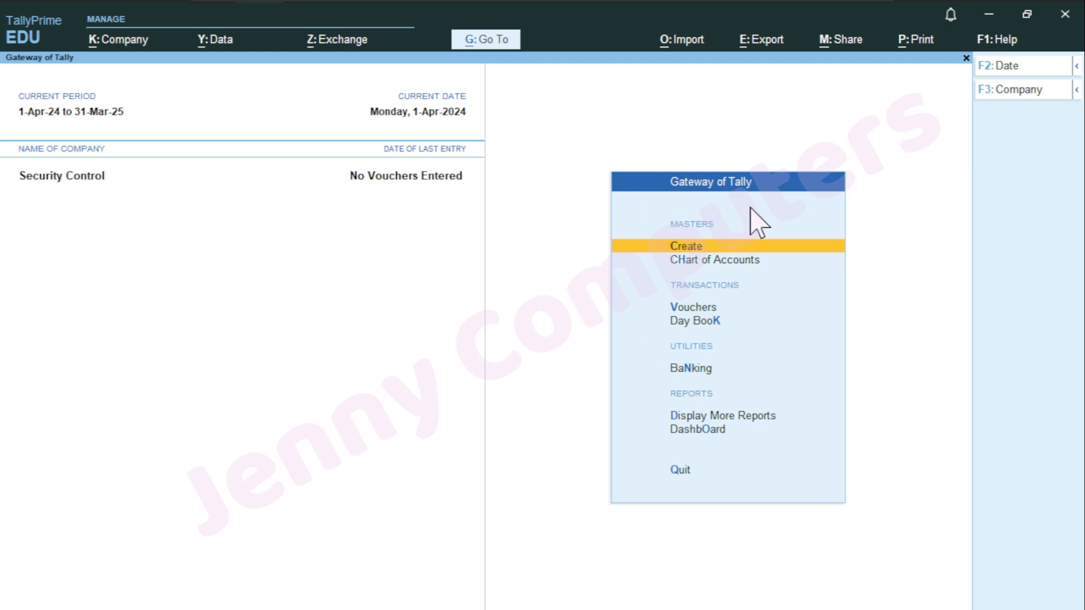
key("Return")
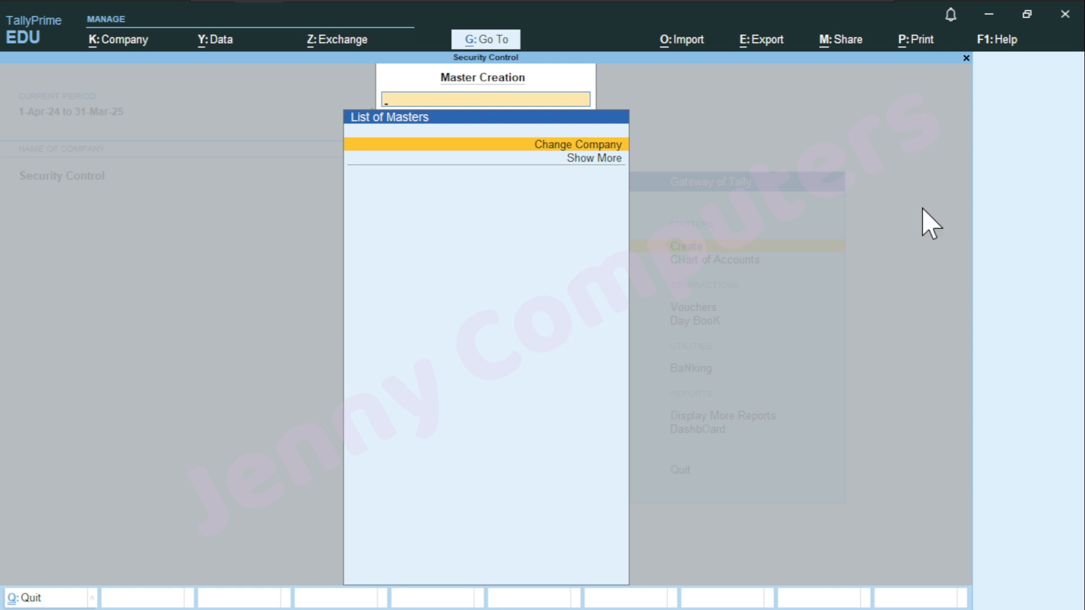
key("Escape")
key("Down")
key("Down")
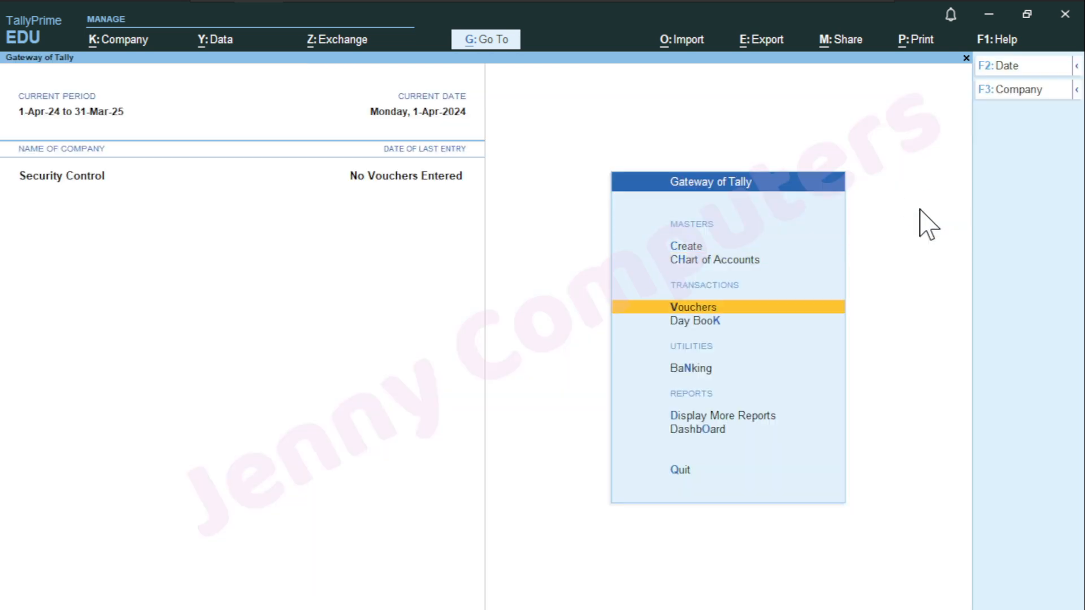
key("Return")
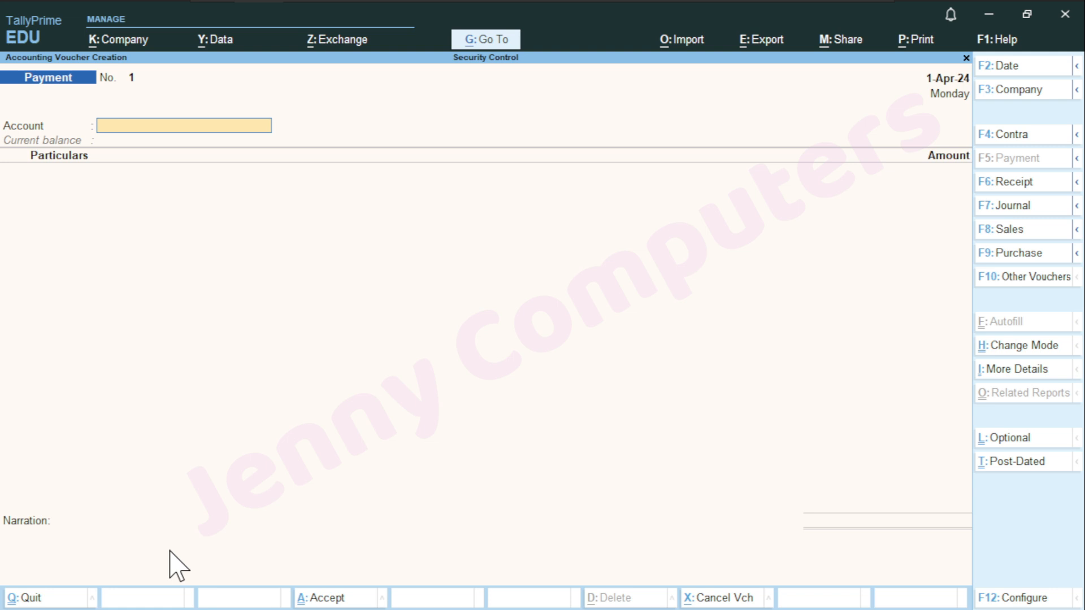
key("Escape")
key("y")
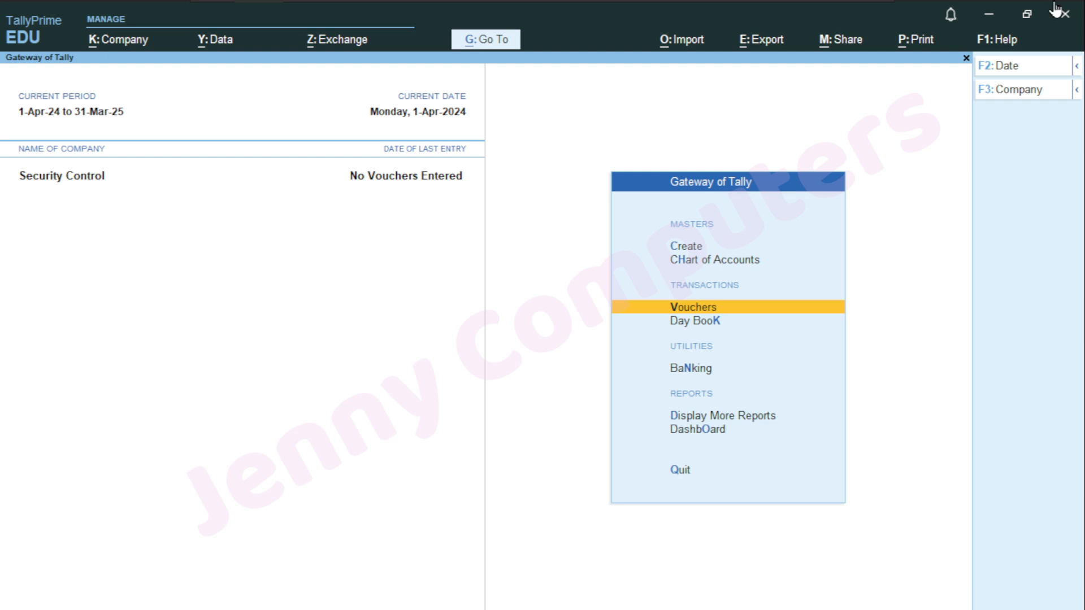
Switch back to the admin user through Change User, confirming admin and its password
left_click(117, 46)
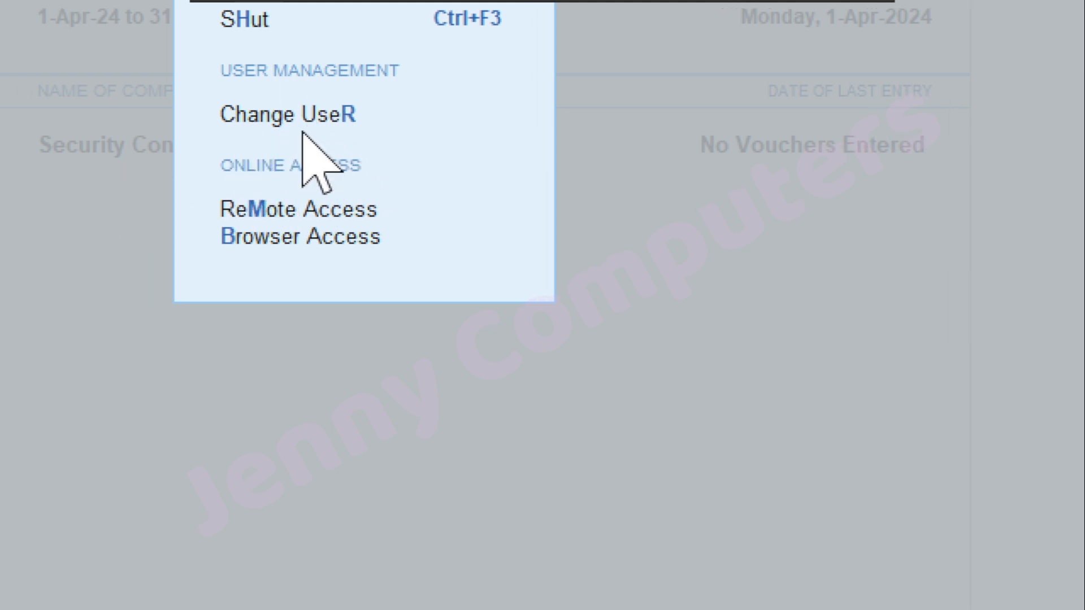
key("Down")
key("Down")
key("Down")
key("Down")
key("Down")
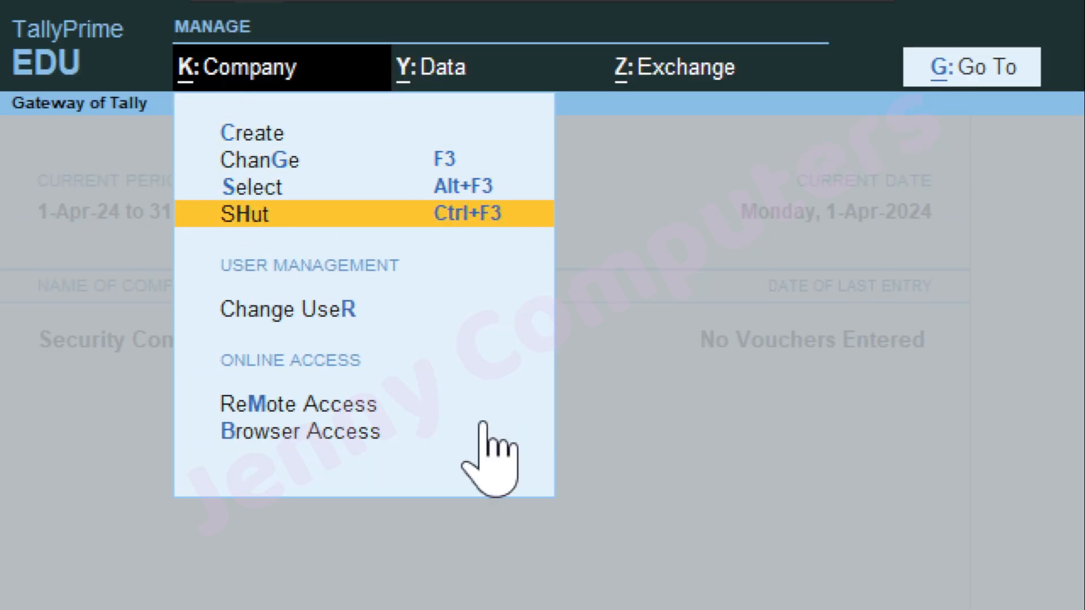
key("Up")
key("Return")
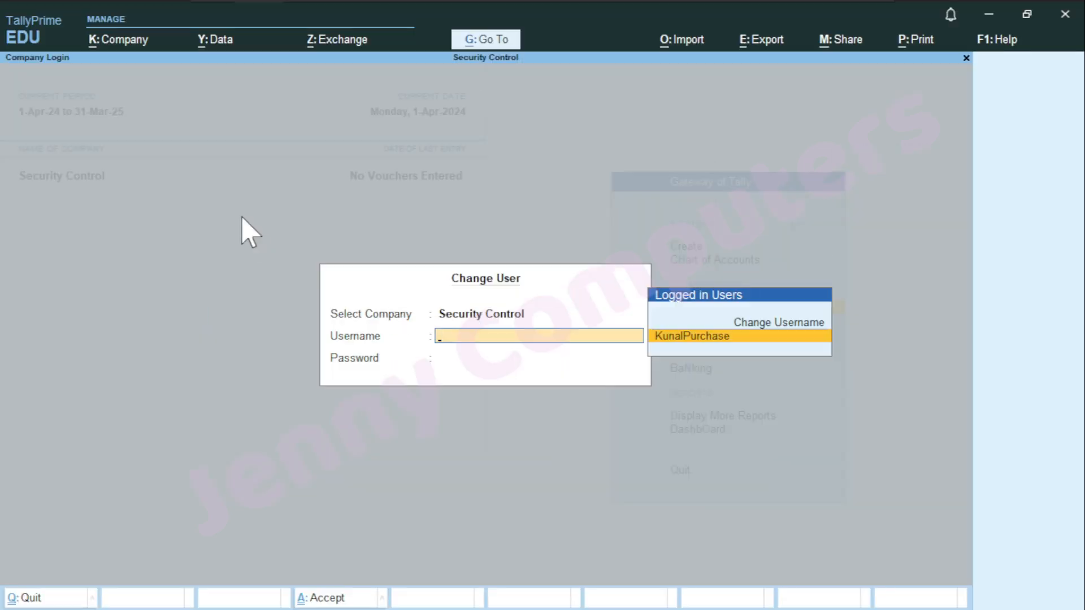
key("Up")
key("Return")
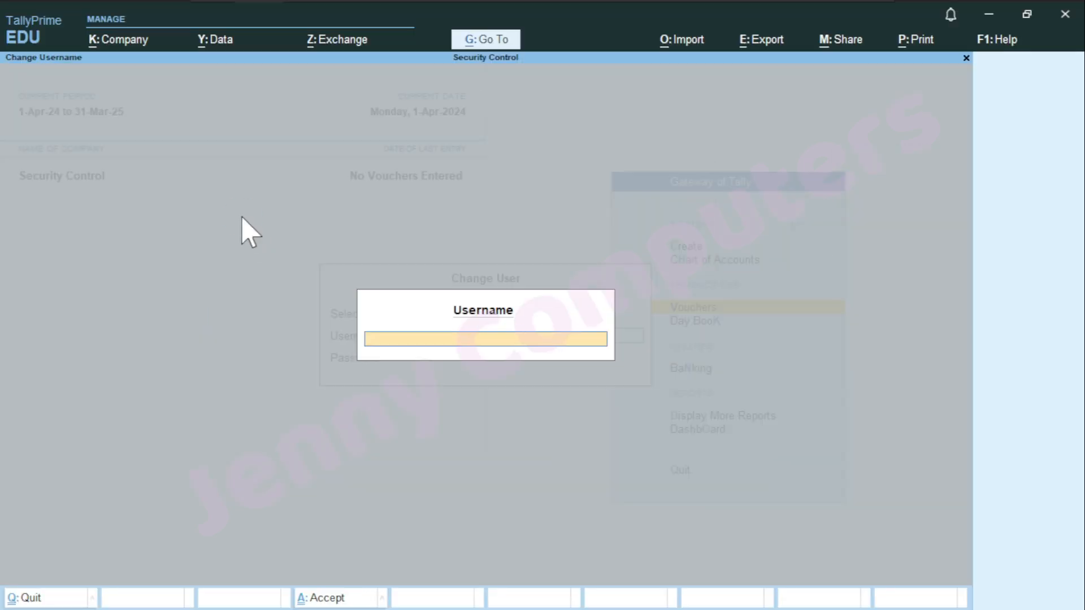
key("Return")
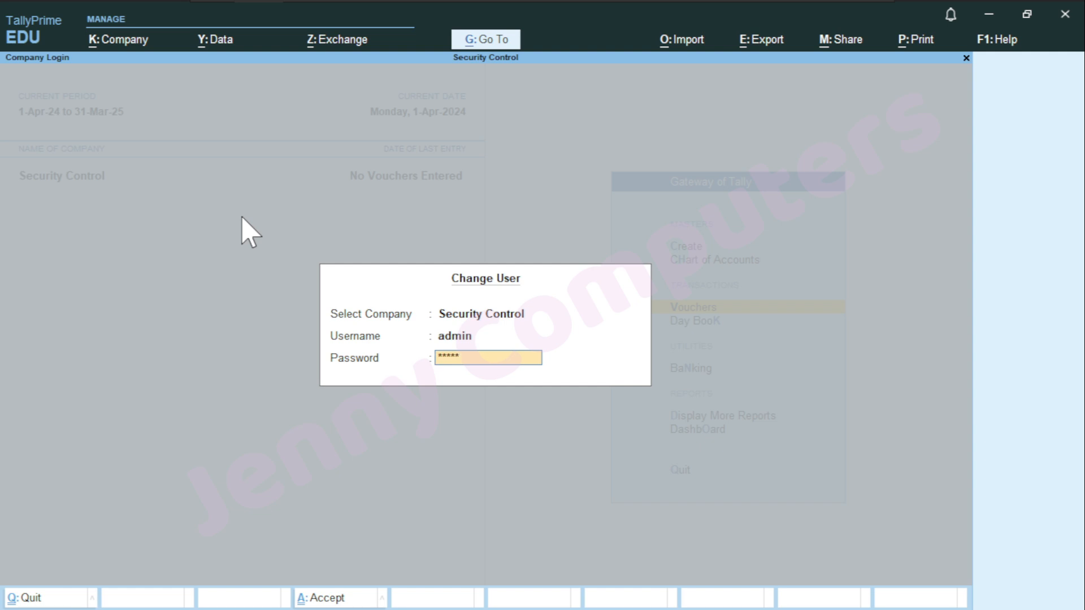
key("Return")
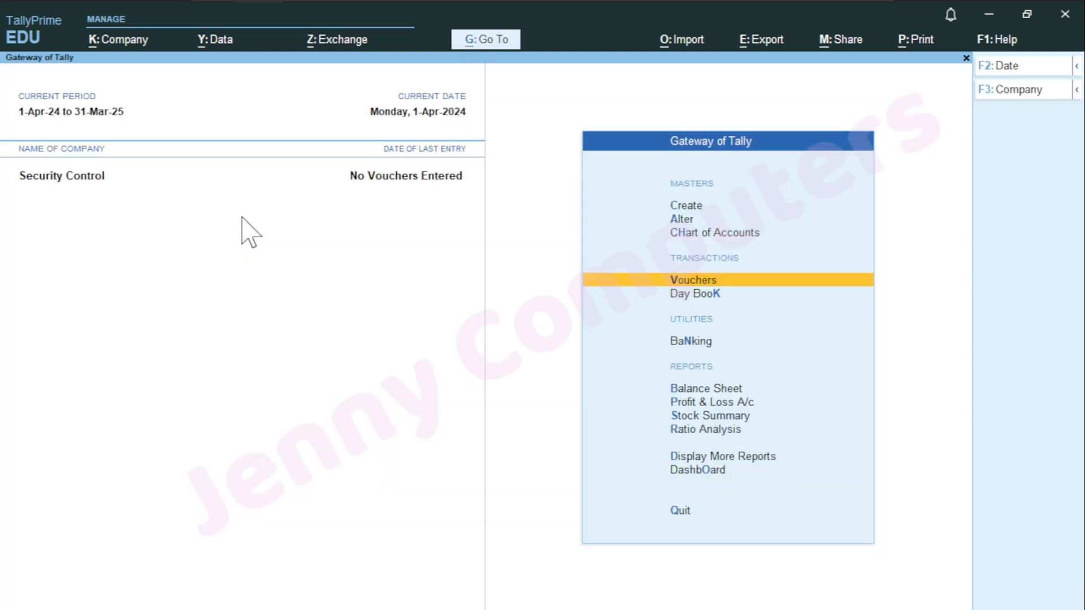
Open User Roles from the Company menu and browse the existing security levels, ending on Data Entry
left_click(116, 41)
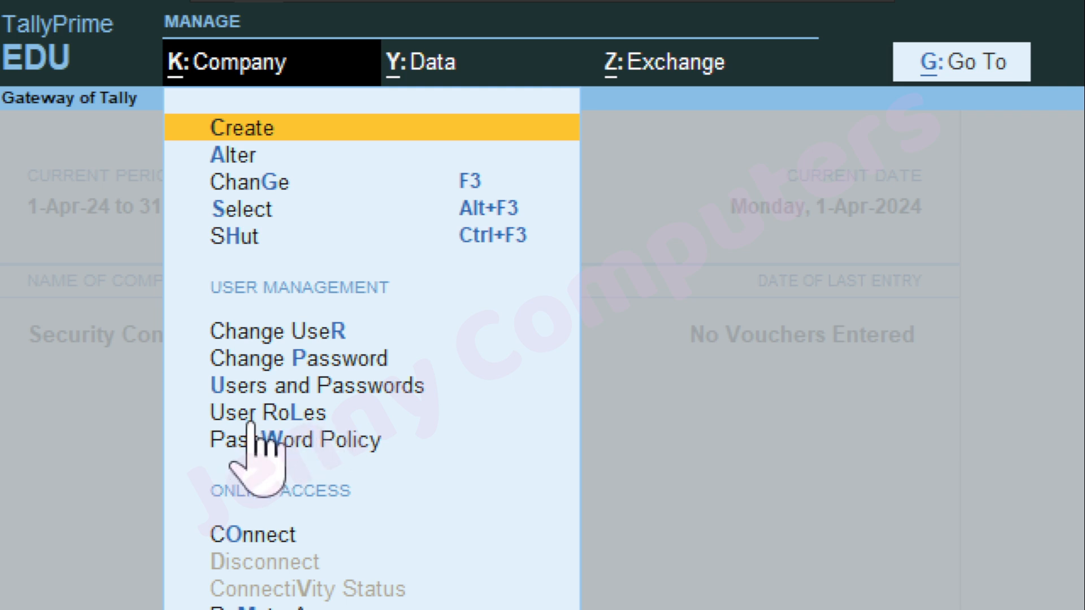
key("Down")
key("Down")
key("Down")
key("Down")
key("Down")
key("Down")
key("Down")
key("Down")
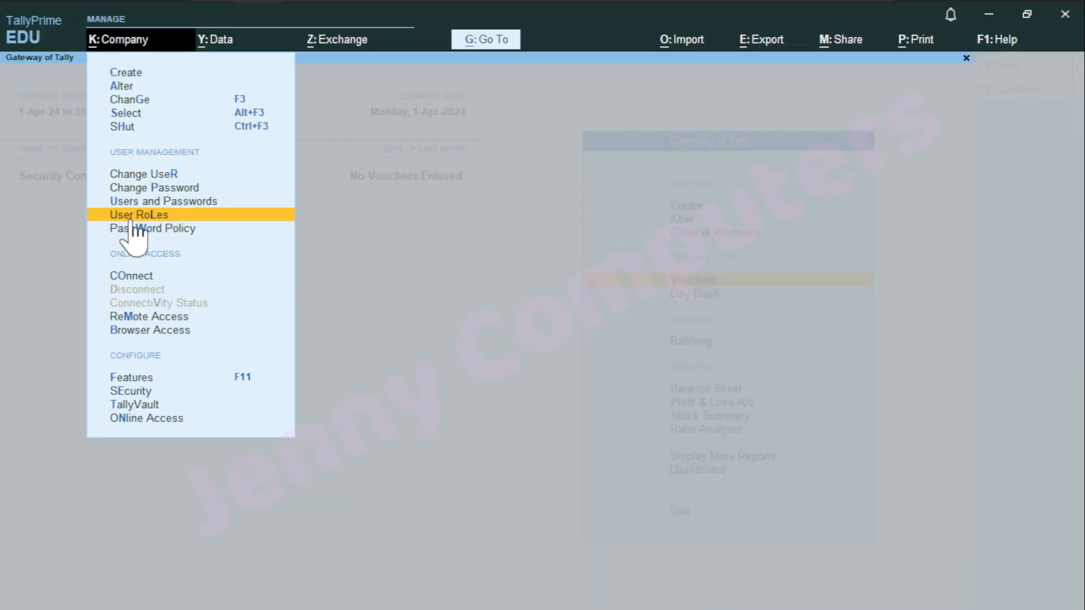
key("Return")
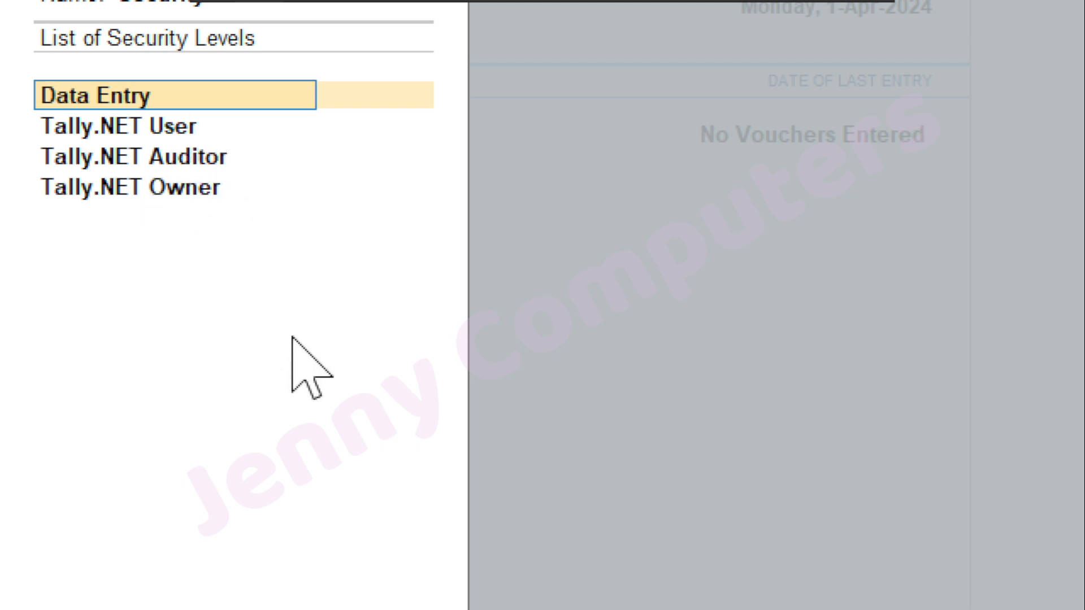
key("Down")
key("Down")
key("Down")
key("Down")
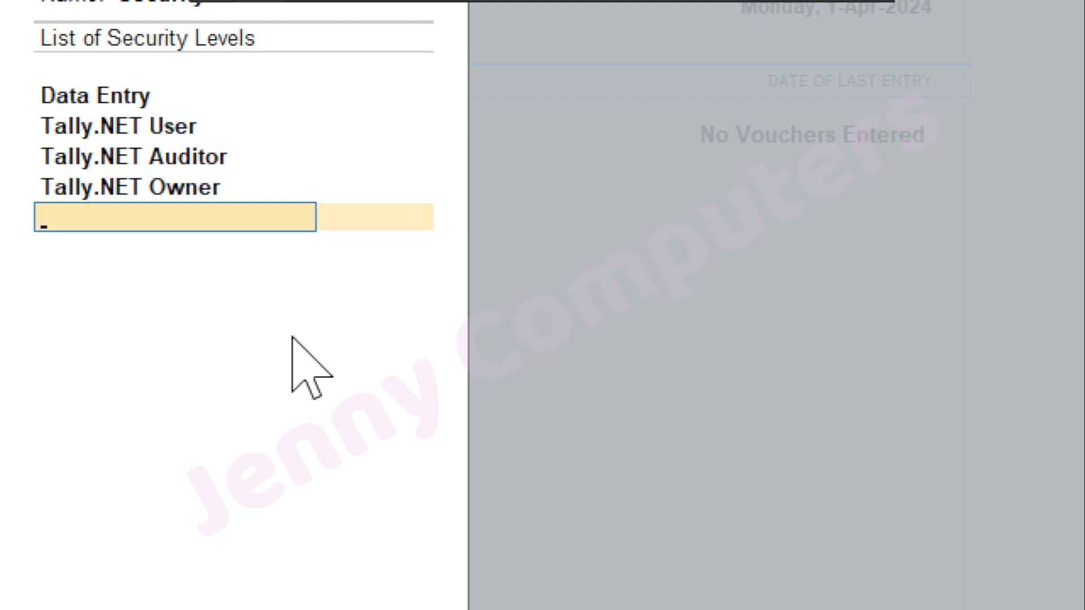
key("Up")
key("Up")
key("Up")
key("Down")
key("Down")
key("Down")
key("Up")
key("Up")
key("Up")
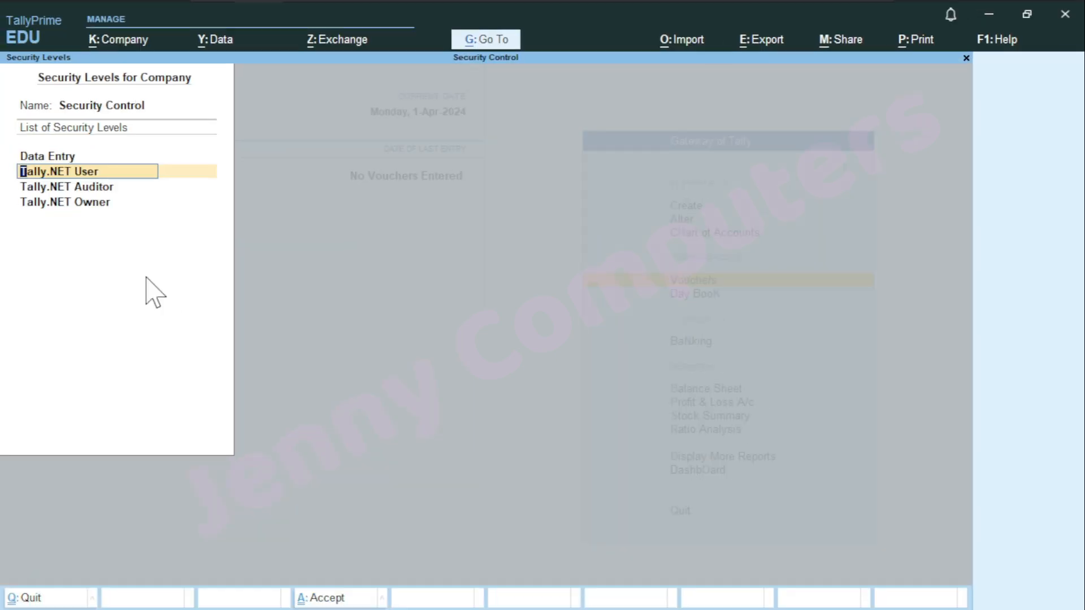
key("Up")
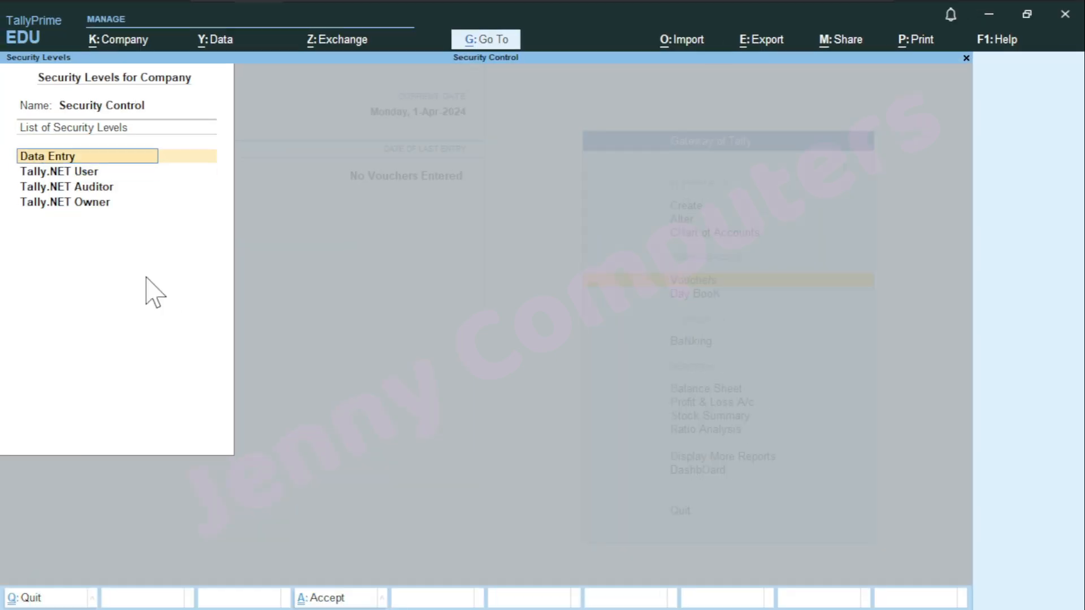
Review the Data Entry level's settings, then create a new security level named Sales
key("Return")
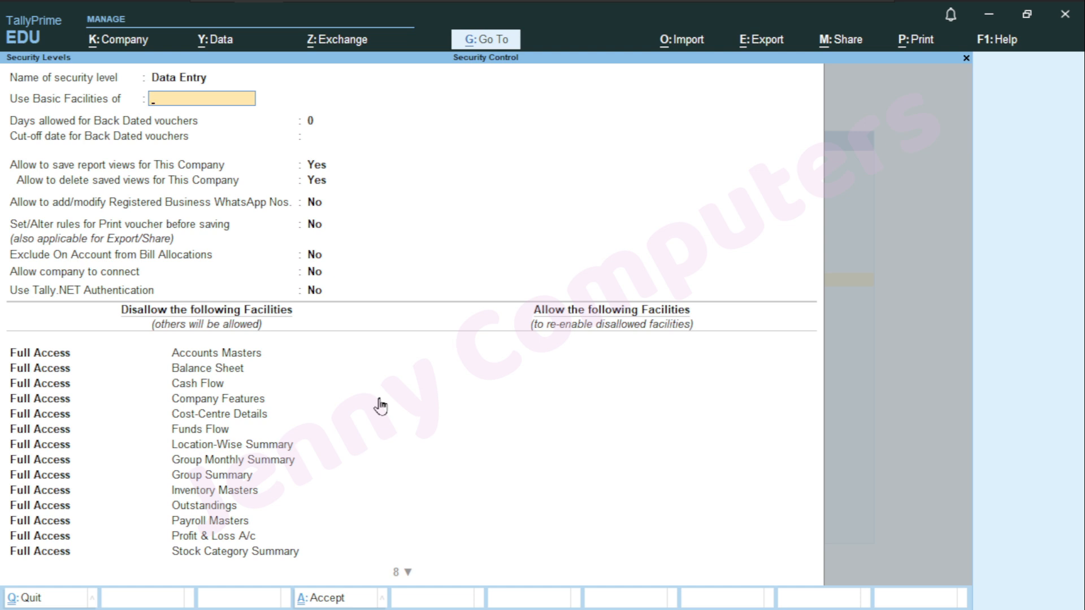
key("Escape")
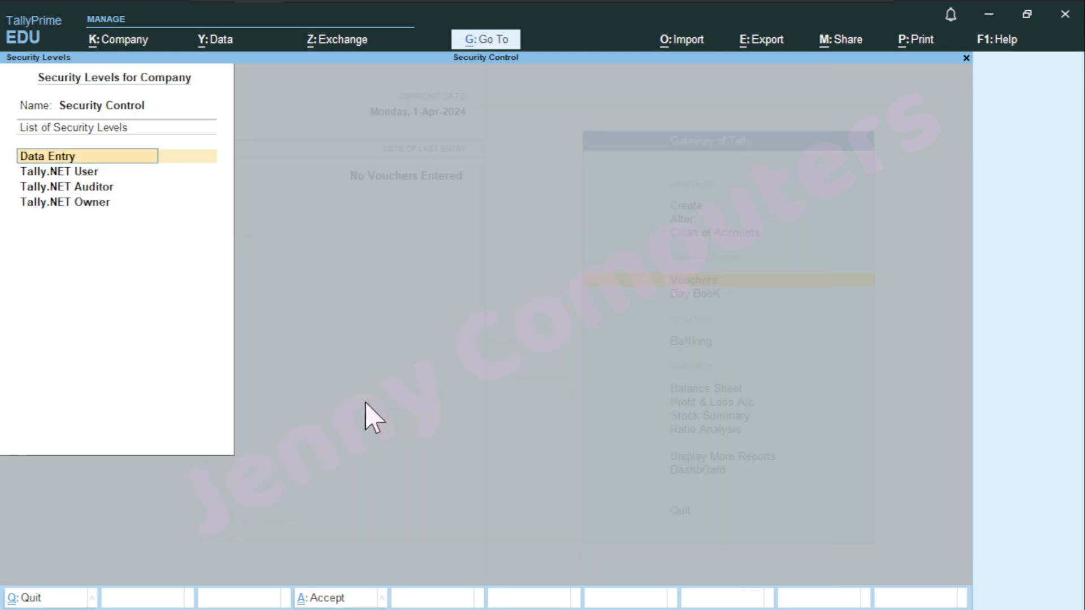
key("Down")
key("Down")
key("Down")
key("Down")
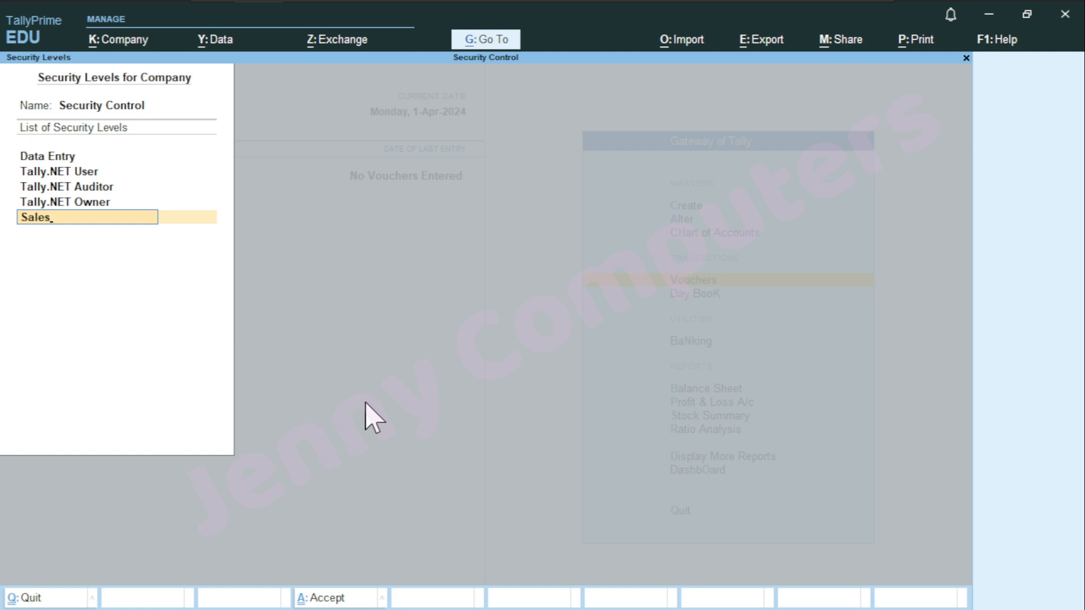
key("ctrl+1")
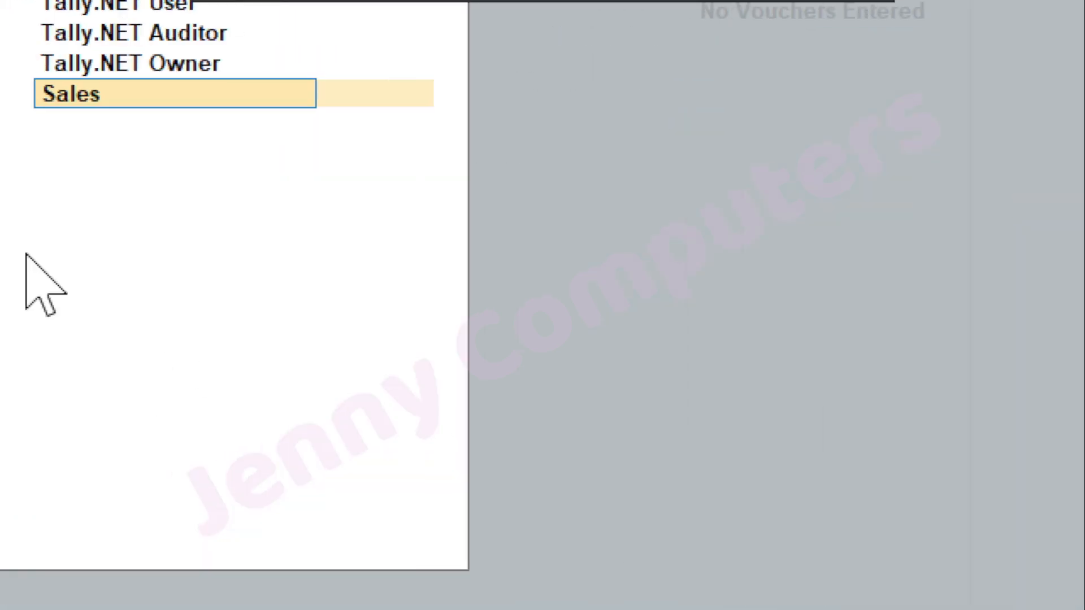
key("ctrl+4")
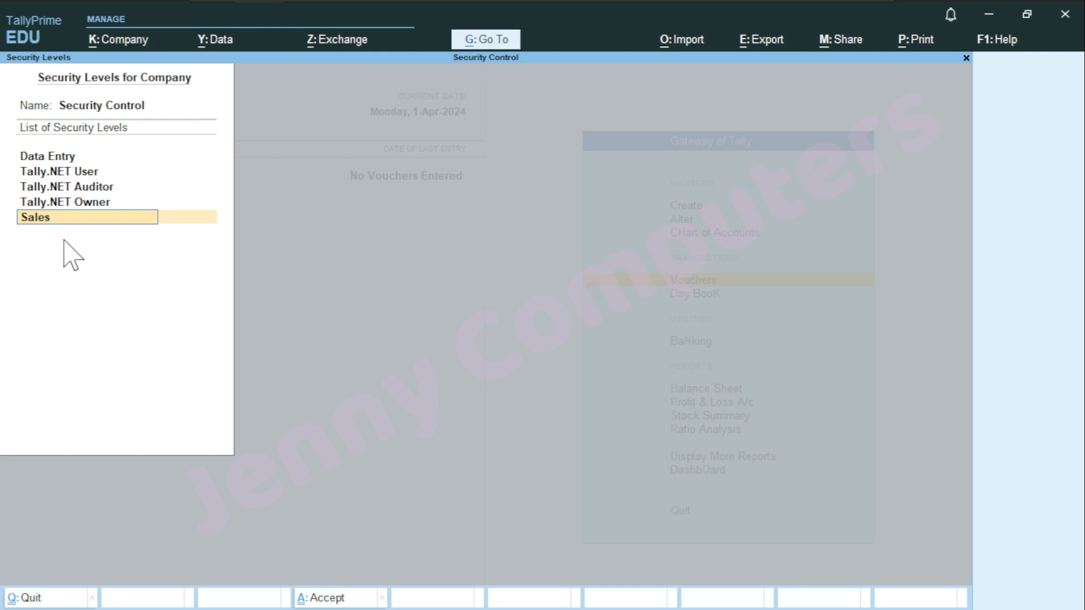
key("Return")
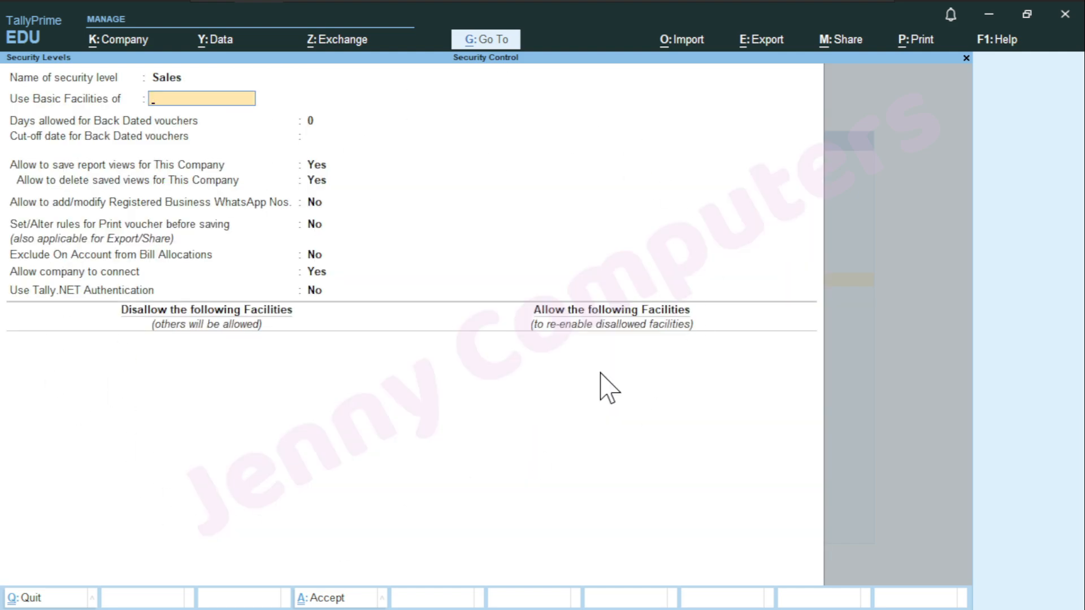
Choose Data Entry from the Security List as the Sales level's basic facilities
key("ctrl")
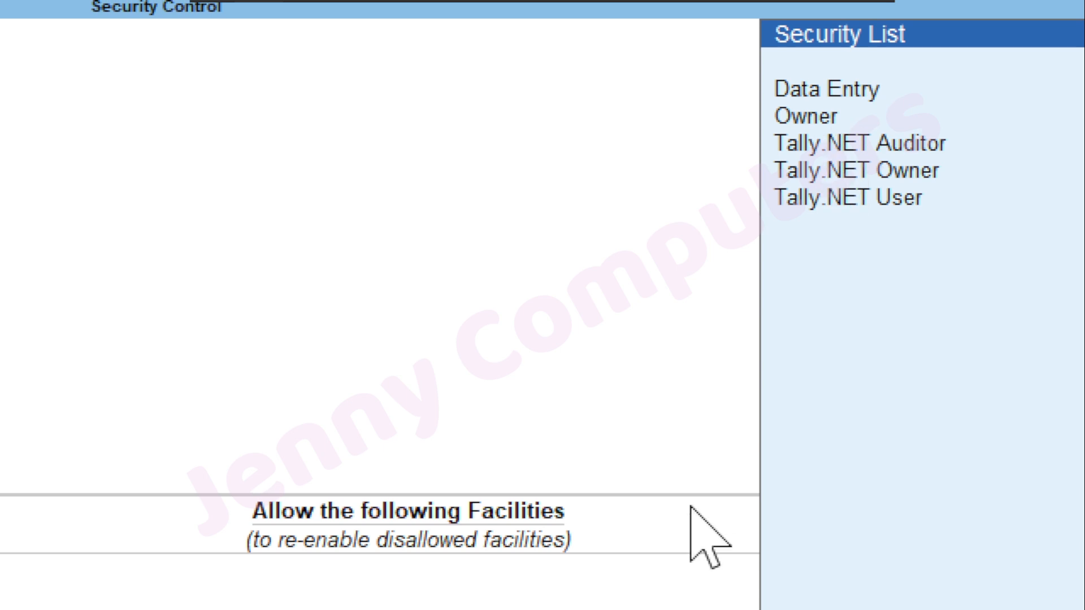
key("Down")
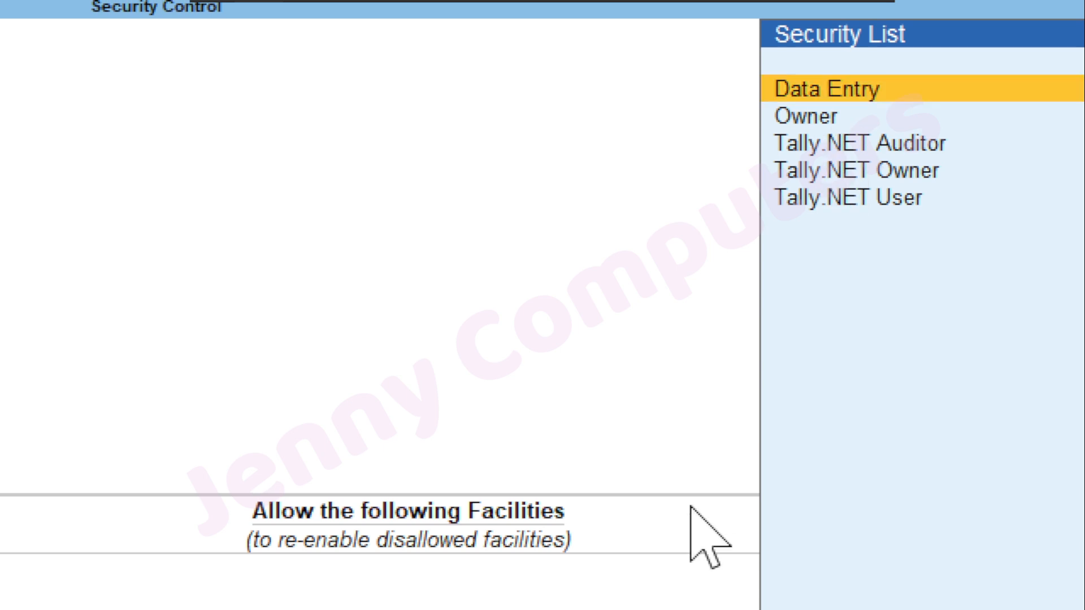
key("Return")
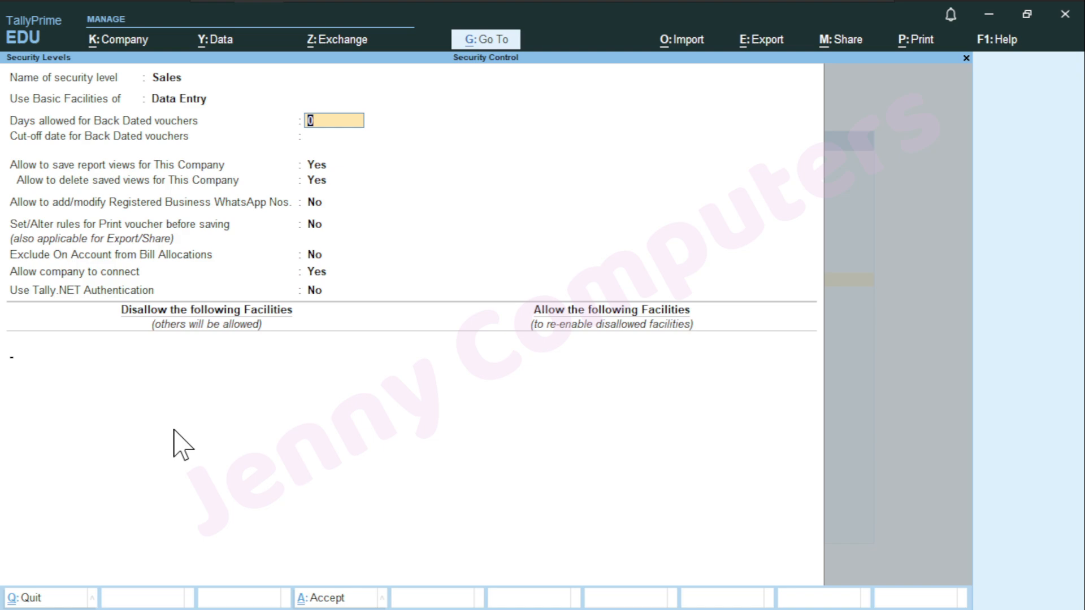
Set Days allowed for Back Dated vouchers to 5
key("Return")
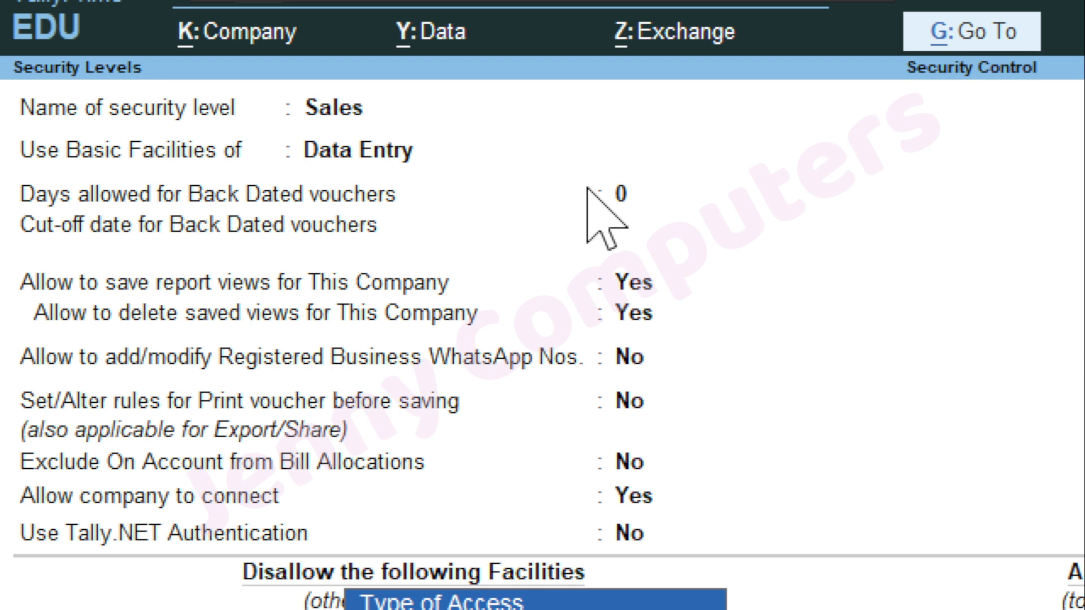
left_click(619, 195)
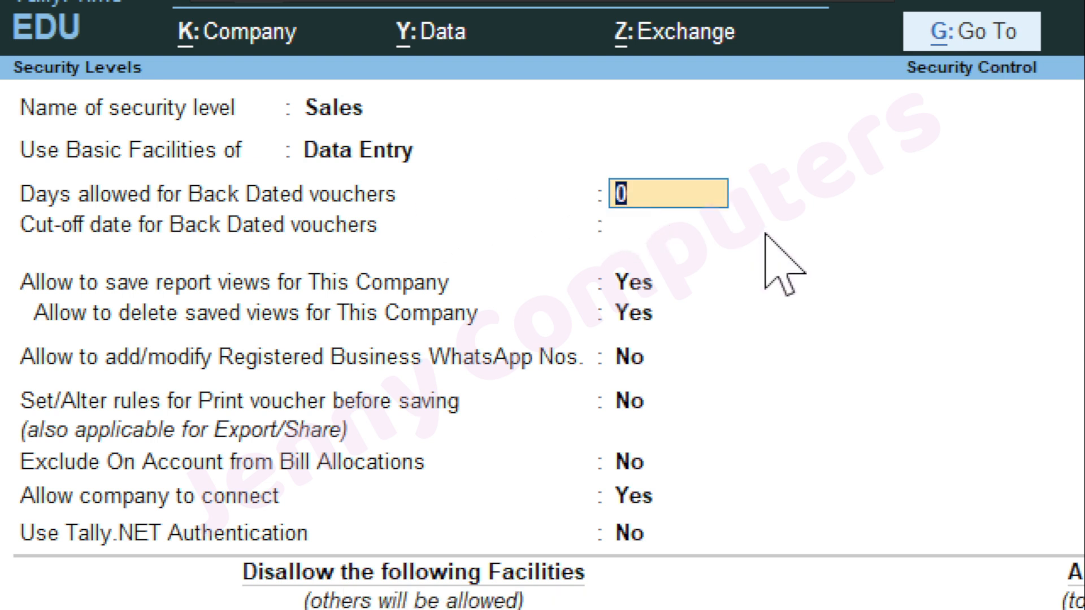
type("5")
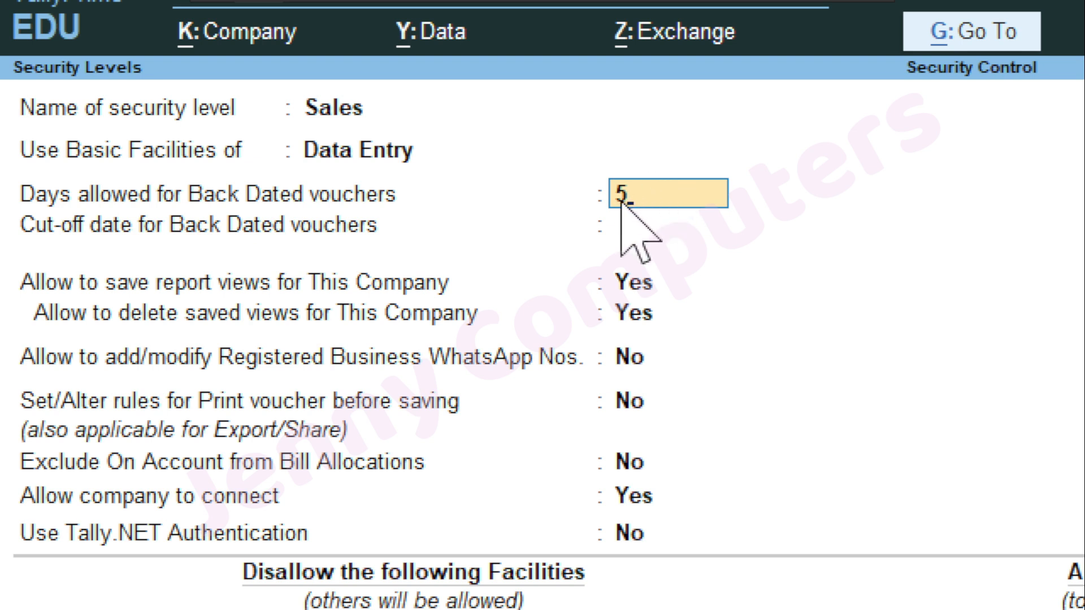
key("Return")
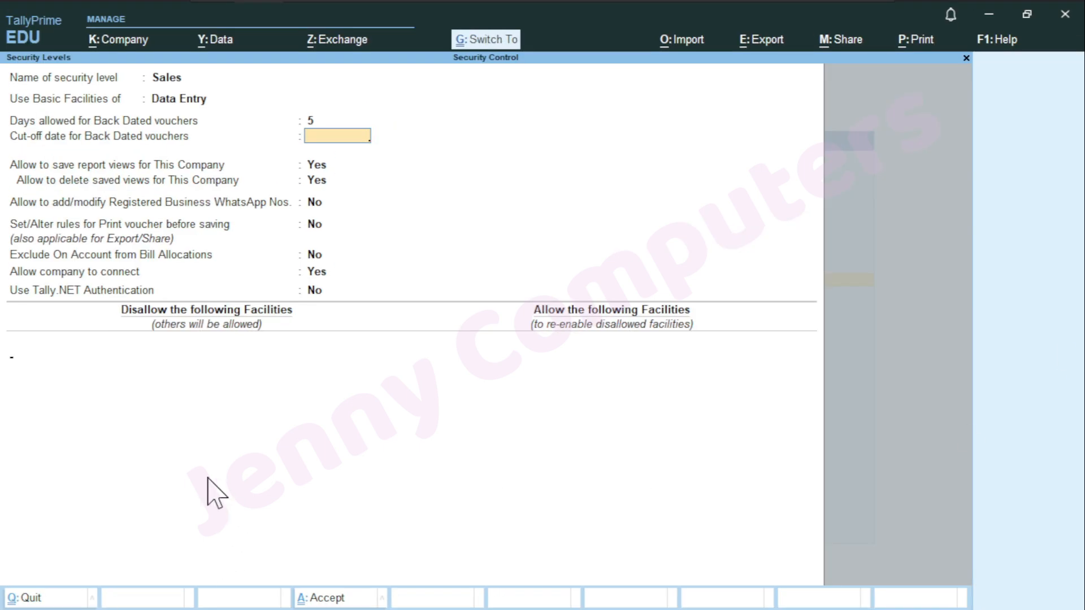
Enter 1.4 as the back-dated voucher cut-off date, giving 1-Apr-24
key("Return")
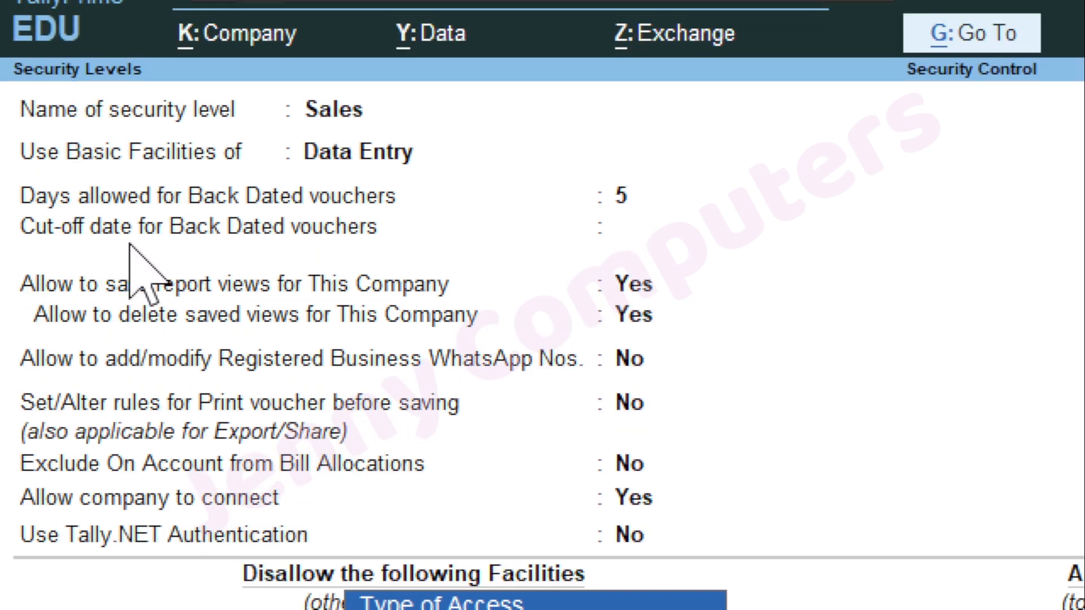
left_click(617, 230)
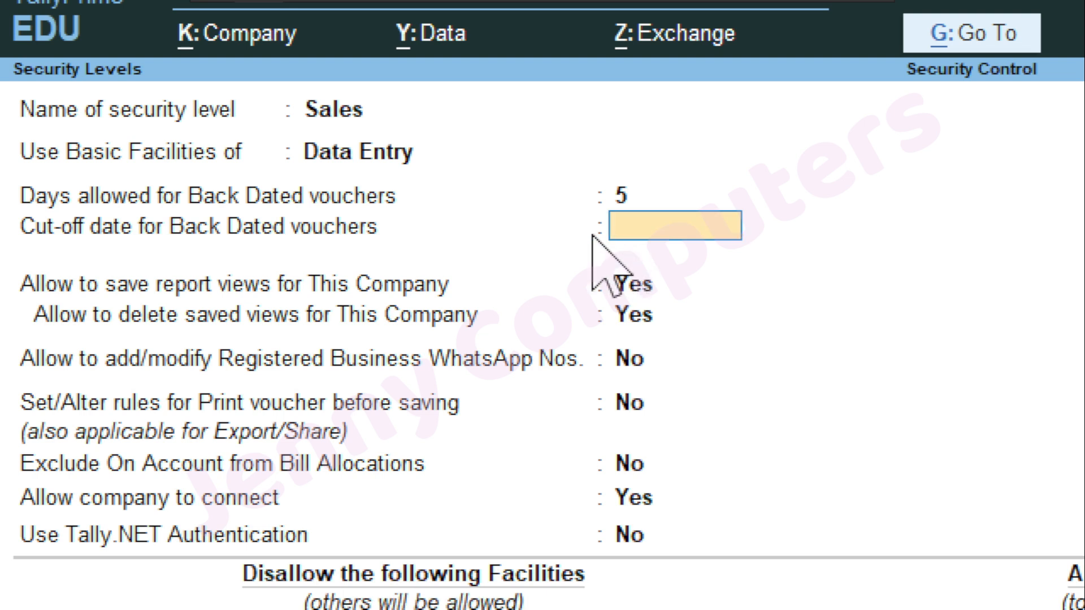
type("1.4")
key("Return")
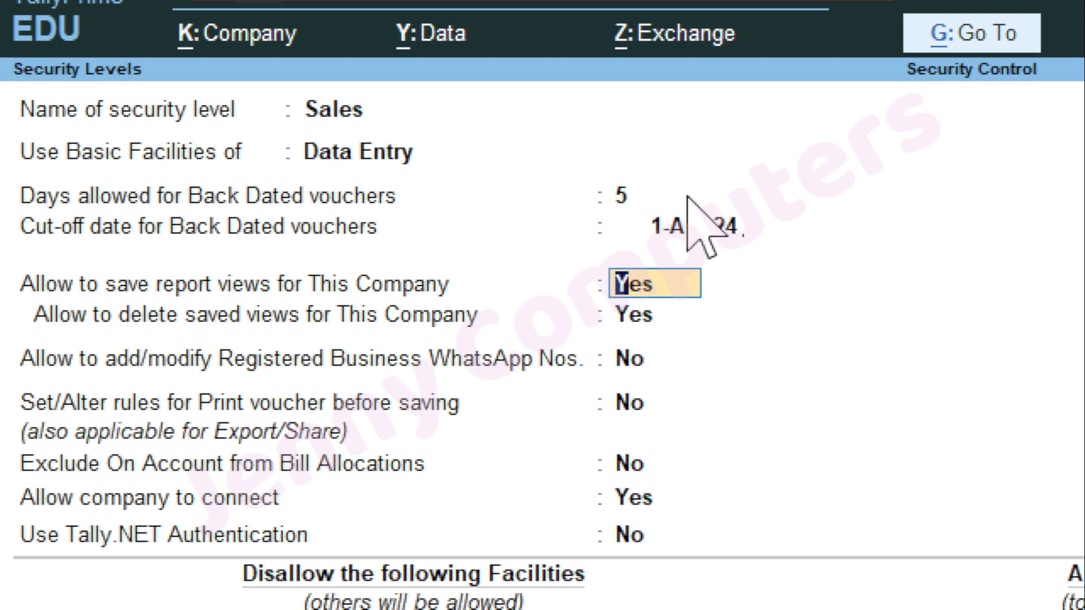
Move past the WhatsApp numbers setting and return to the cut-off date field
key("ctrl")
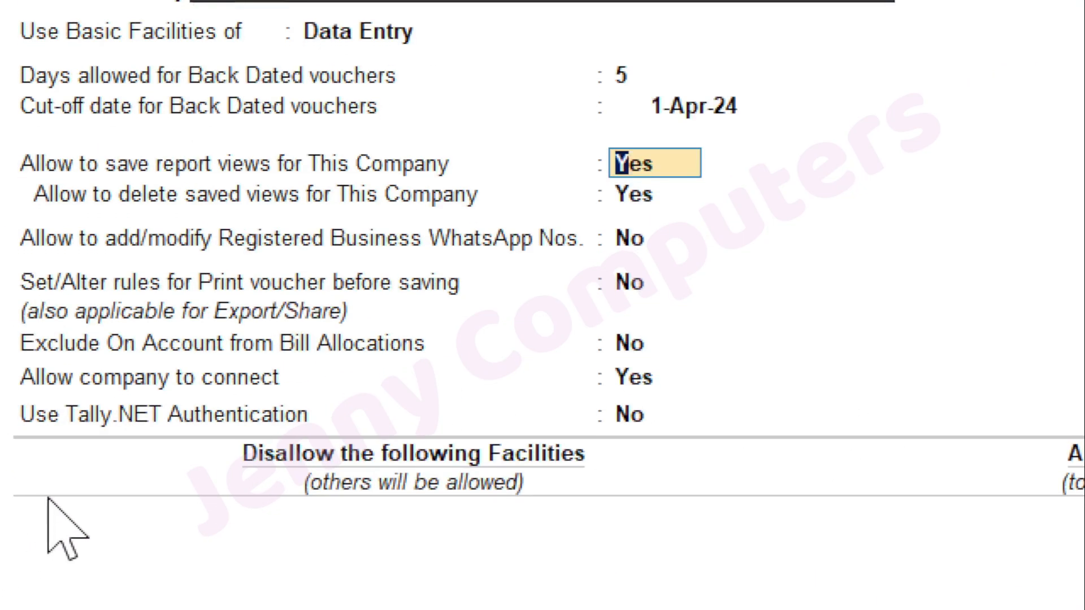
key("Return")
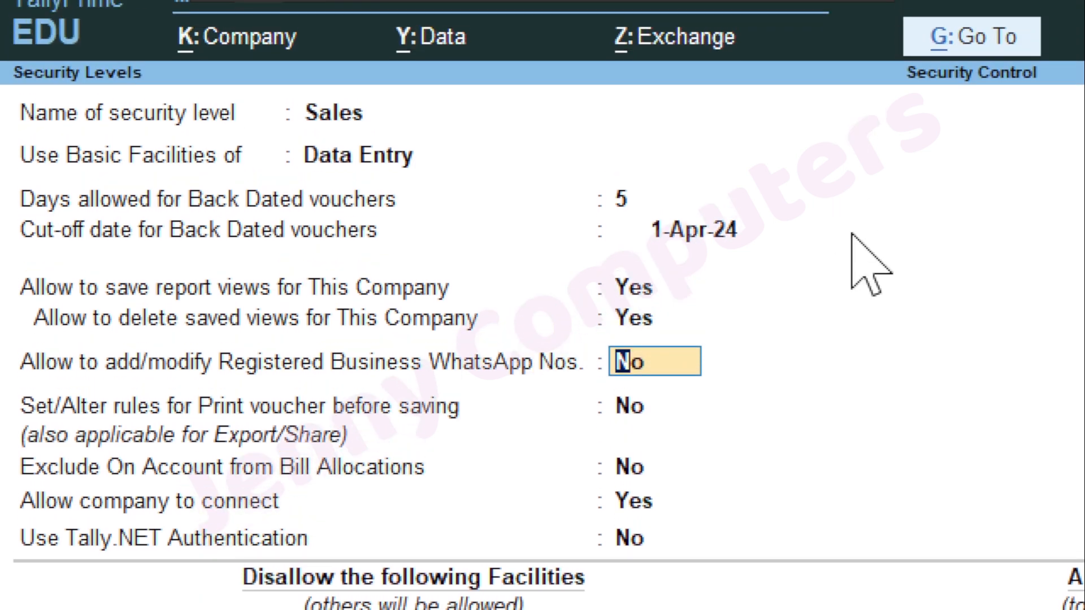
left_click(852, 233)
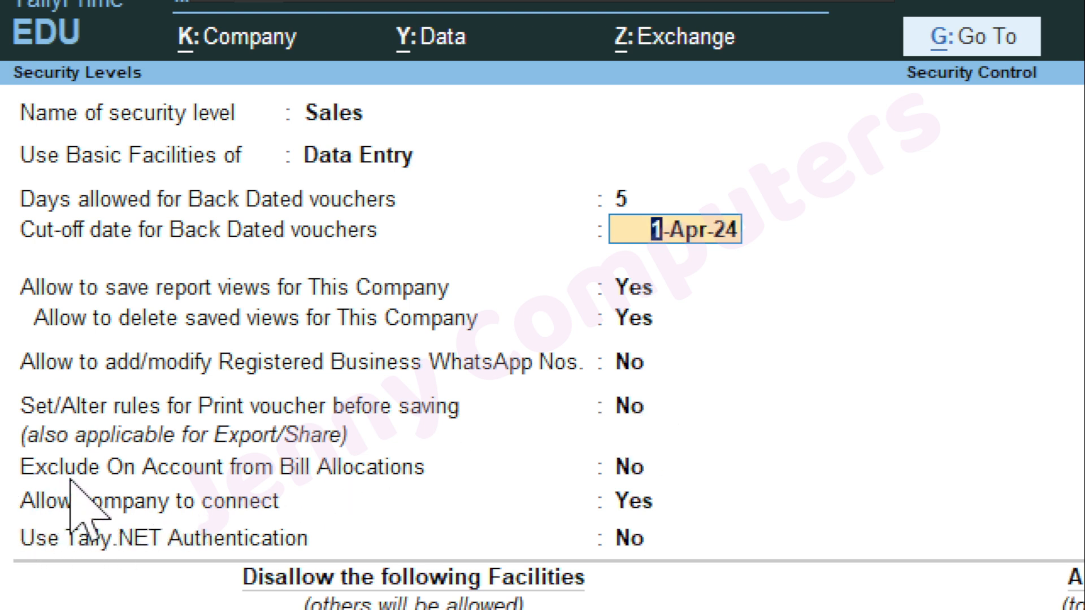
Step through the remaining Sales level settings, leaving Tally.NET Authentication at No
key("ctrl")
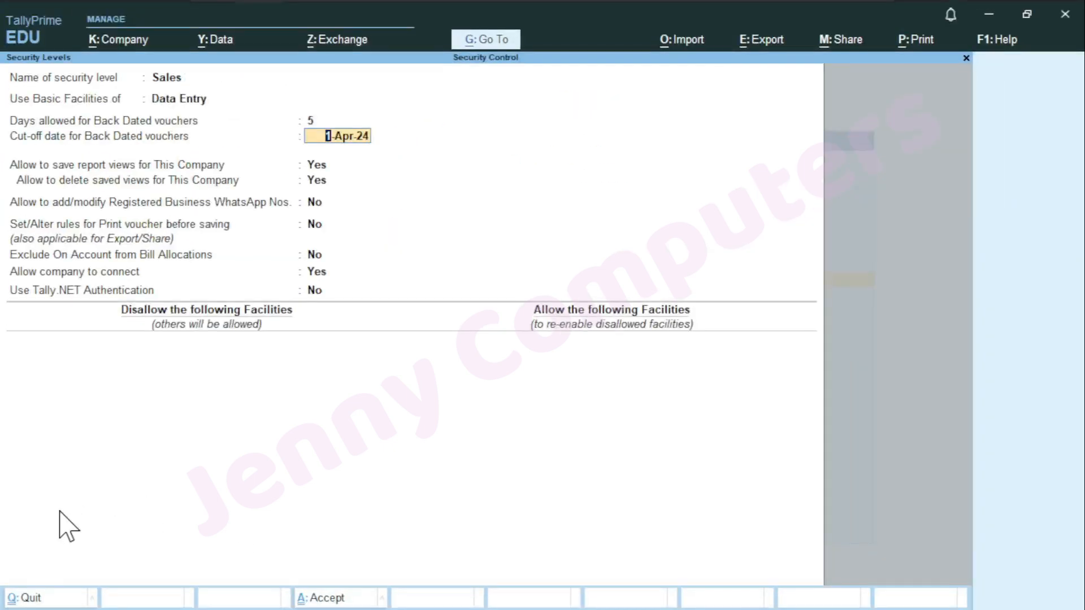
key("Return")
key("Return")
key("Return")
key("Return")
key("Return")
Add a Full Access row for Accounts Masters under Disallow the following Facilities
key("Return")
key("Return")
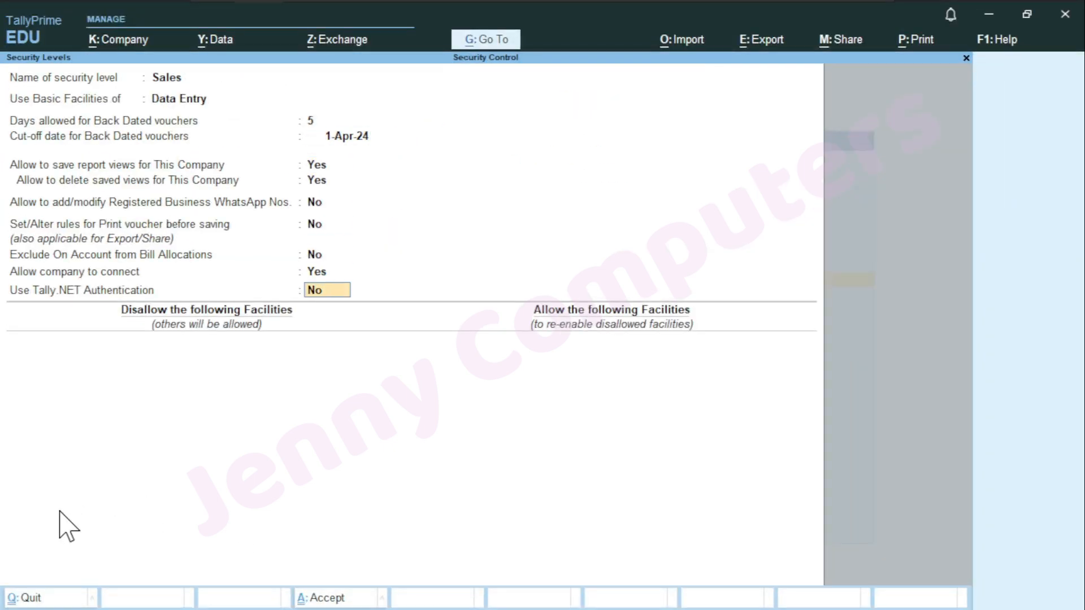
key("Return")
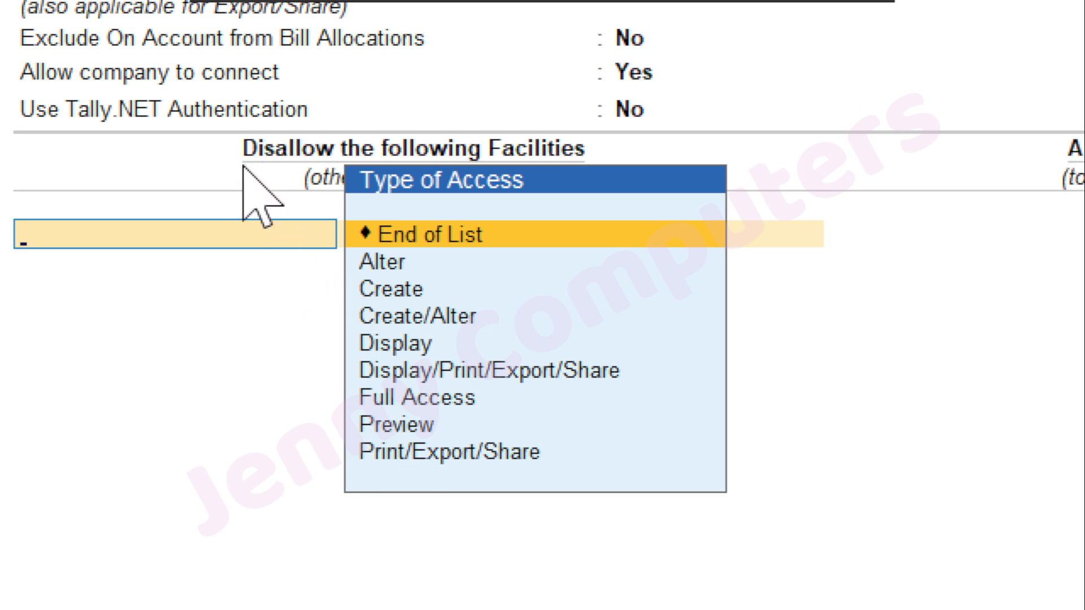
key("Down")
key("Down")
key("Down")
key("Down")
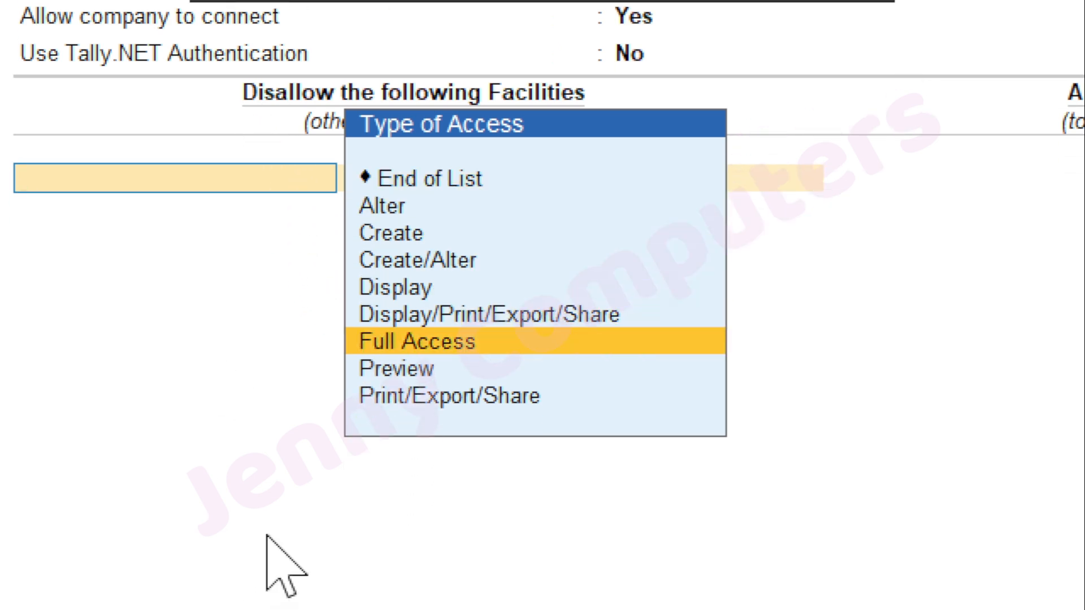
key("Return")
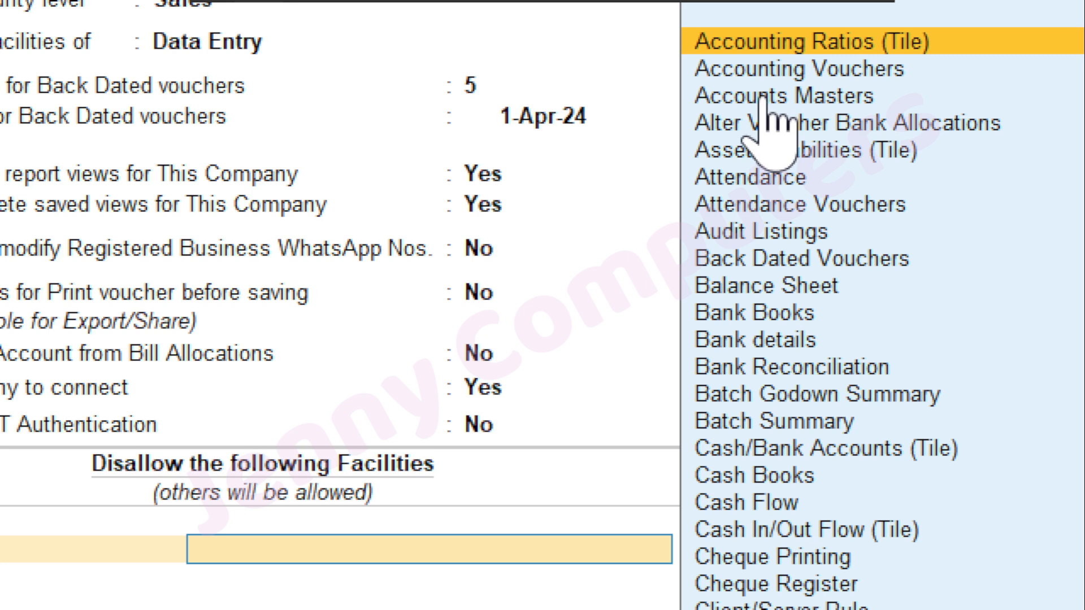
left_click(807, 97)
left_click(807, 97)
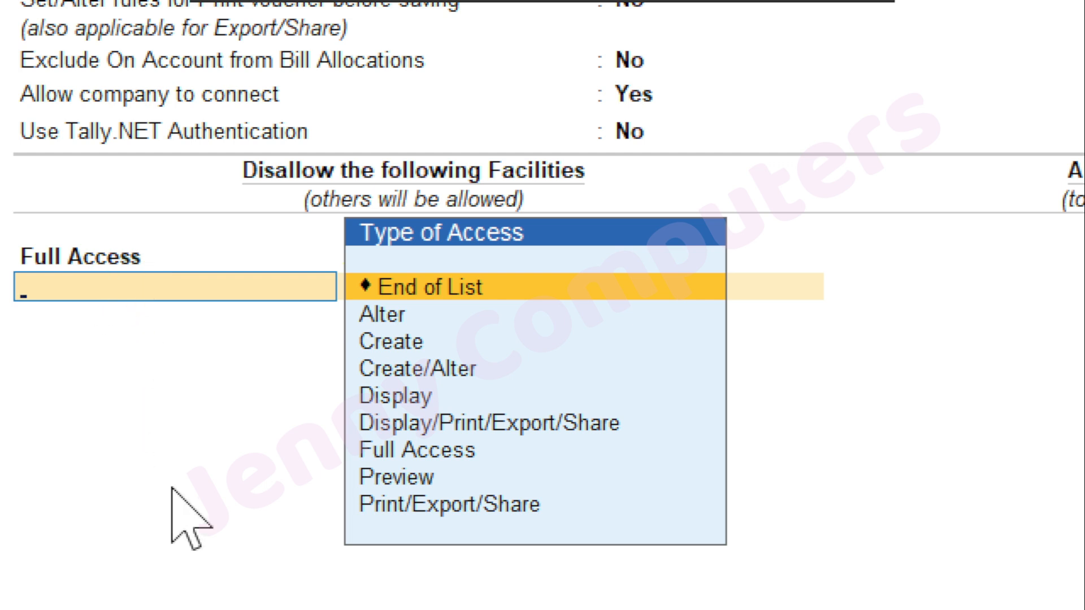
Add a second Full Access disallow row with Inventory Masters as its facility
key("Down")
key("Down")
key("Down")
key("Down")
key("Down")
key("Down")
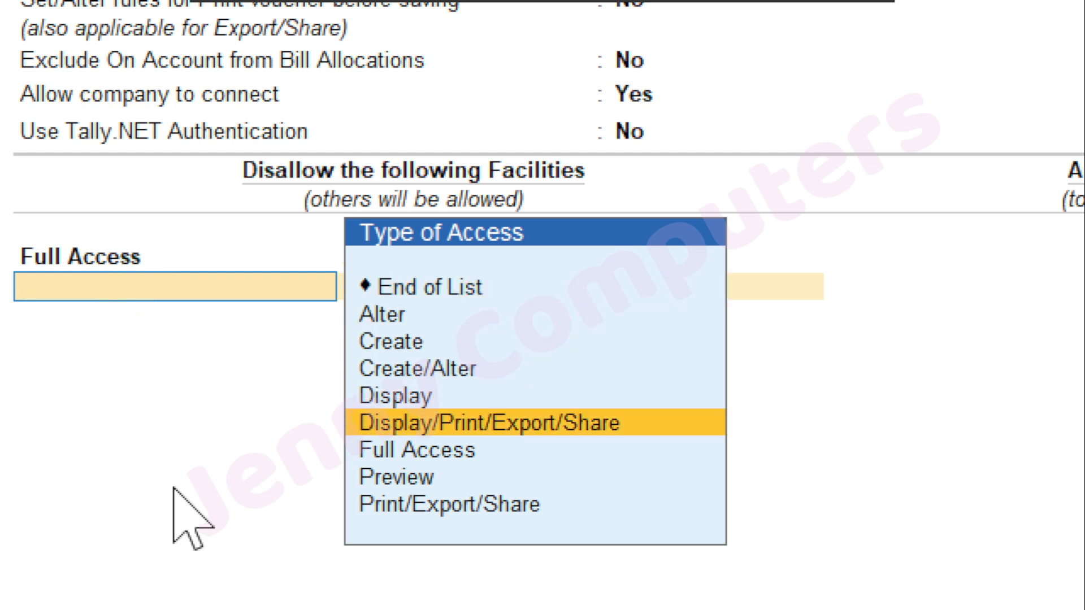
key("Return")
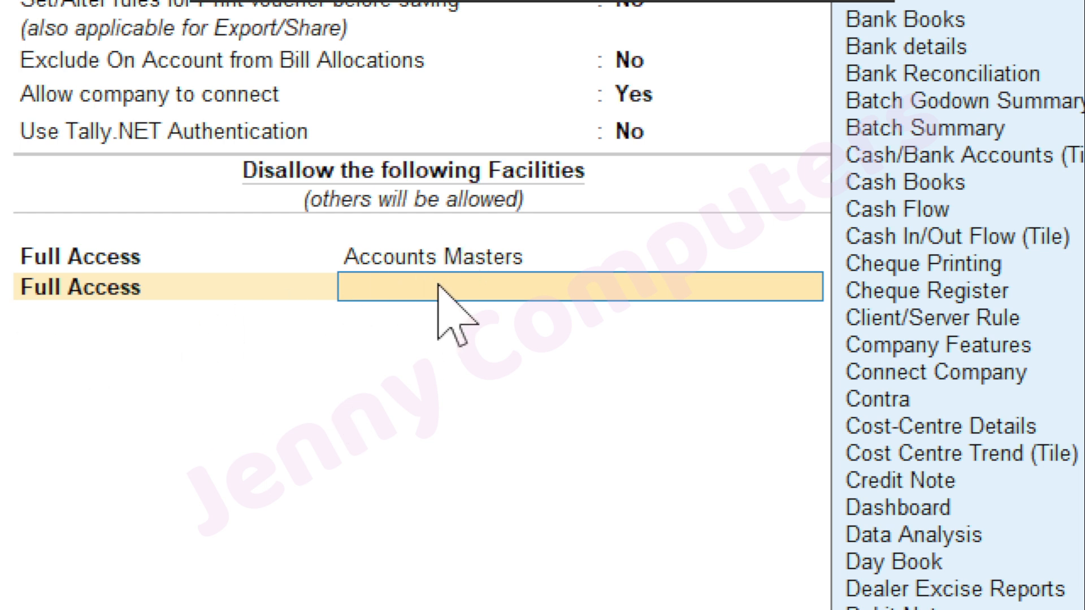
scroll(438, 285, "down", 5)
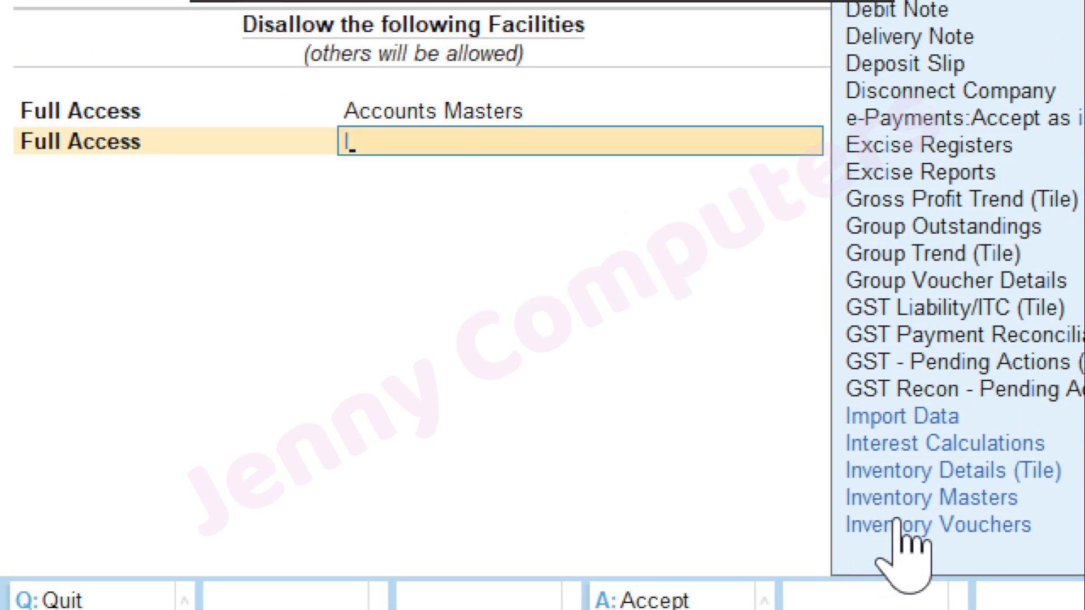
left_click(951, 496)
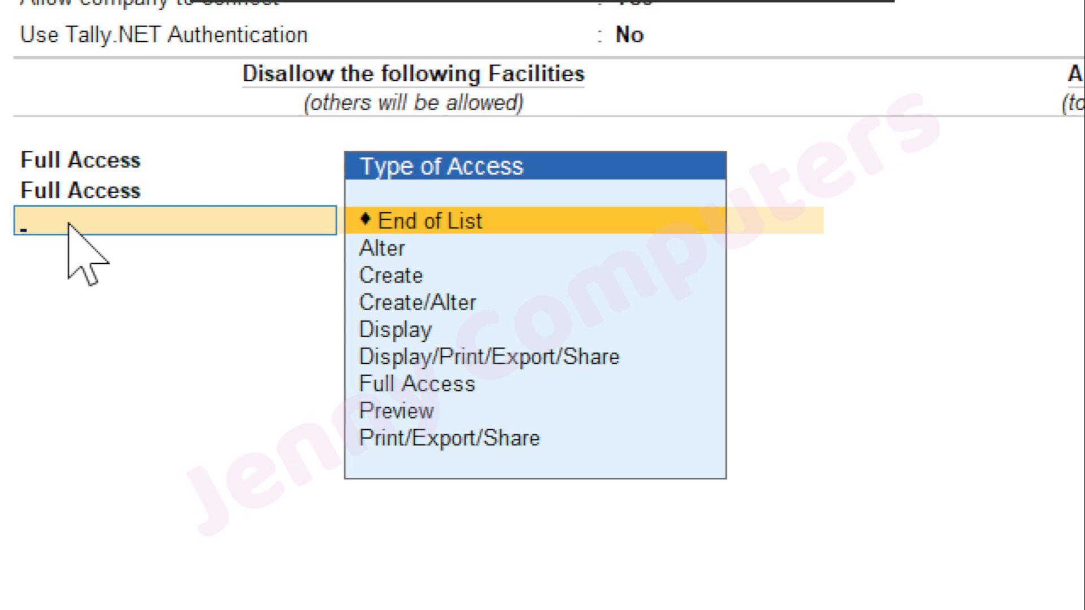
Start a third Full Access disallow row and highlight Accounting Vouchers as its facility
key("Down")
key("Down")
key("Down")
key("Down")
key("Down")
key("Down")
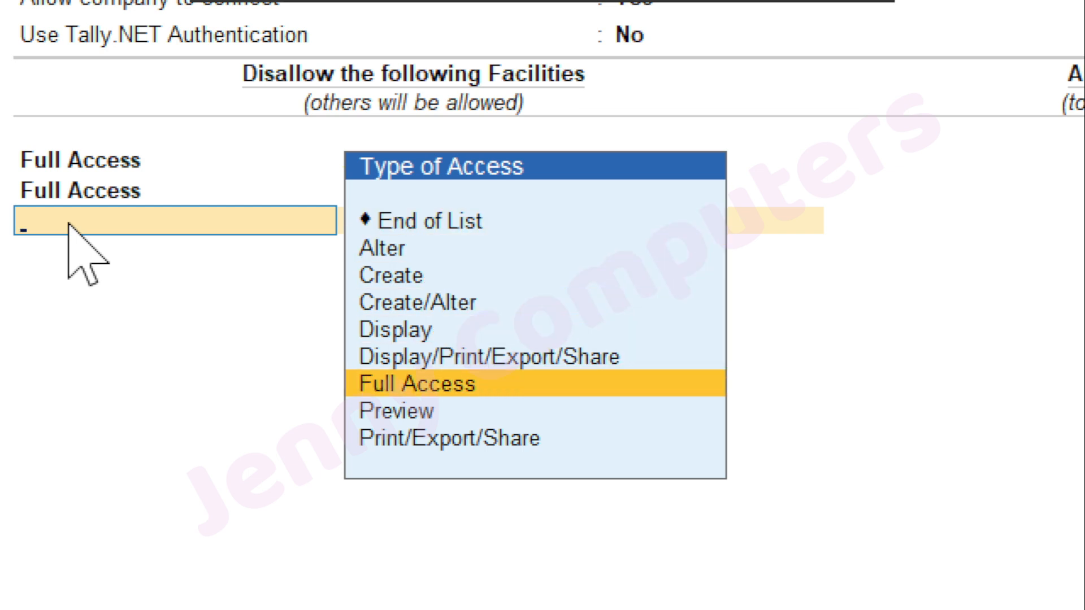
key("Return")
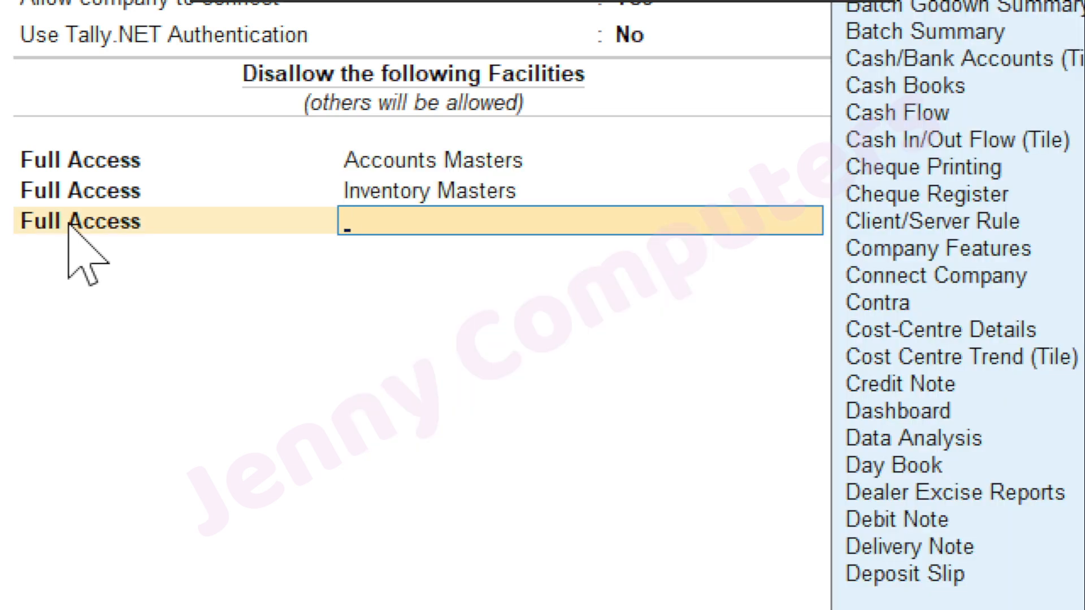
type("V")
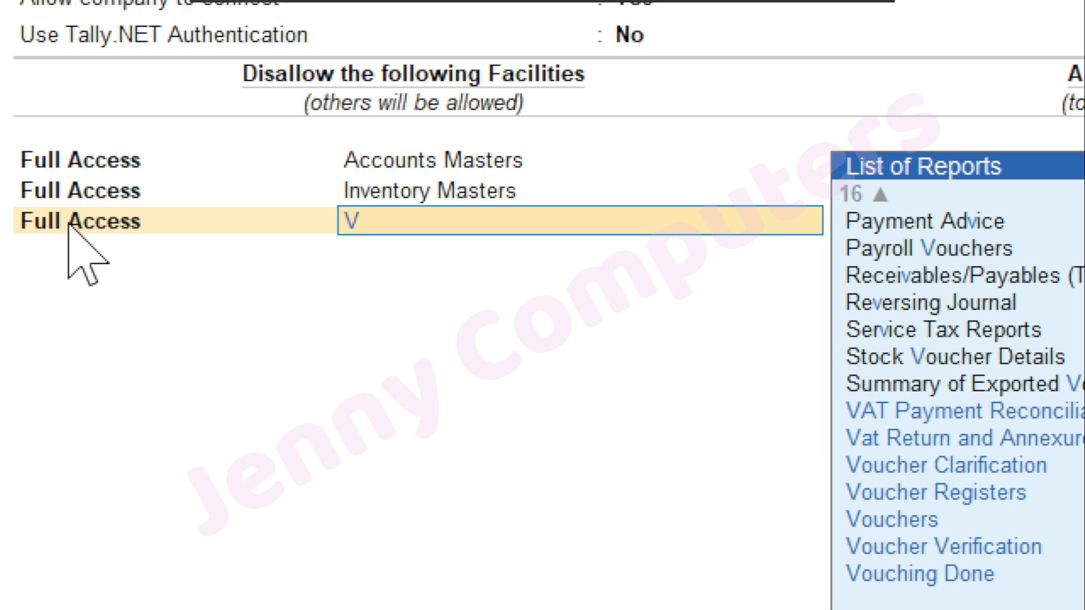
type("o")
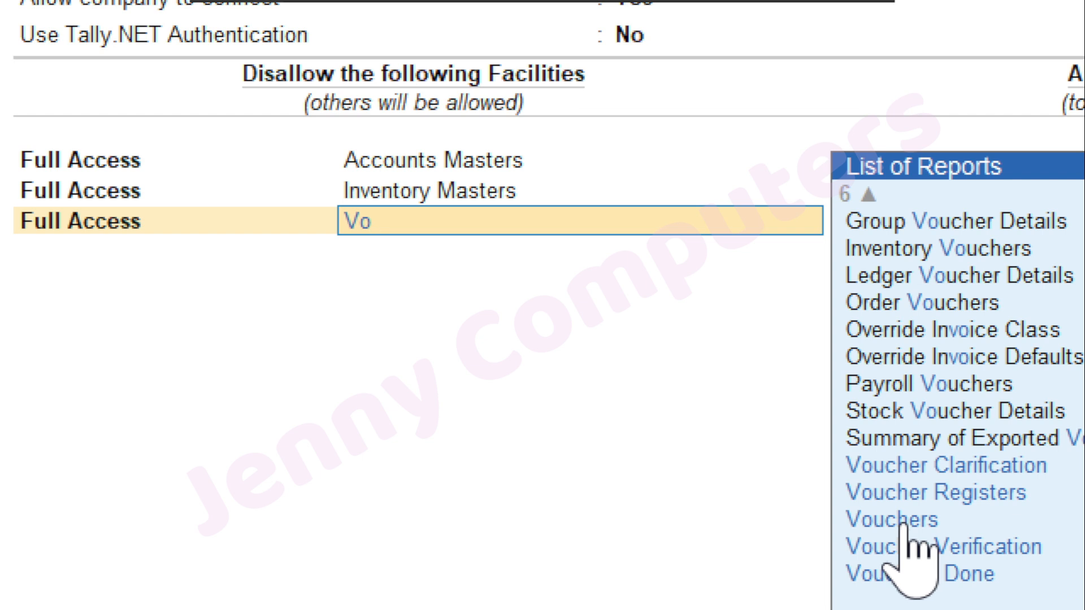
key("BackSpace")
key("BackSpace")
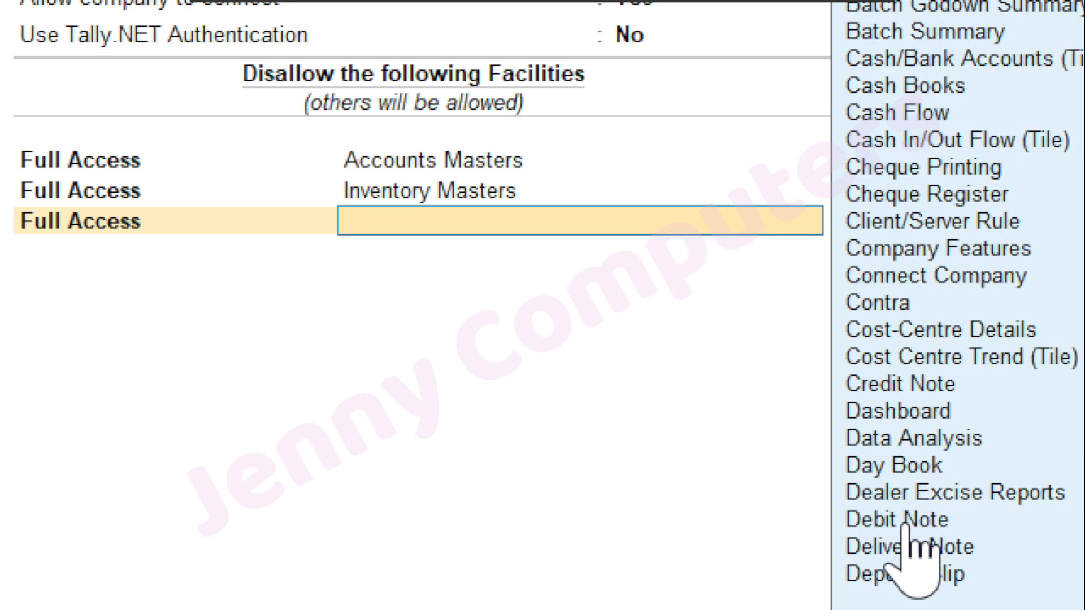
type("A")
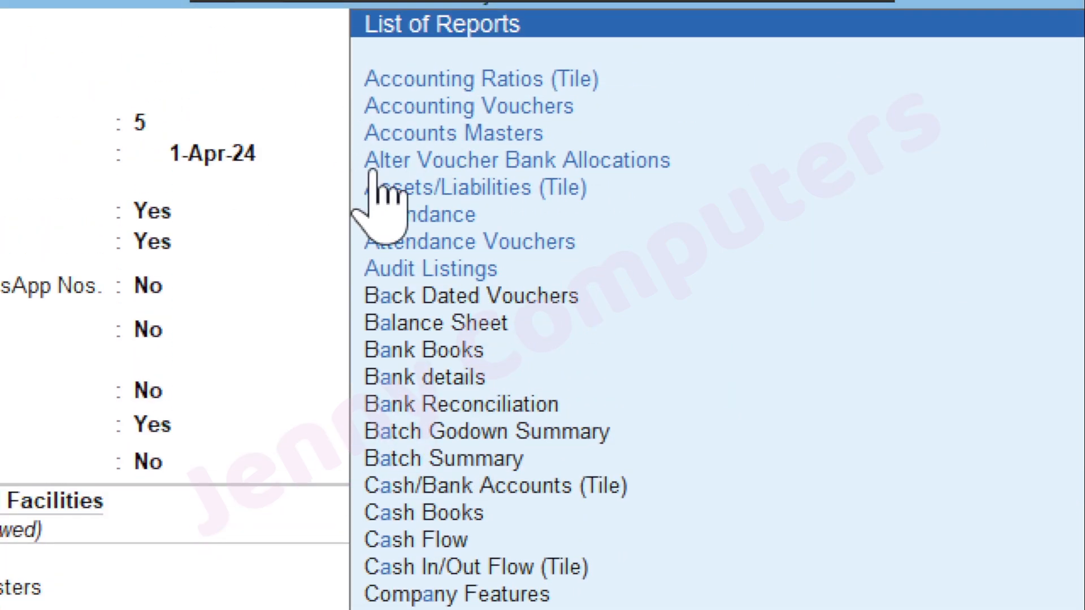
key("Down")
key("Down")
key("Down")
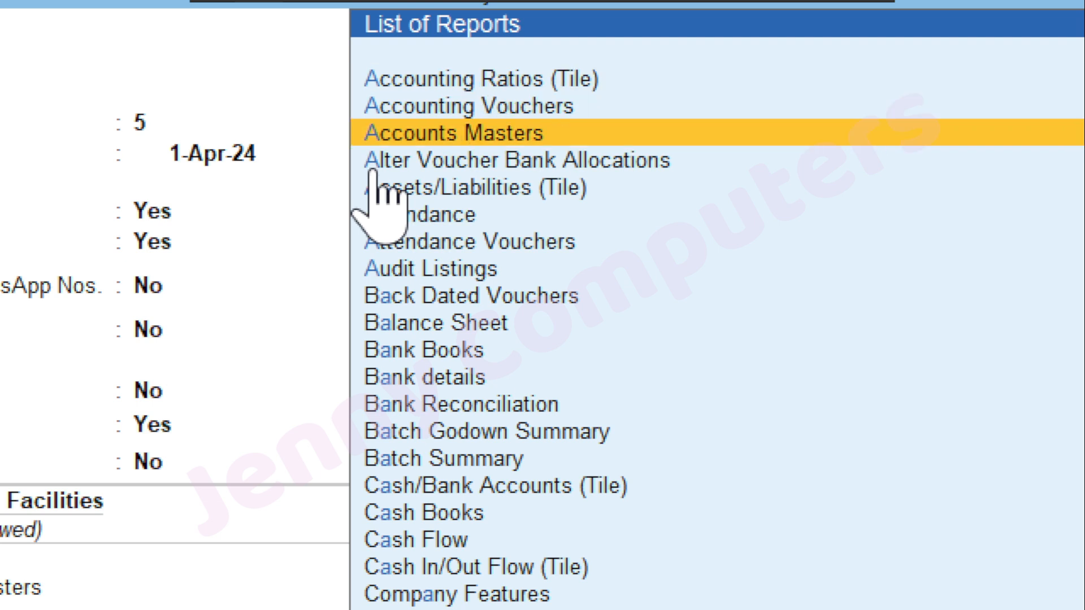
key("Up")
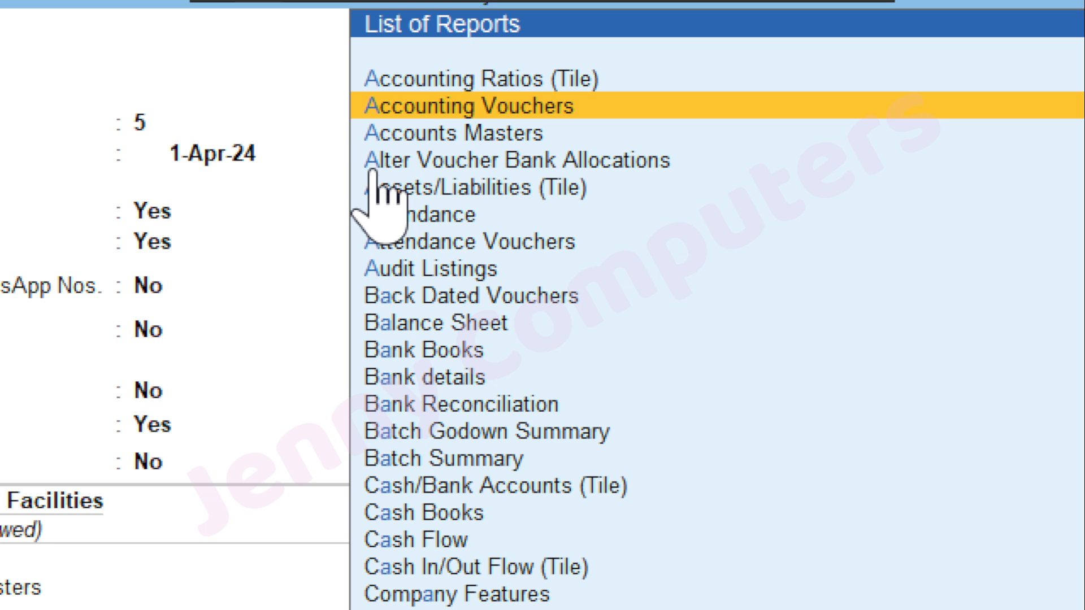
Confirm Accounting Vouchers, then add a fourth Full Access row for Inventory Vouchers
key("Escape")
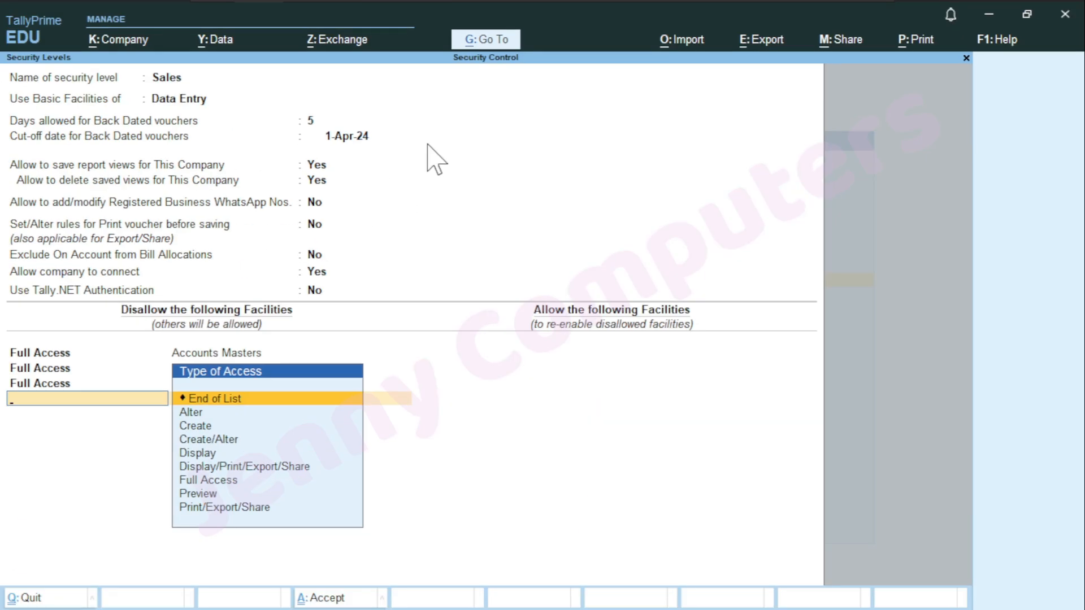
key("Down")
key("Down")
key("Down")
key("Down")
key("Down")
key("Down")
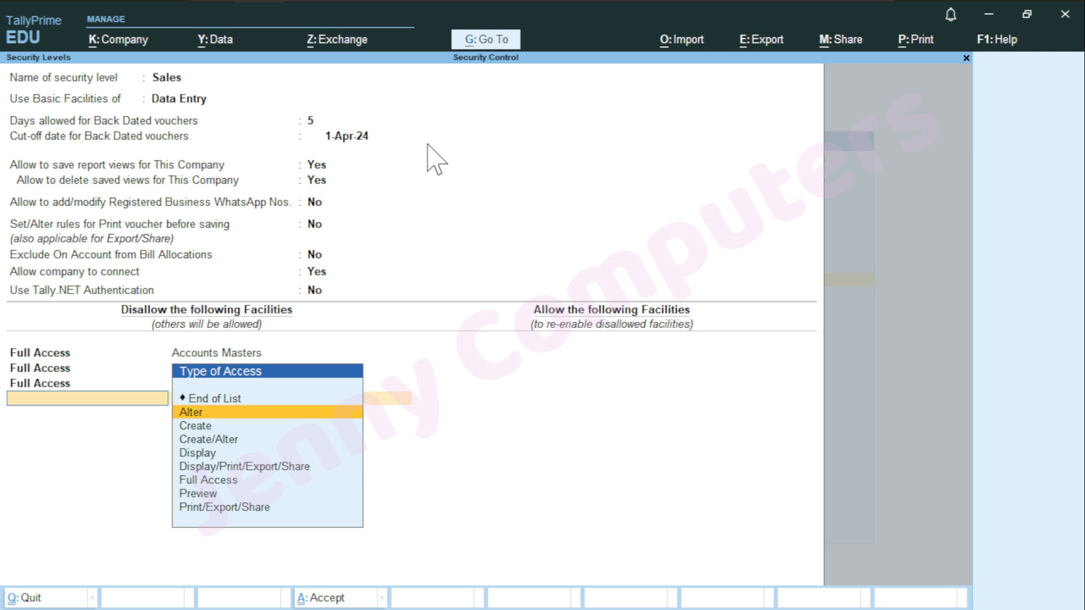
key("Return")
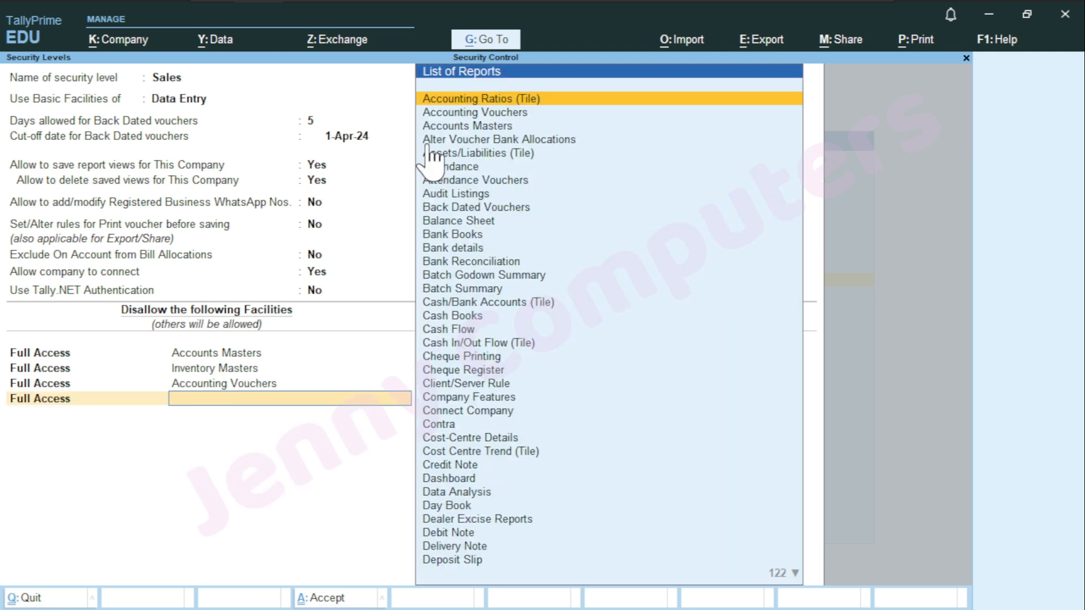
type("i")
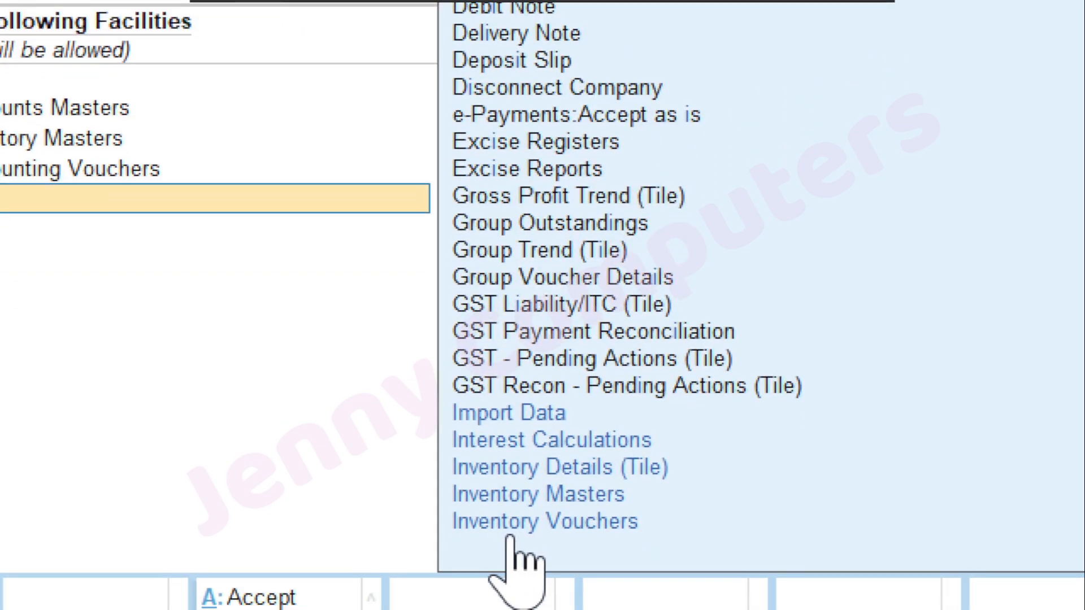
left_click(548, 518)
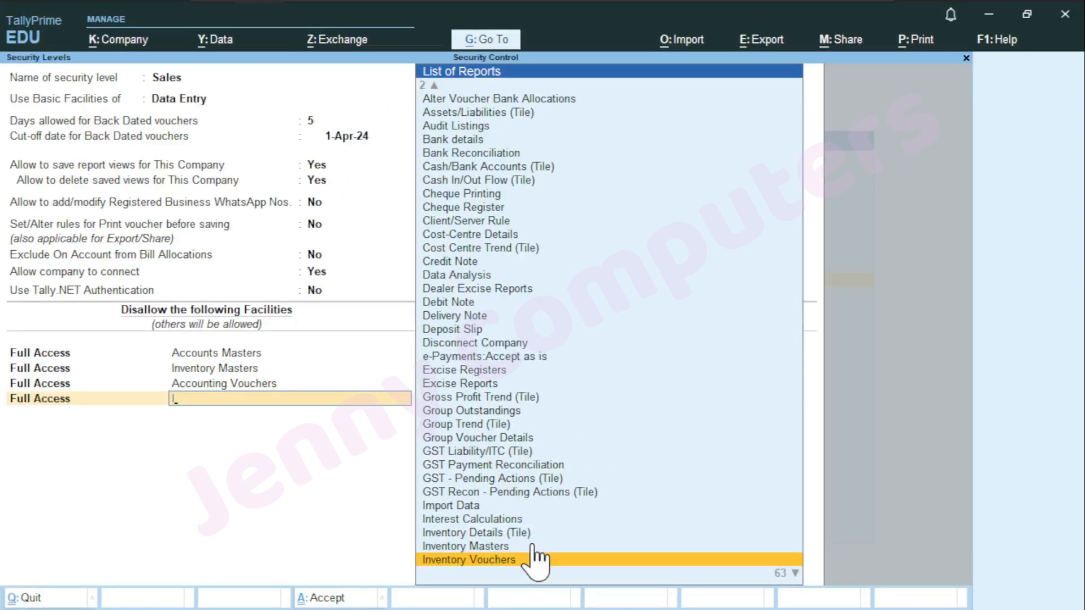
left_click(672, 520)
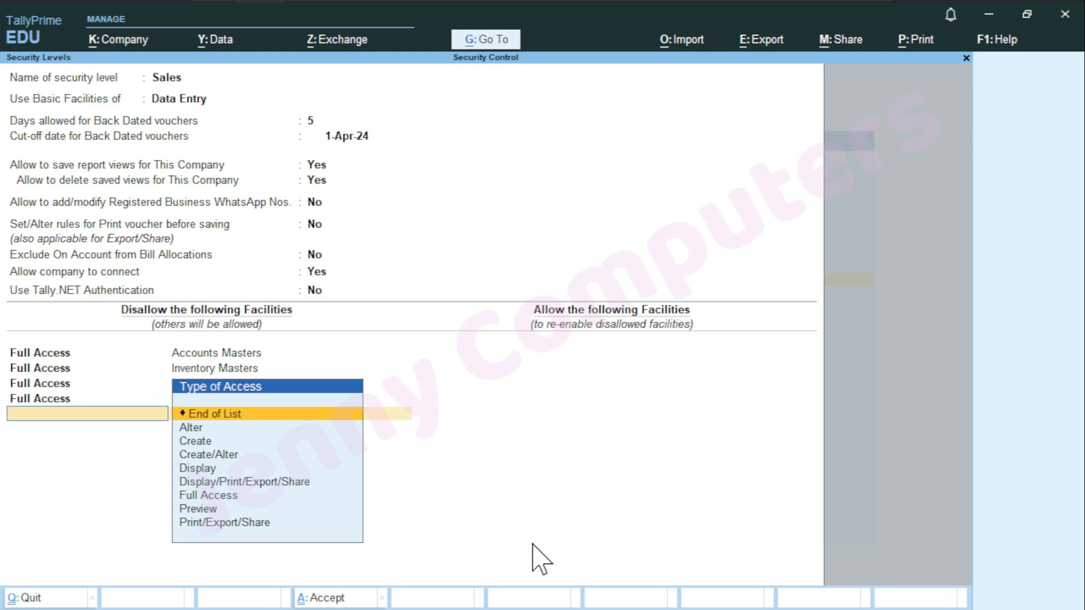
Under allowed facilities, grant Create/Alter access to the Sales report
key("Return")
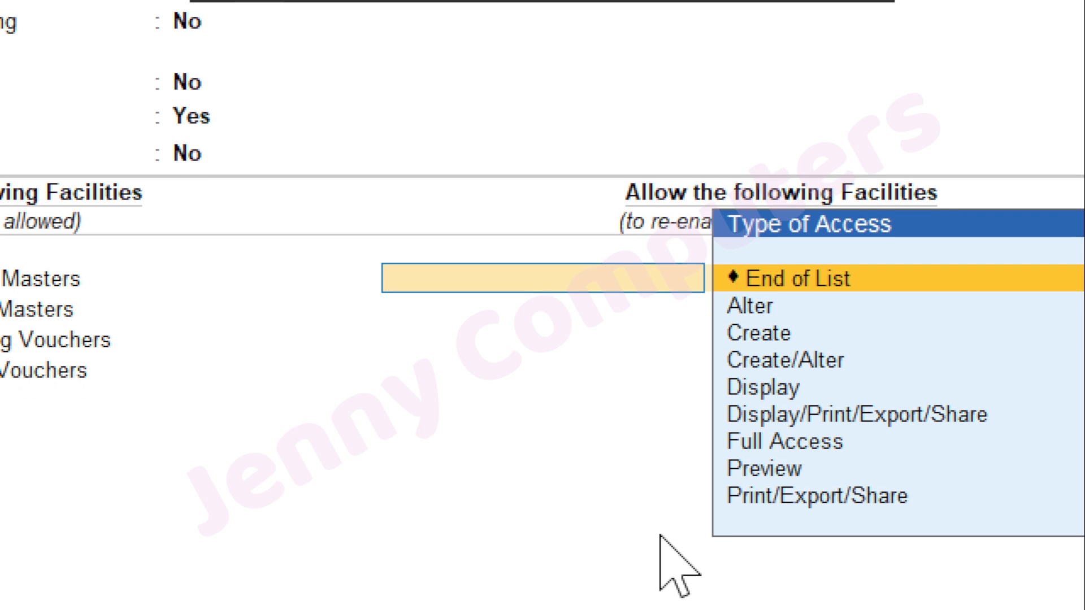
key("Down")
key("Down")
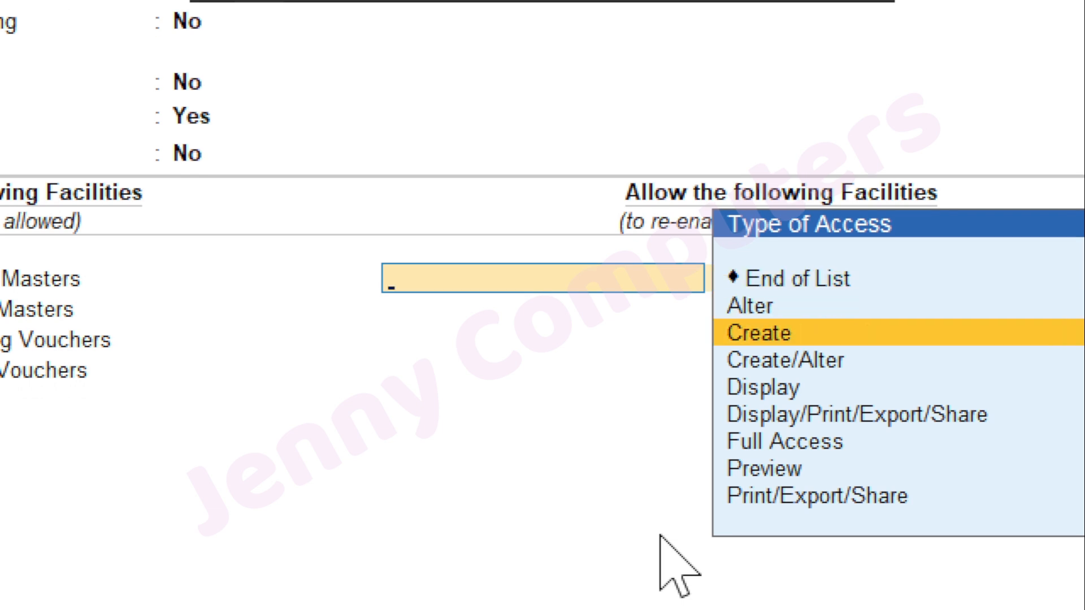
key("Down")
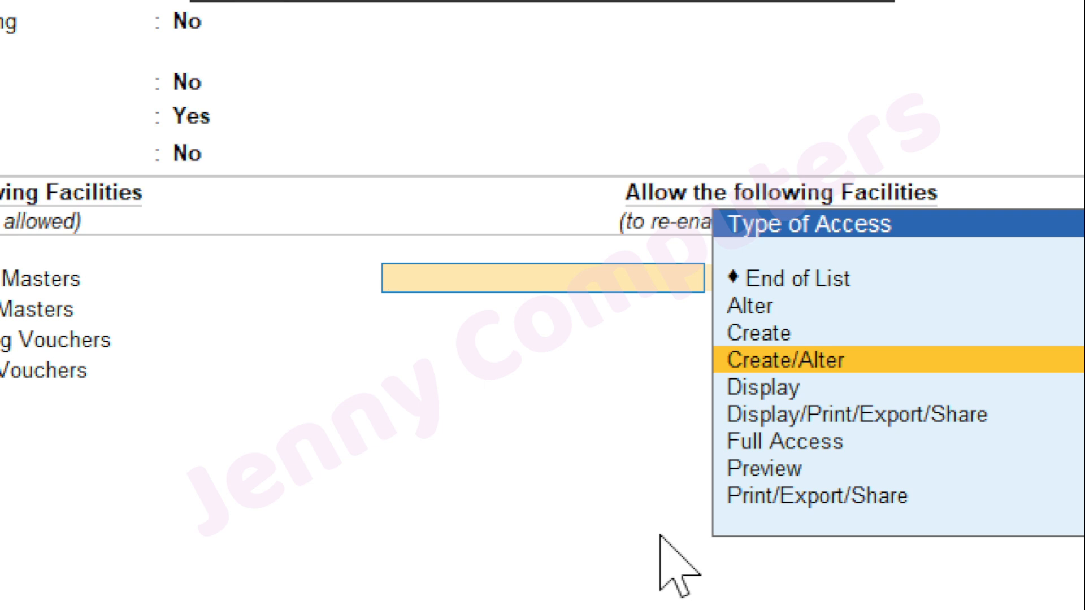
key("Return")
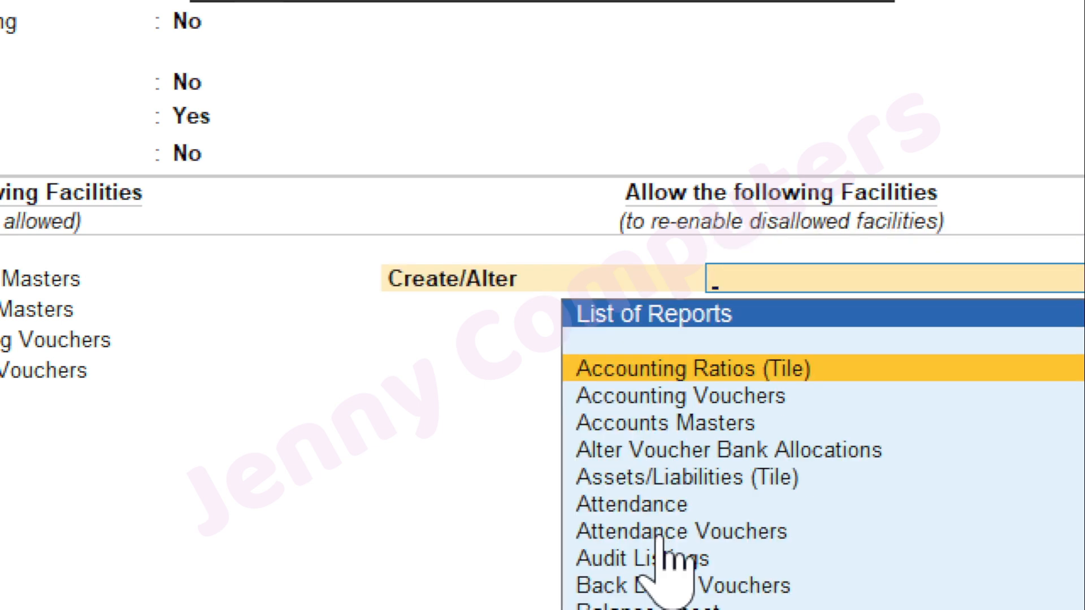
type("Sal")
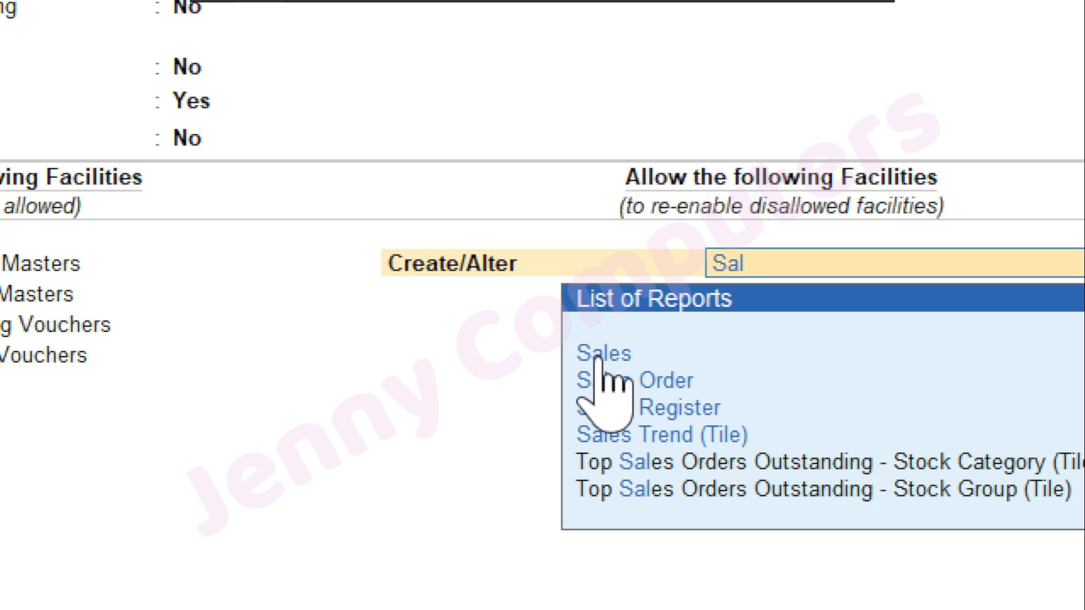
left_click(599, 361)
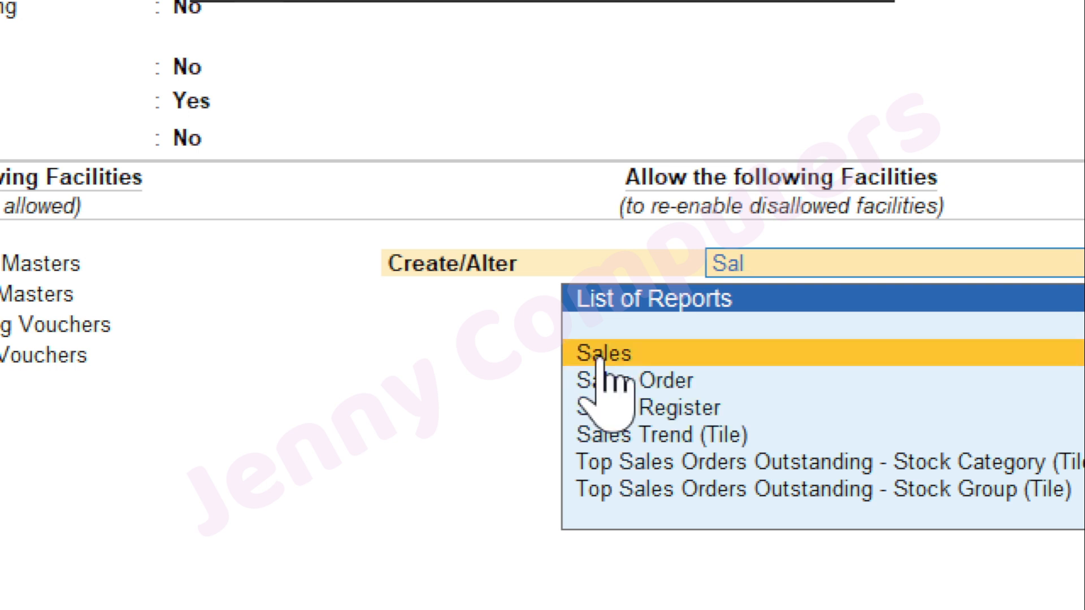
left_click(599, 356)
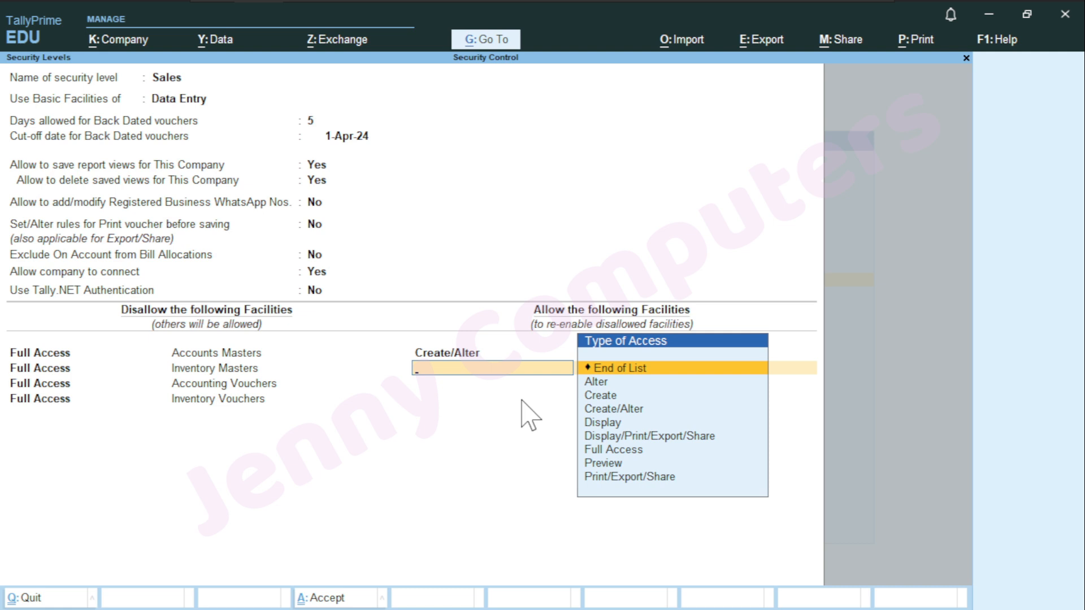
Save the Sales security level and return to the Gateway of Tally
key("ctrl+a")
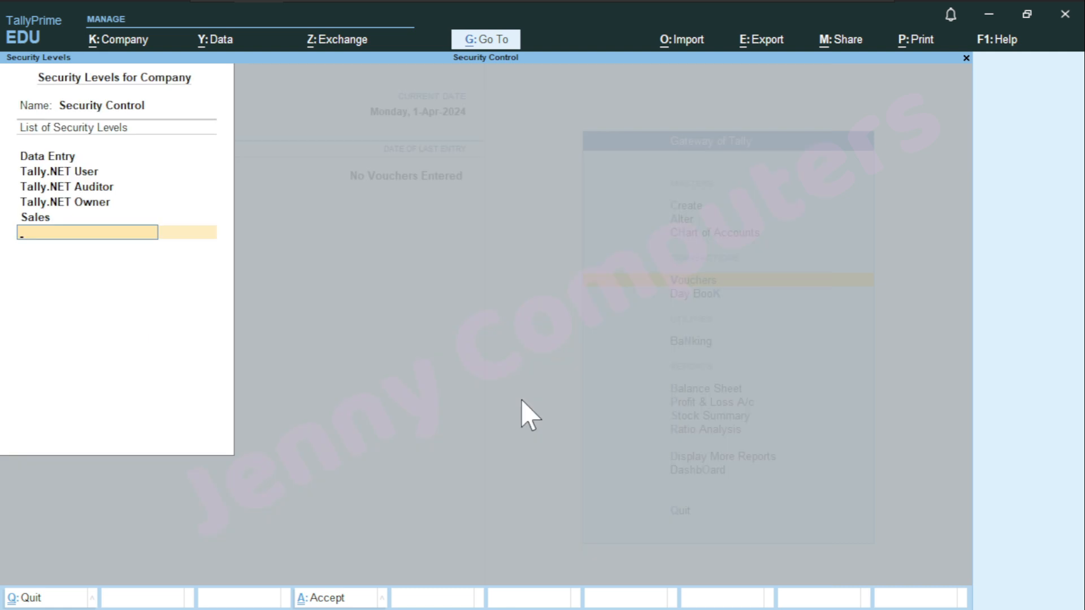
type(".")
key("Return")
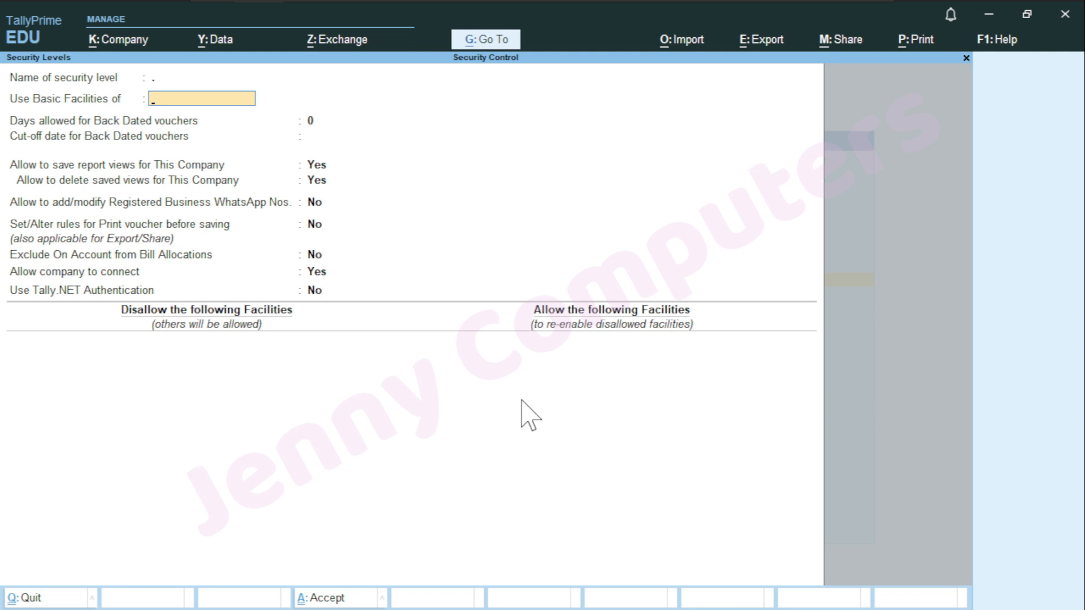
key("Escape")
key("ctrl+q")
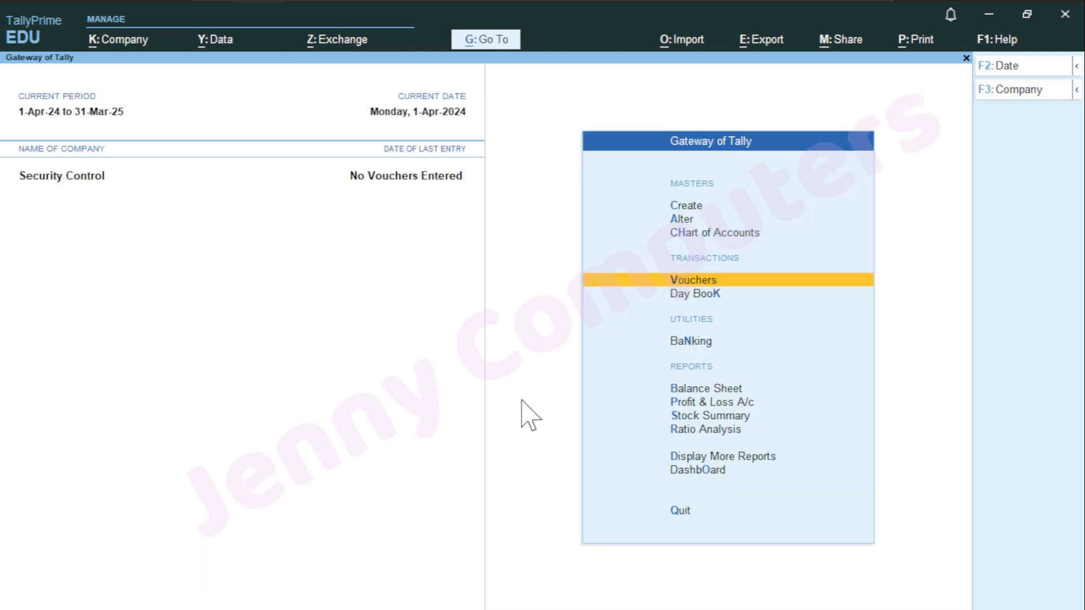
Open Users and Passwords and keep the existing Data Entry user row
key("alt+k")
key("Down")
key("Down")
key("Down")
key("Down")
key("Down")
key("Down")
key("Down")
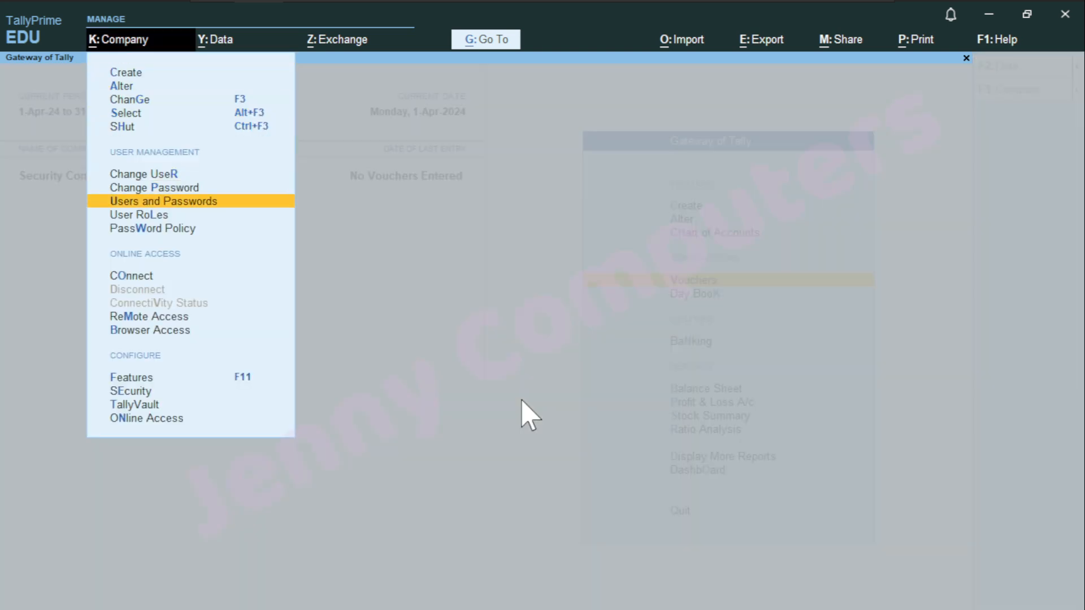
key("Return")
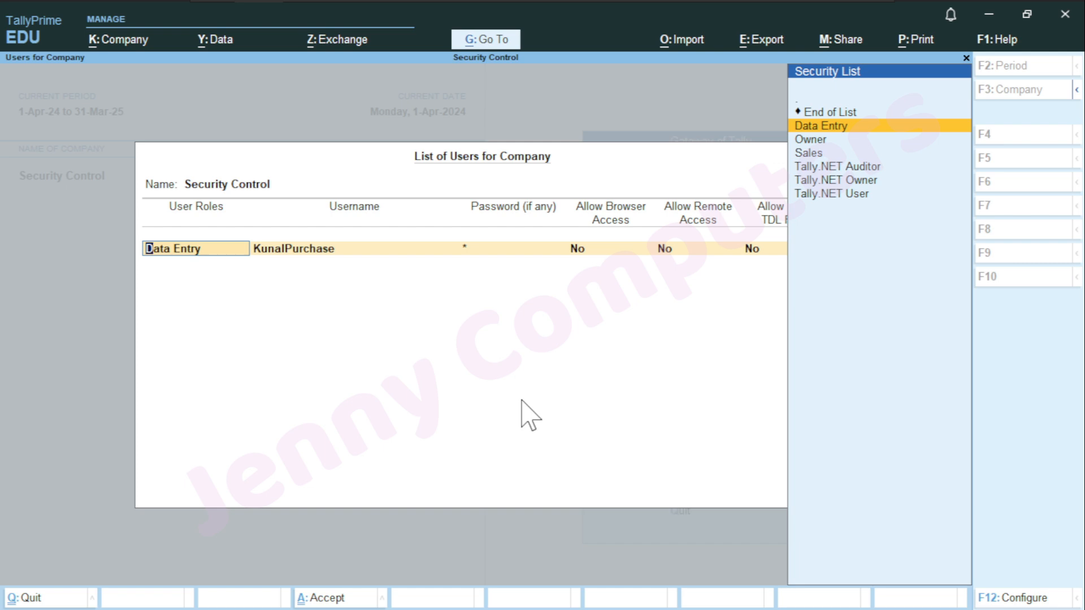
key("ctrl+4")
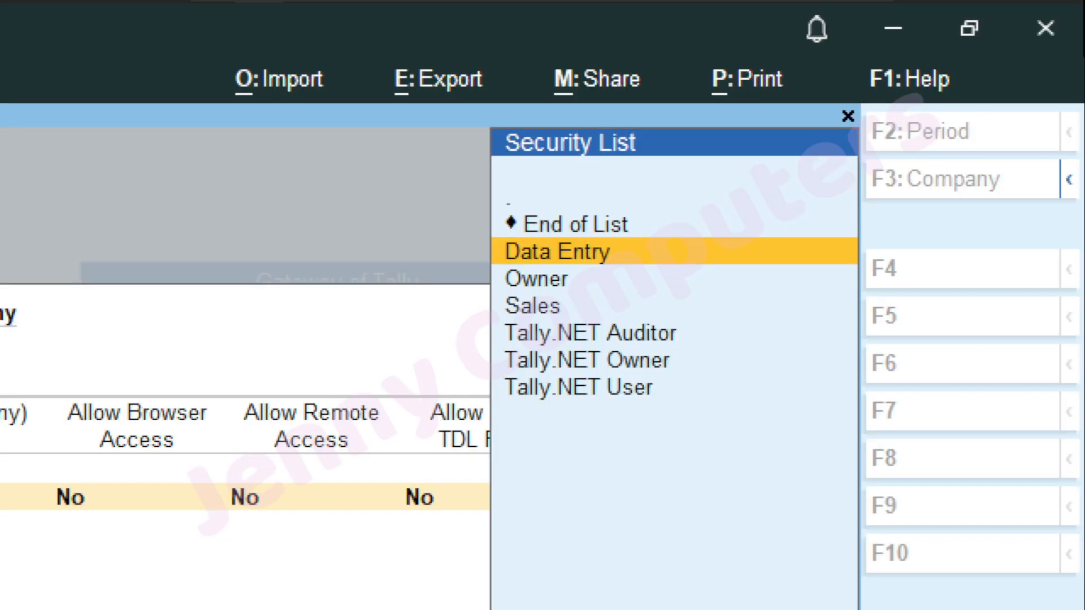
key("ctrl+4")
key("ctrl+4")
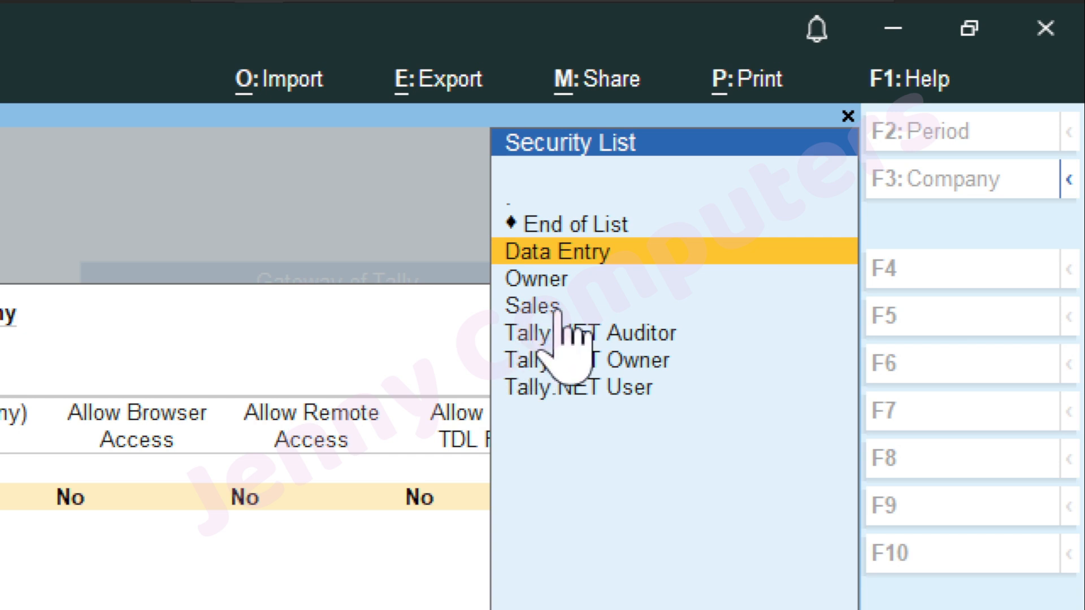
key("ctrl+4")
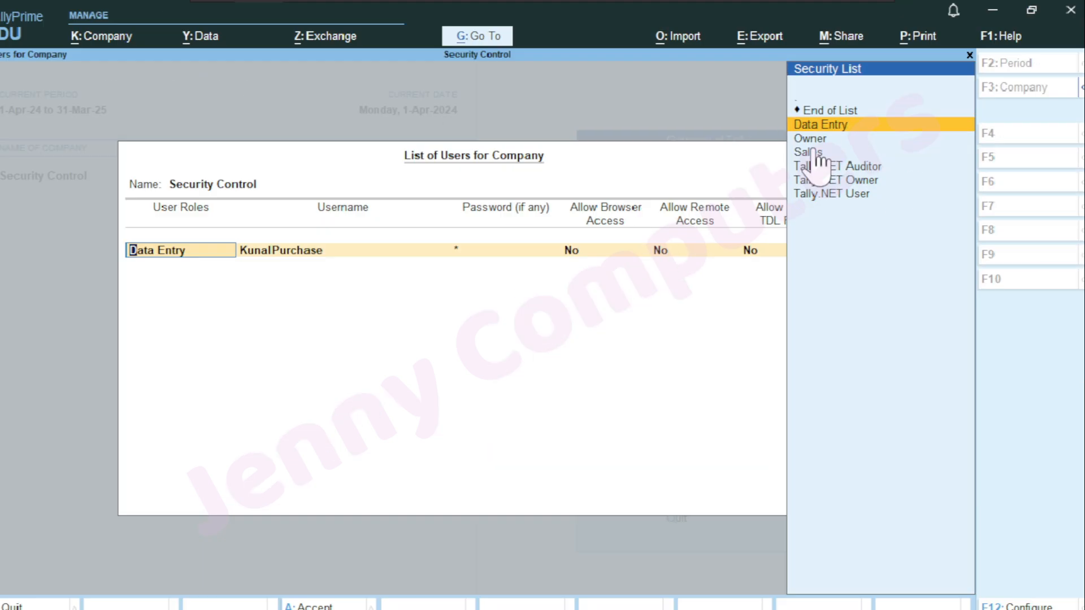
key("Return")
Add a new user with the Sales role, entering its username and password
key("Down")
key("Down")
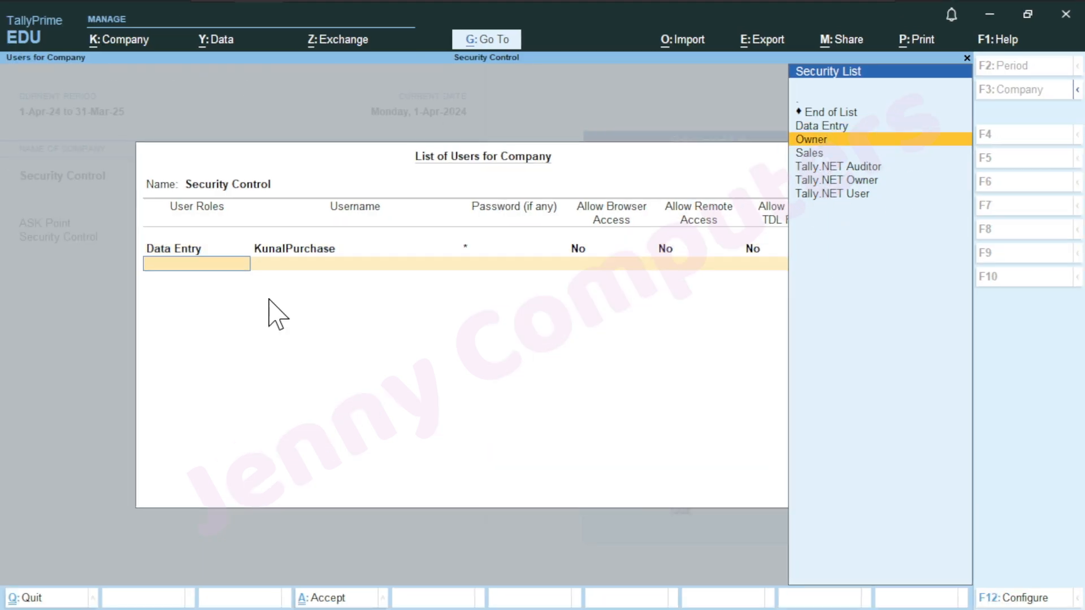
key("Return")
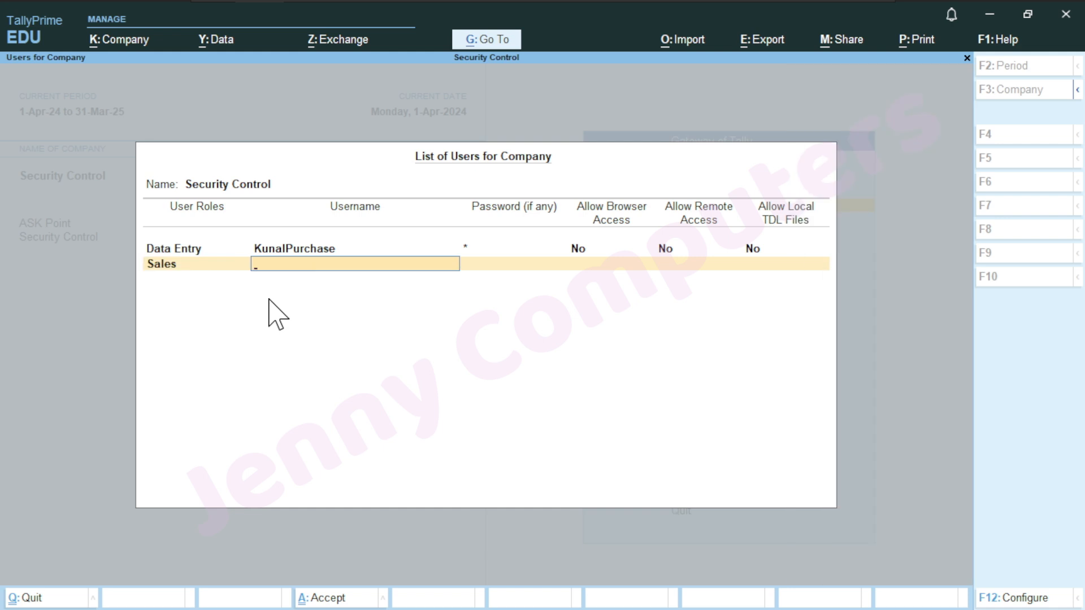
type("GaneshSales")
key("BackSpace")
key("BackSpace")
key("BackSpace")
key("BackSpace")
key("BackSpace")
key("BackSpace")
type("hSales")
key("Return")
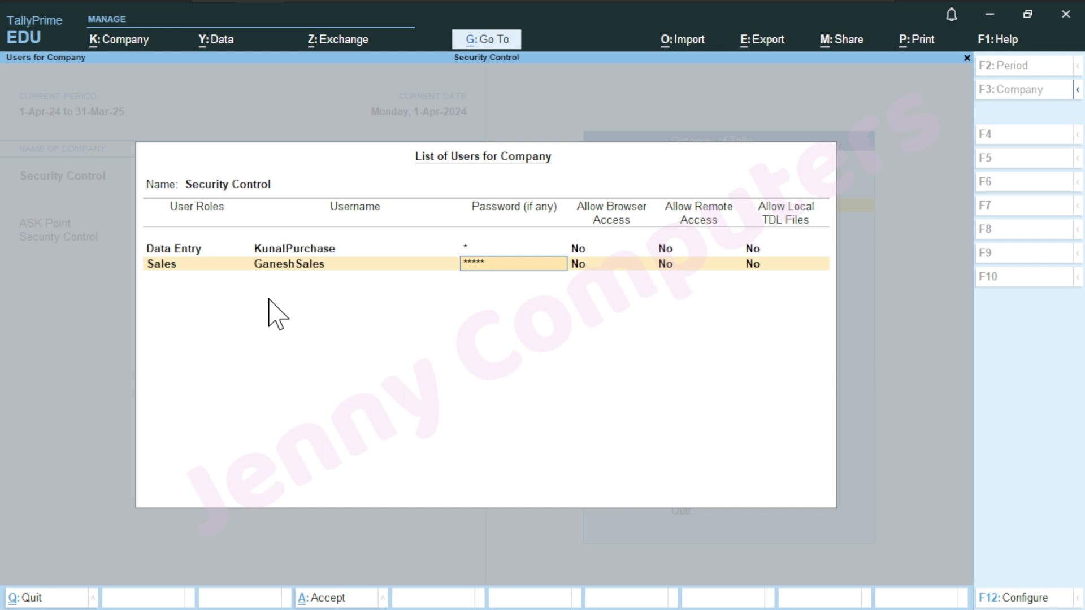
key("ctrl+4")
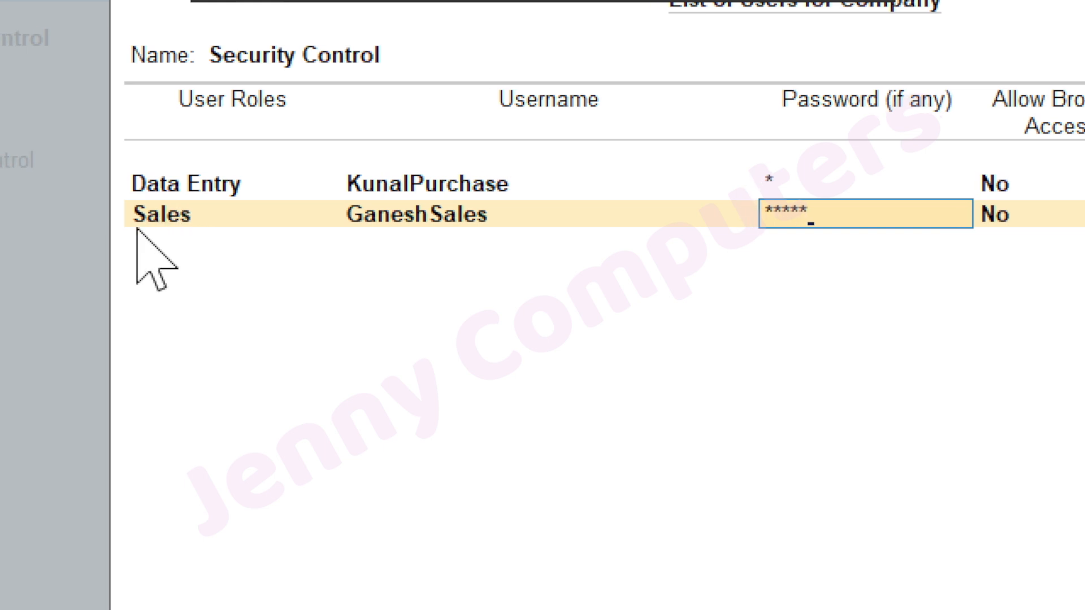
key("ctrl+4")
key("Return")
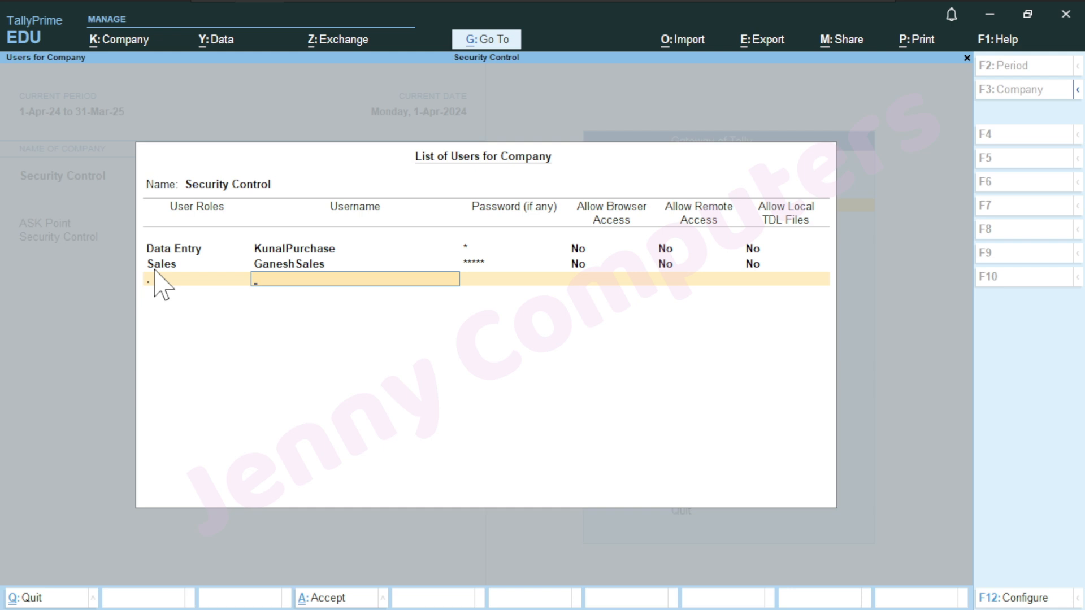
End the list of users and save it
key("BackSpace")
key("Up")
key("Up")
key("Up")
key("Up")
key("Up")
key("Up")
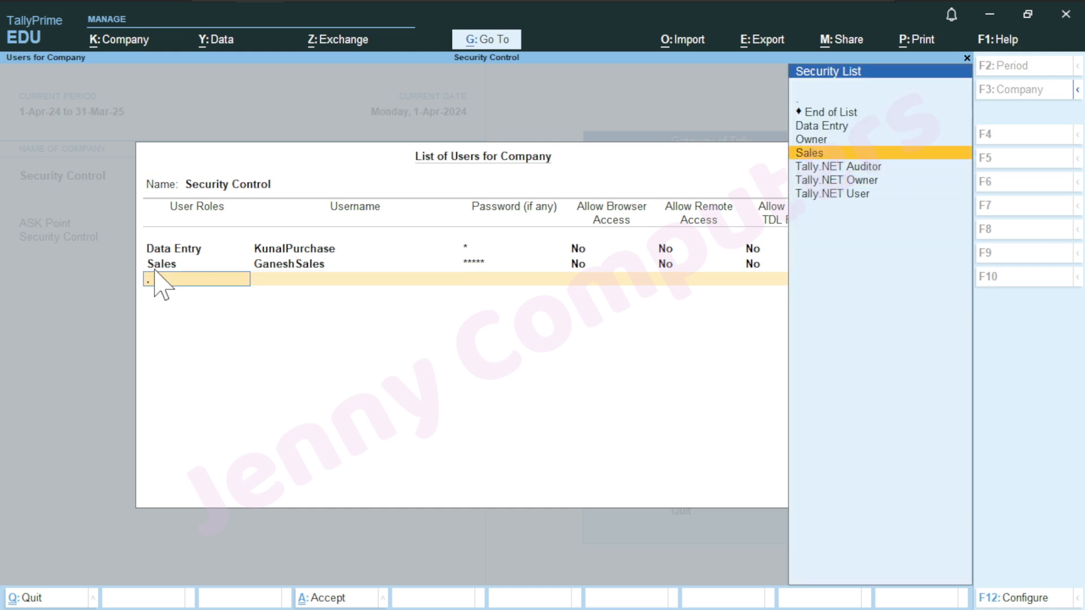
key("Up")
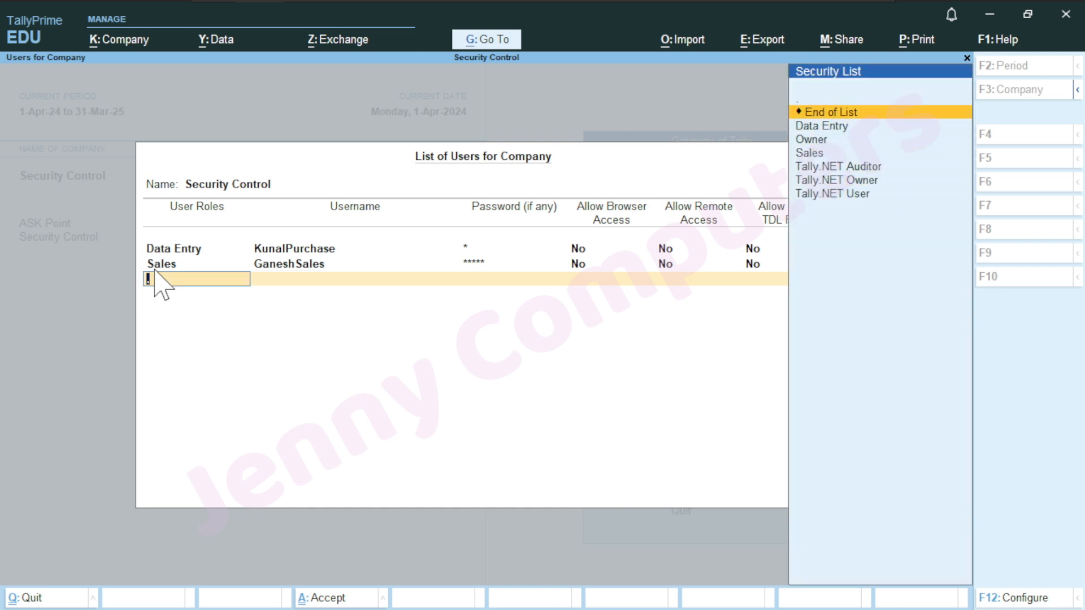
key("Return")
key("Return")
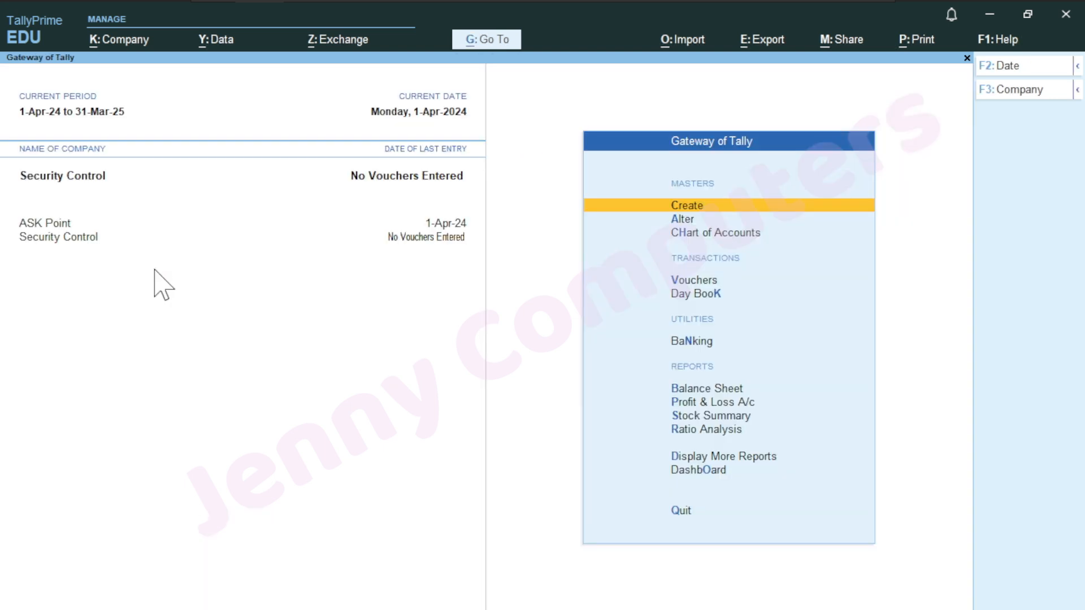
Change user to the new Sales account, entering its username and password
key("alt+k")
key("Down")
key("Down")
key("Down")
key("Down")
key("Down")
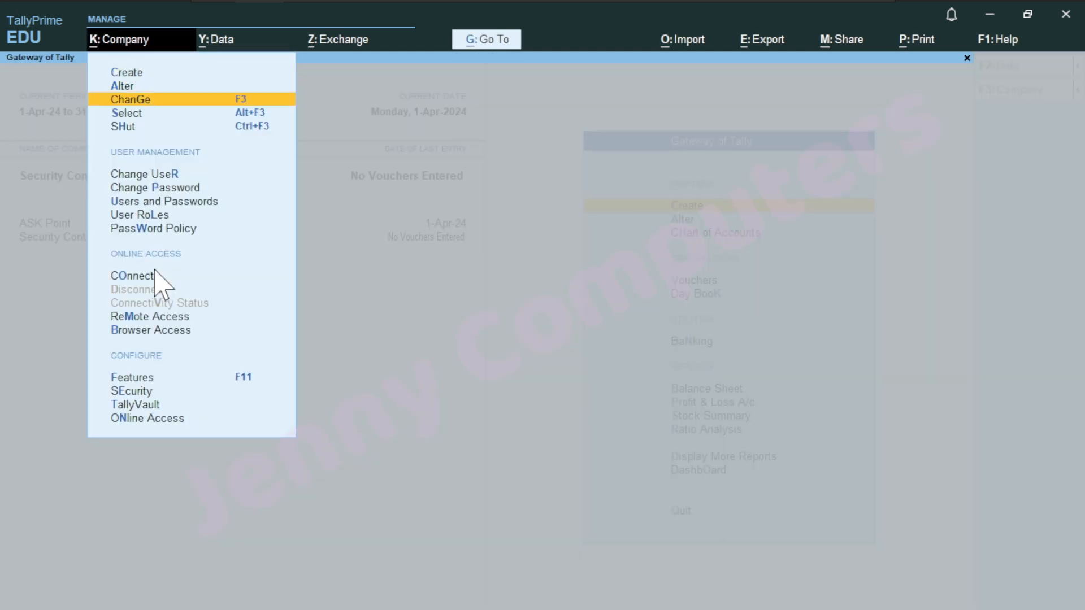
key("Return")
key("Up")
key("Return")
type("GaneshSales")
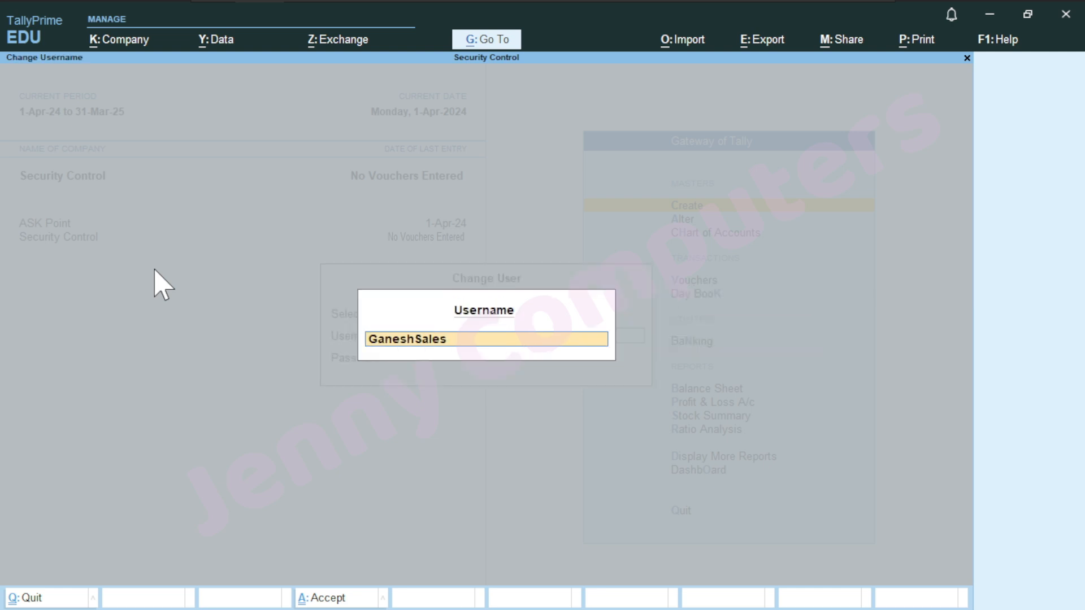
key("Return")
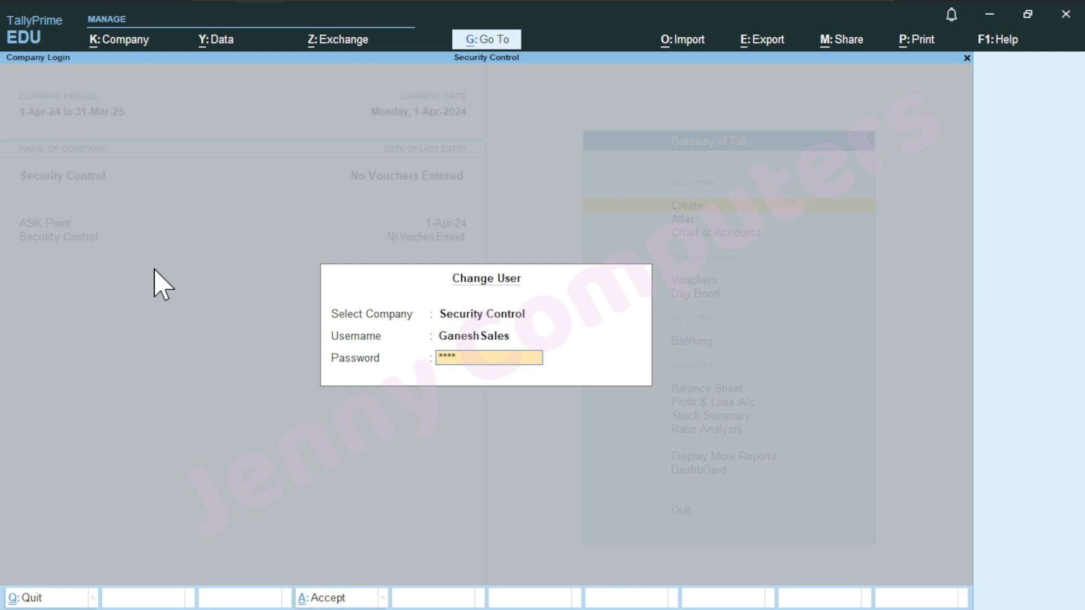
key("Return")
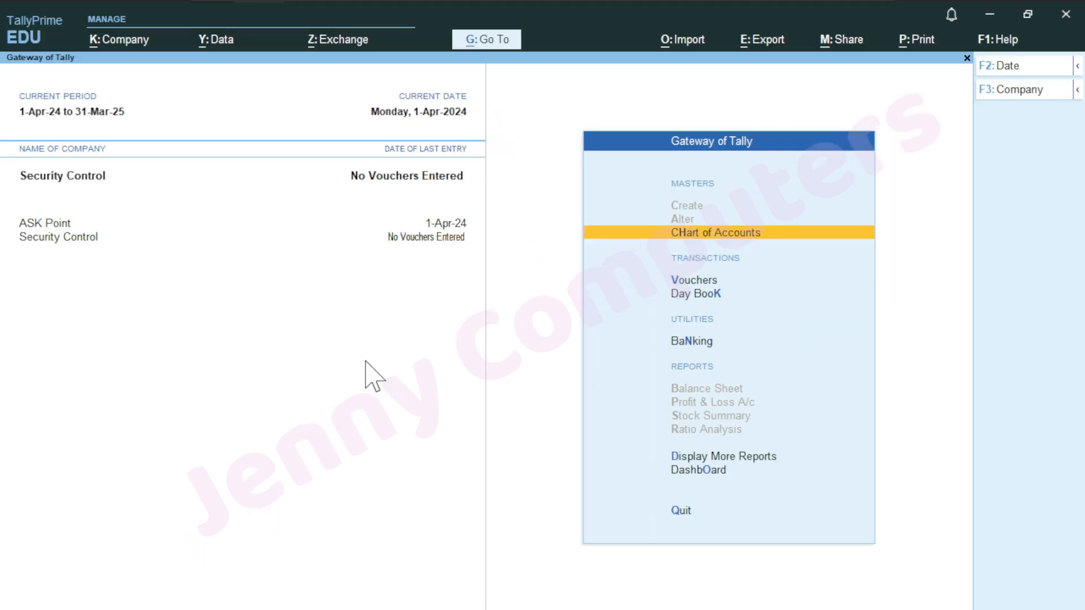
key("F2")
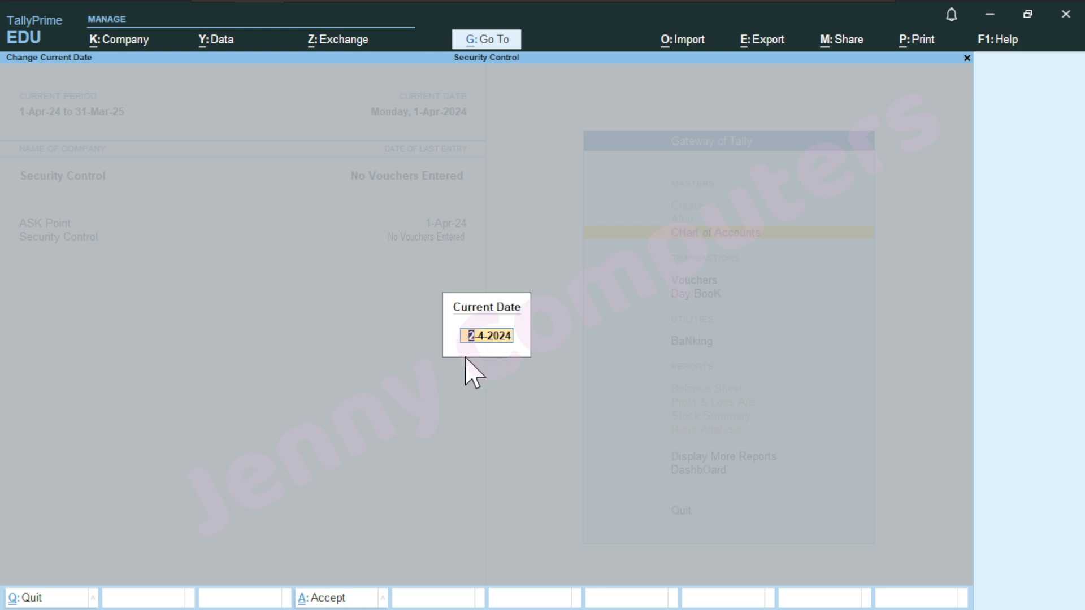
key("Return")
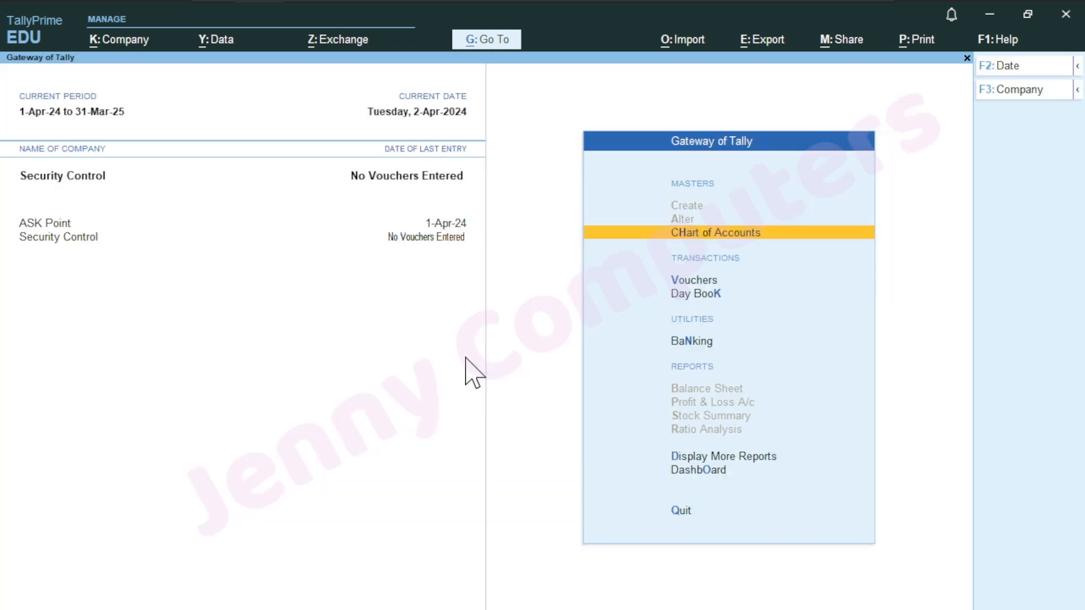
key("Down")
key("Up")
key("Up")
key("Up")
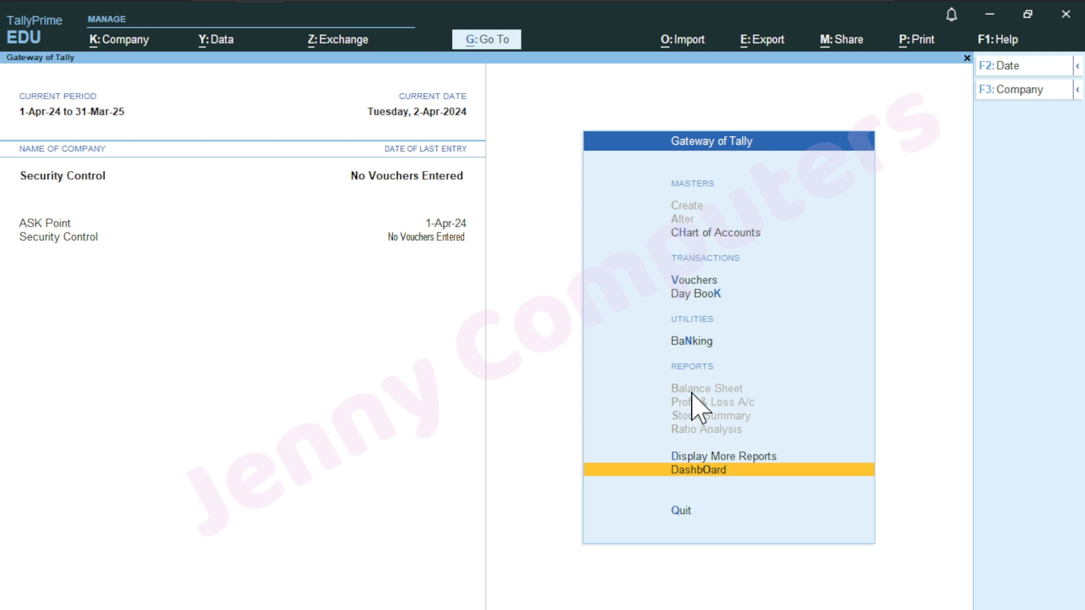
key("n")
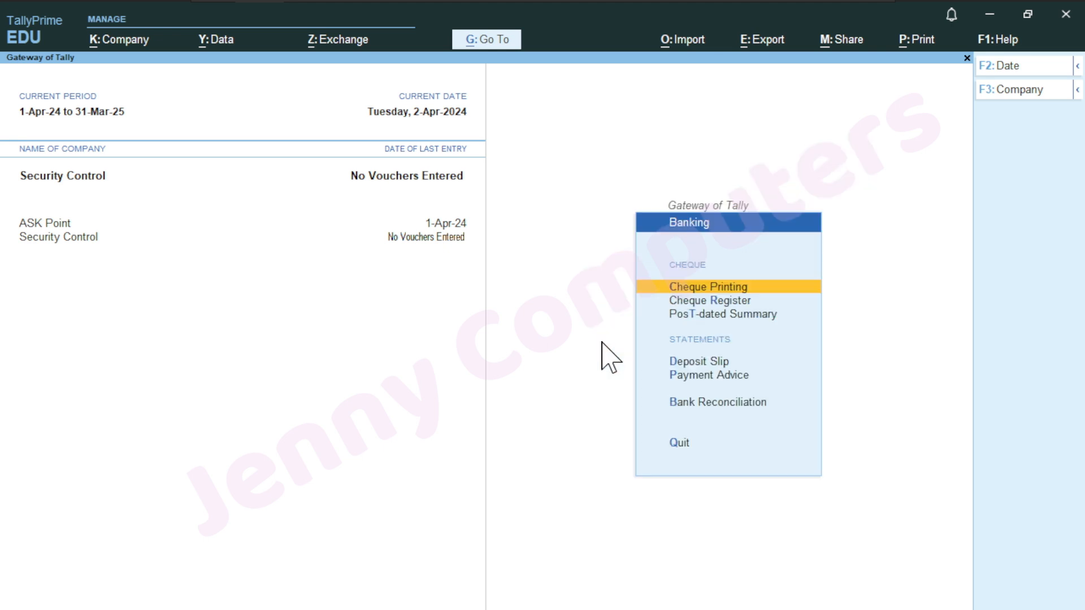
key("Escape")
key("Up")
key("Up")
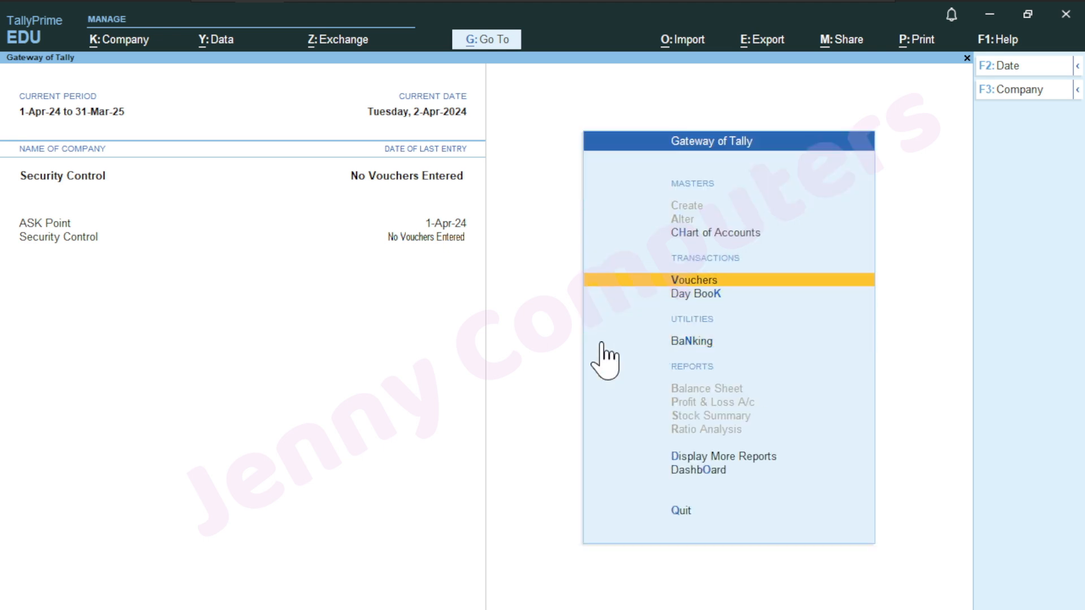
key("Return")
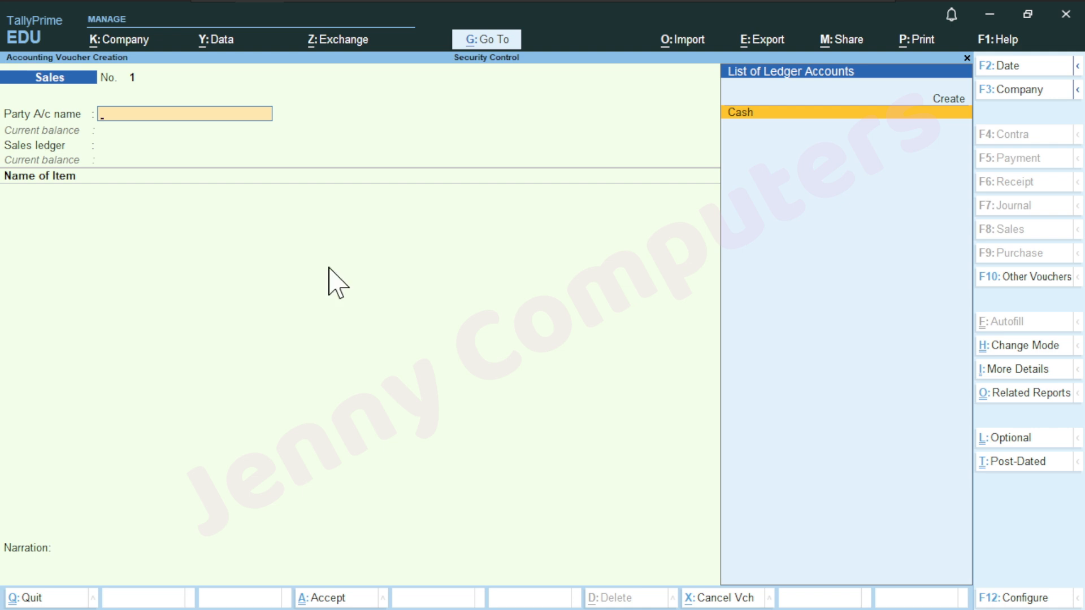
key("Escape")
key("y")
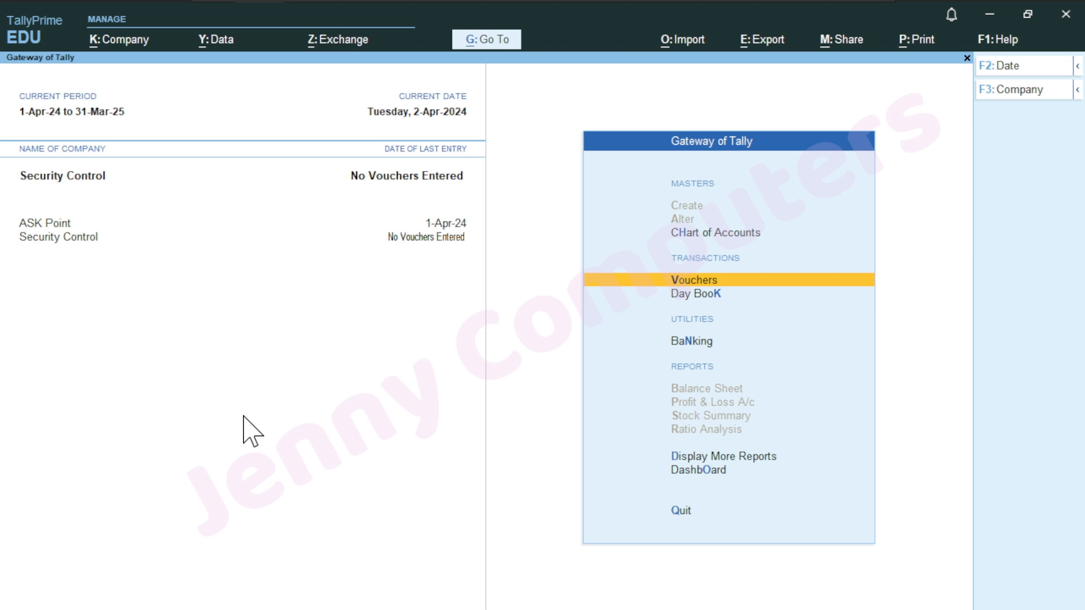
Change user back to admin, entering the admin password
key("alt+k")
key("Down")
key("Down")
key("Down")
key("Down")
key("Down")
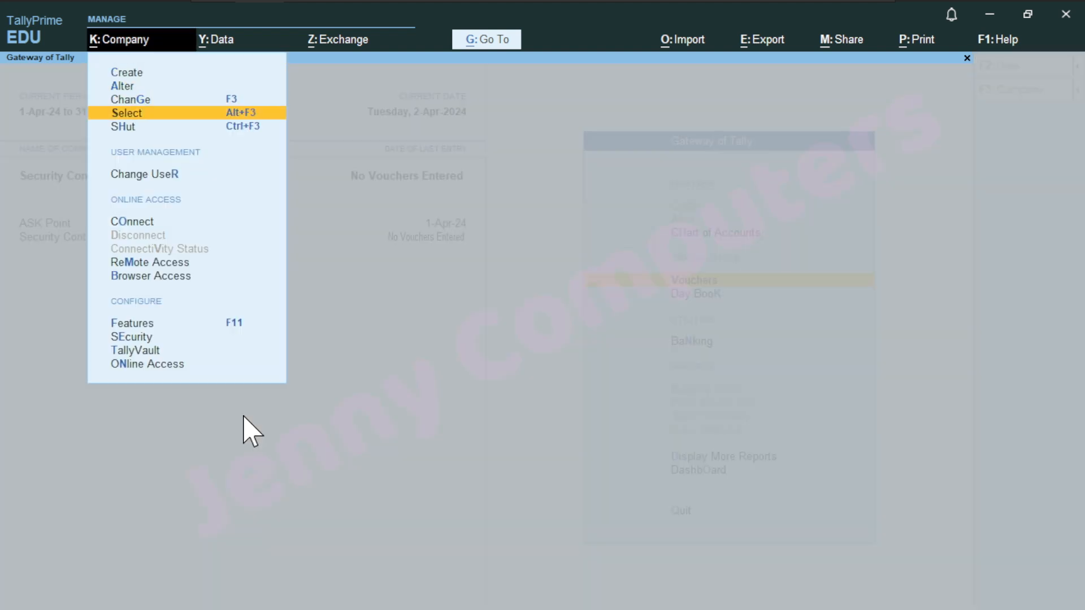
key("Return")
key("Up")
key("Return")
type("admin")
key("Return")
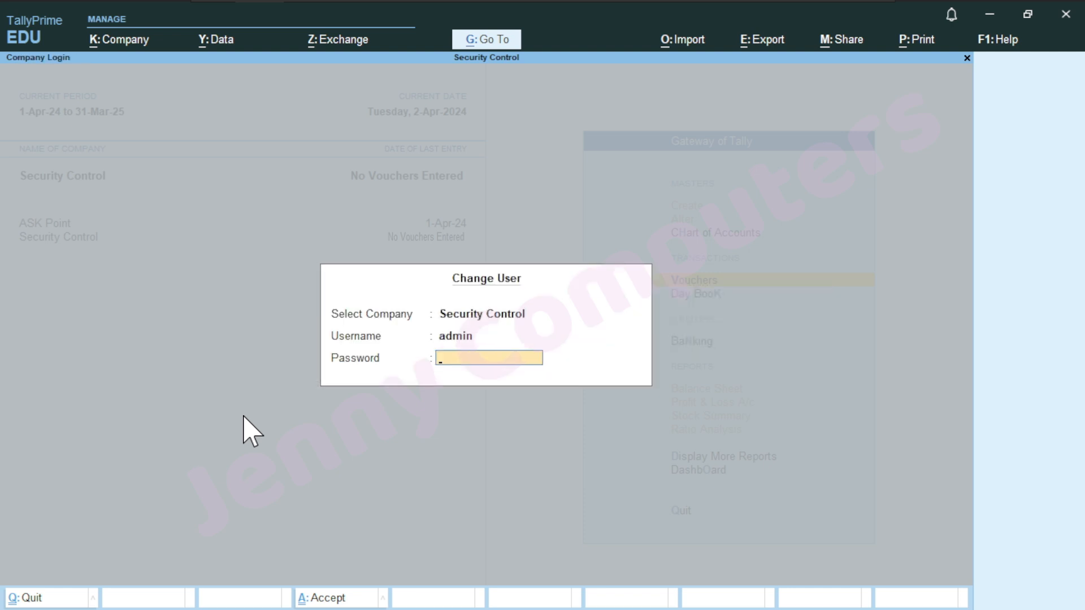
type("***")
key("Return")
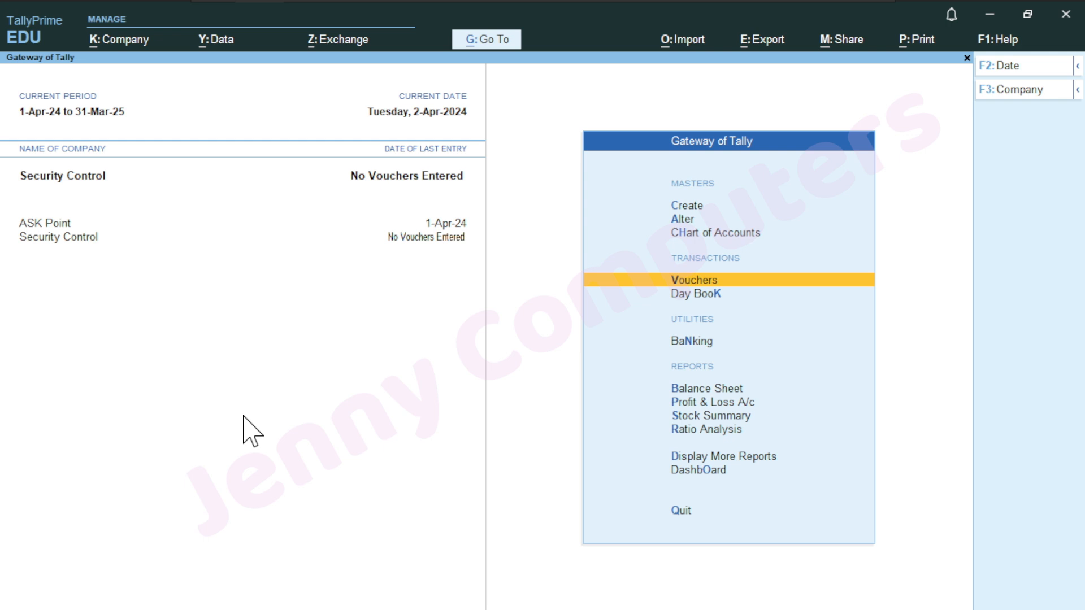
key("alt")
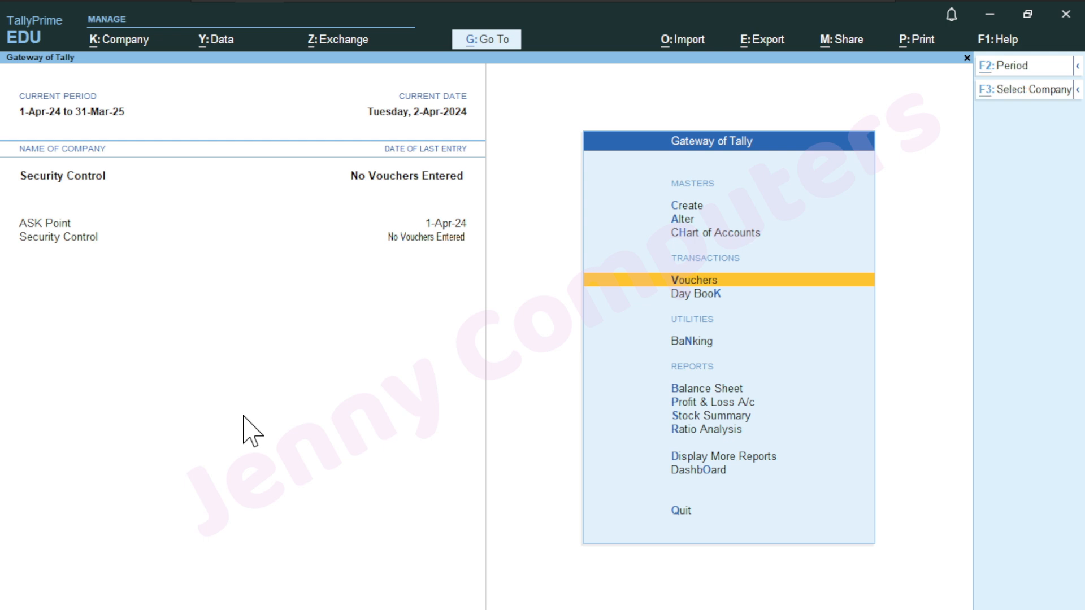
key("alt+k")
Open Password Policy under User Management for Security Control
key("Down")
key("Down")
key("Down")
key("Down")
key("Down")
key("Down")
key("Down")
key("Down")
key("Down")
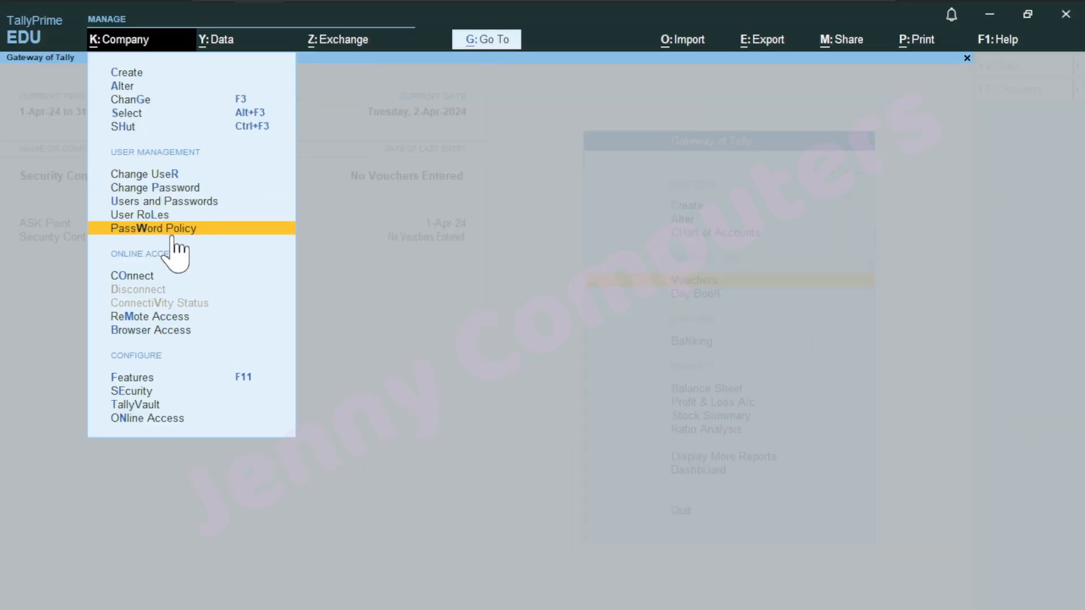
left_click(175, 234)
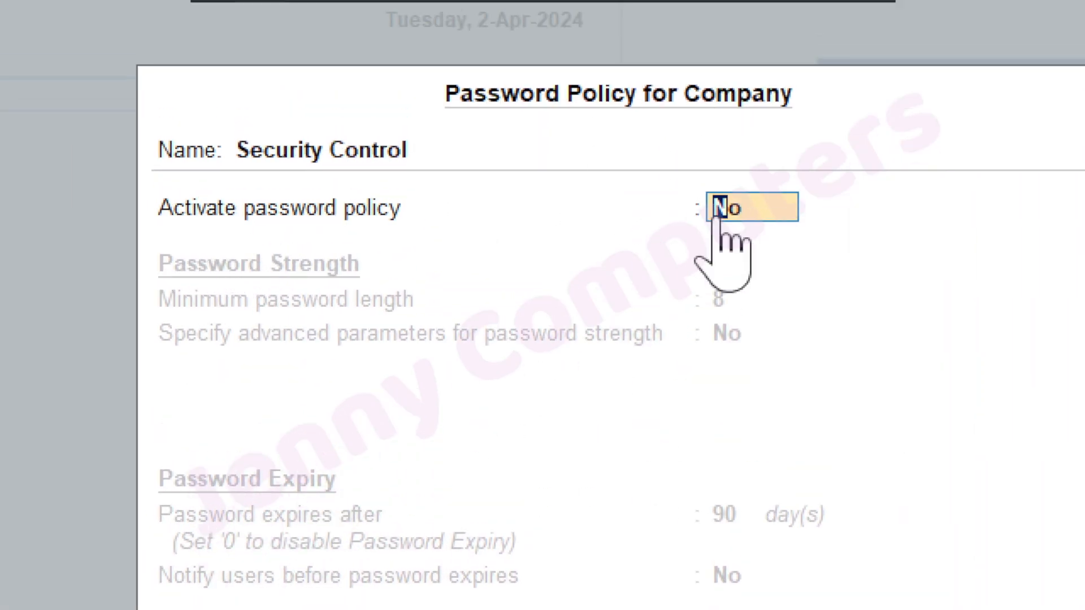
Activate the policy with length 8 and advanced minimums: 4 letters, 2 digits, 1 special
type("y")
key("Return")
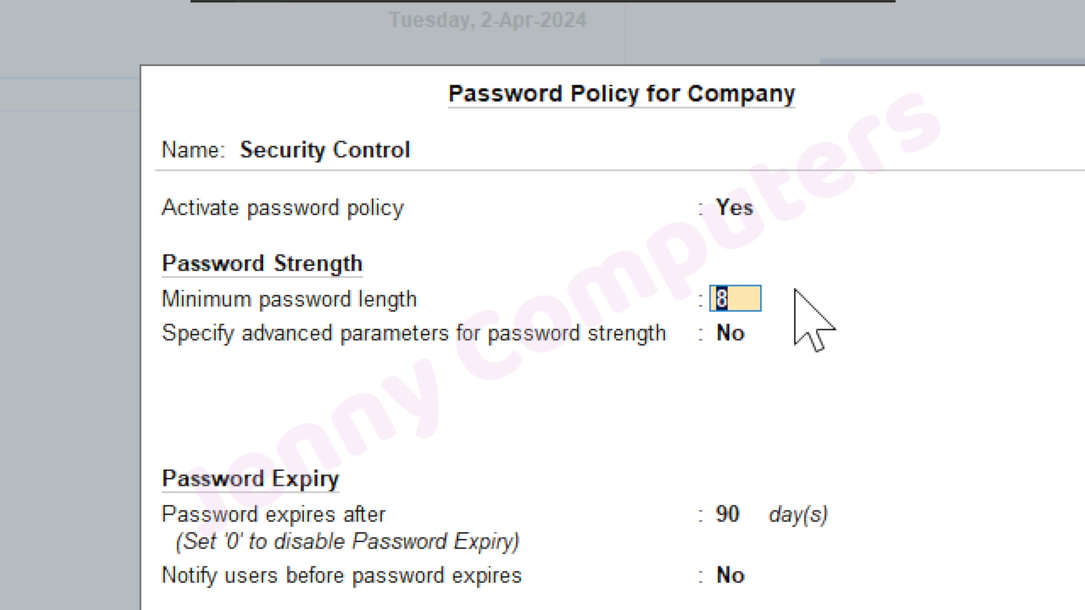
key("Return")
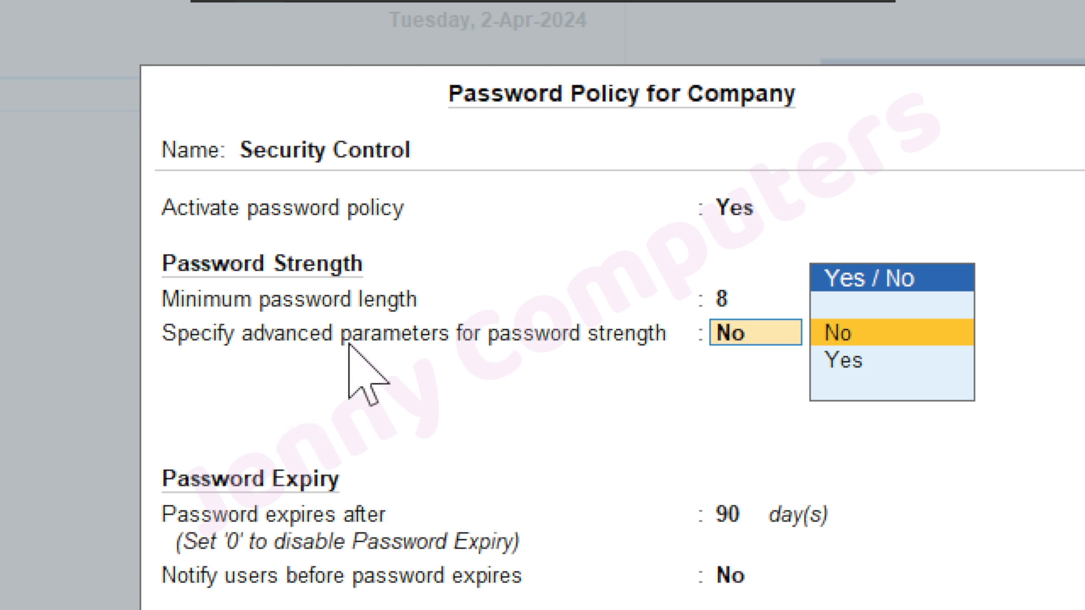
key("Down")
key("Return")
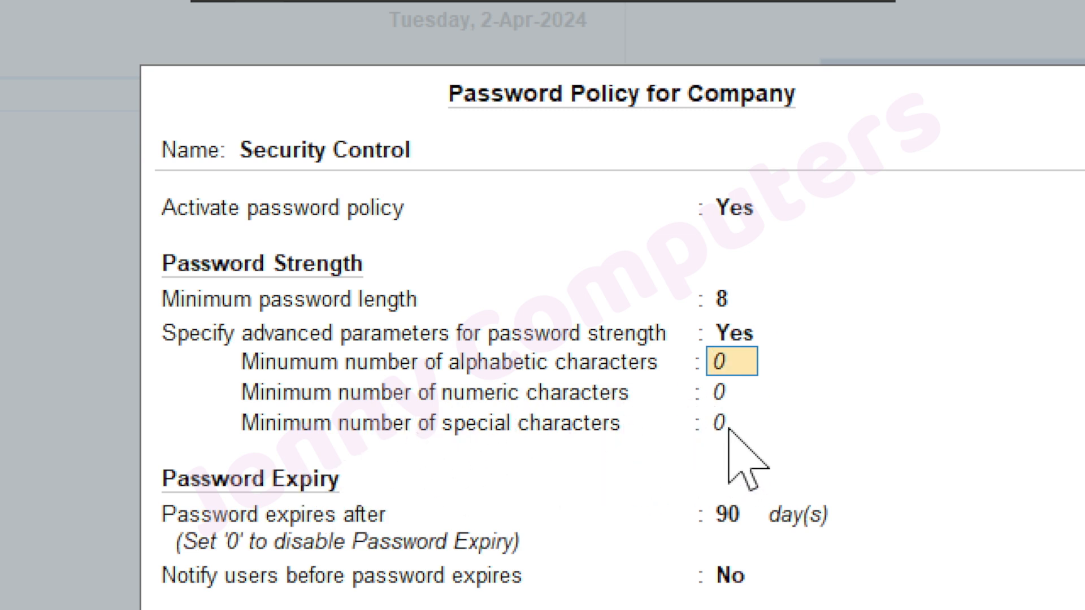
type("4")
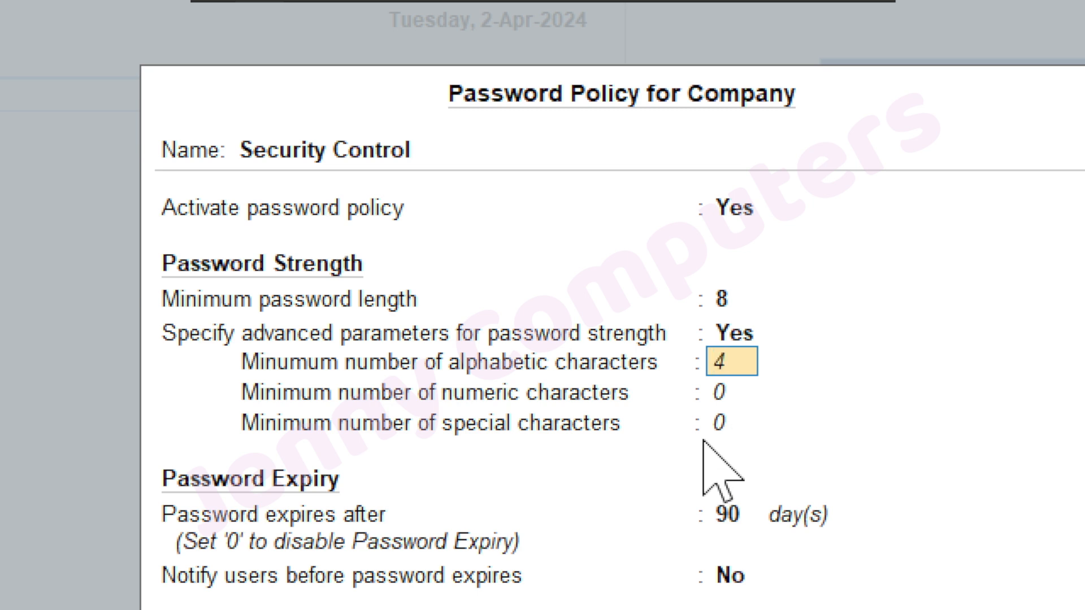
key("Return")
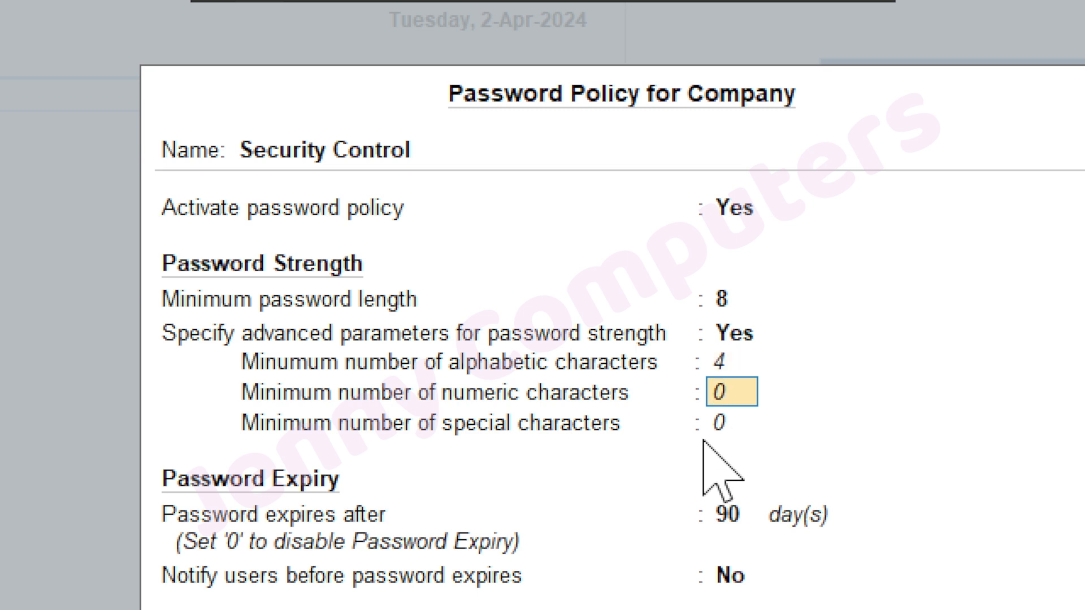
key("Return")
type("1")
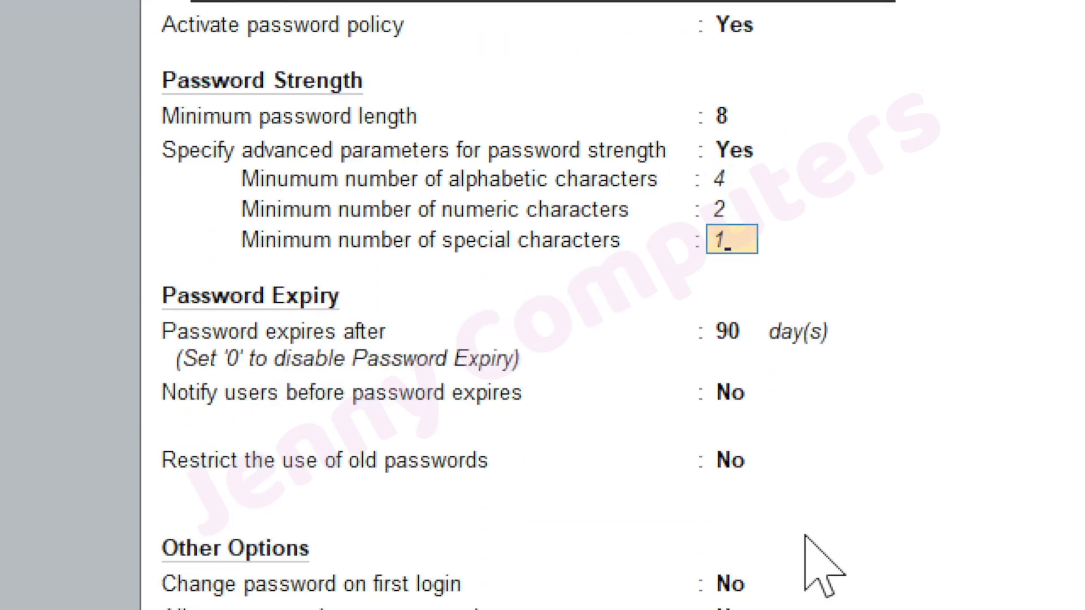
Confirm 1 special character, keep 90-day expiry, give 1-day notice, and block the last 2 passwords
key("Return")
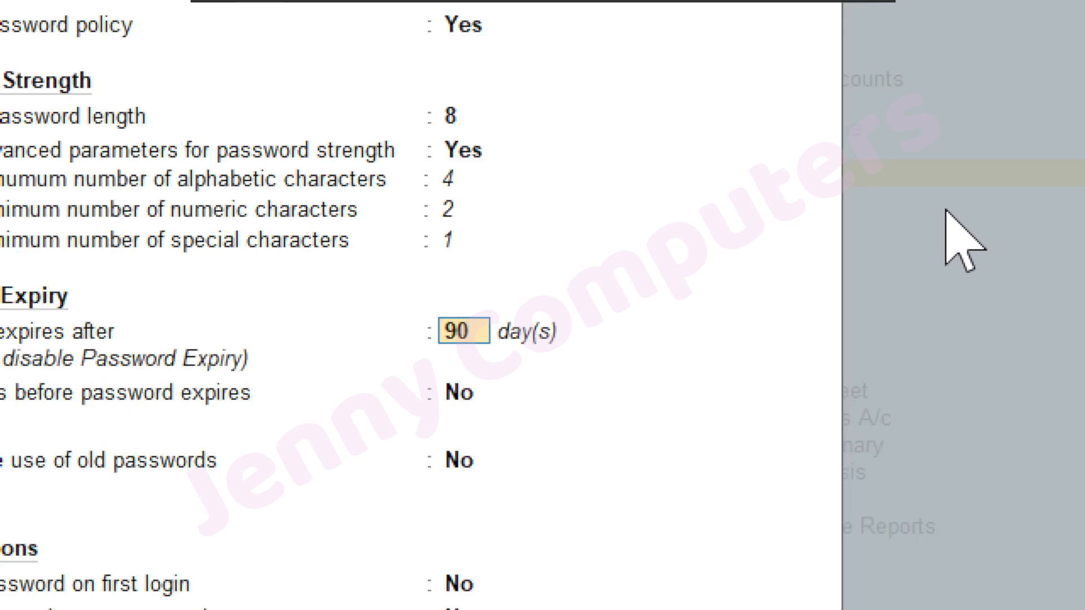
key("Return")
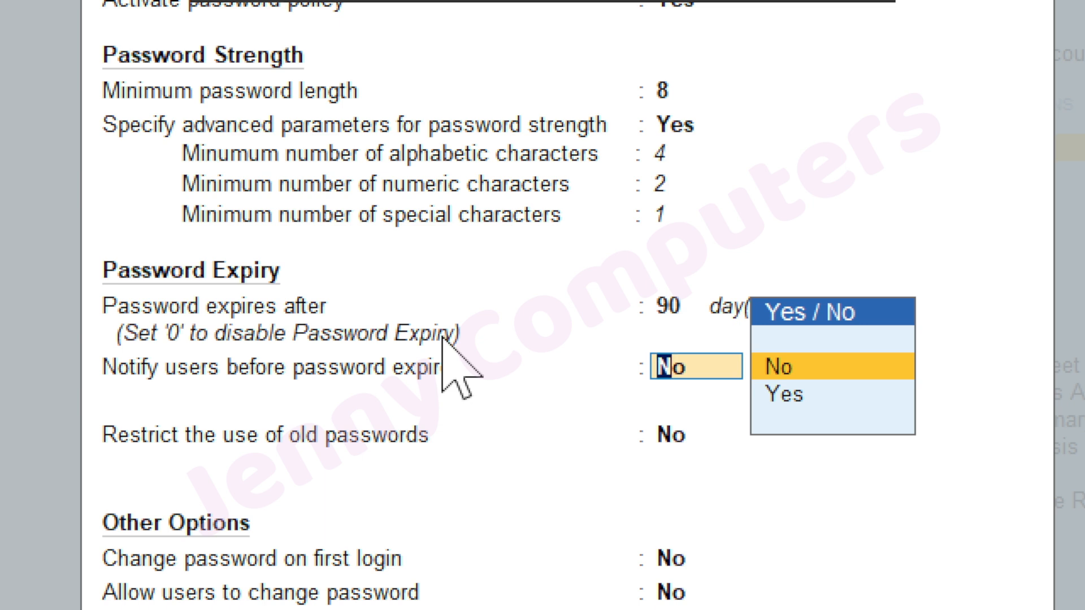
key("Down")
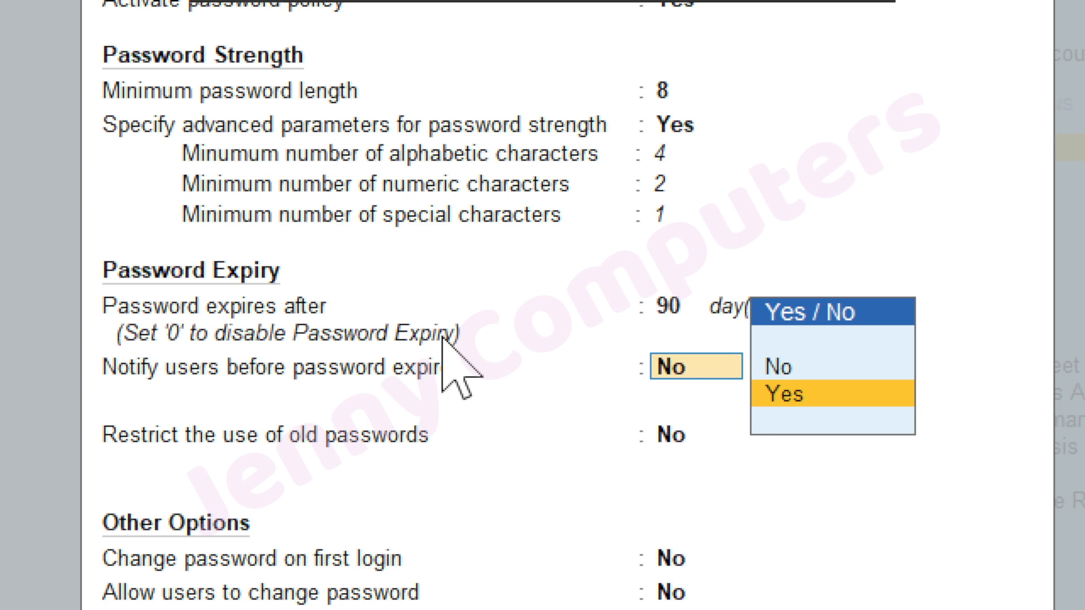
key("Return")
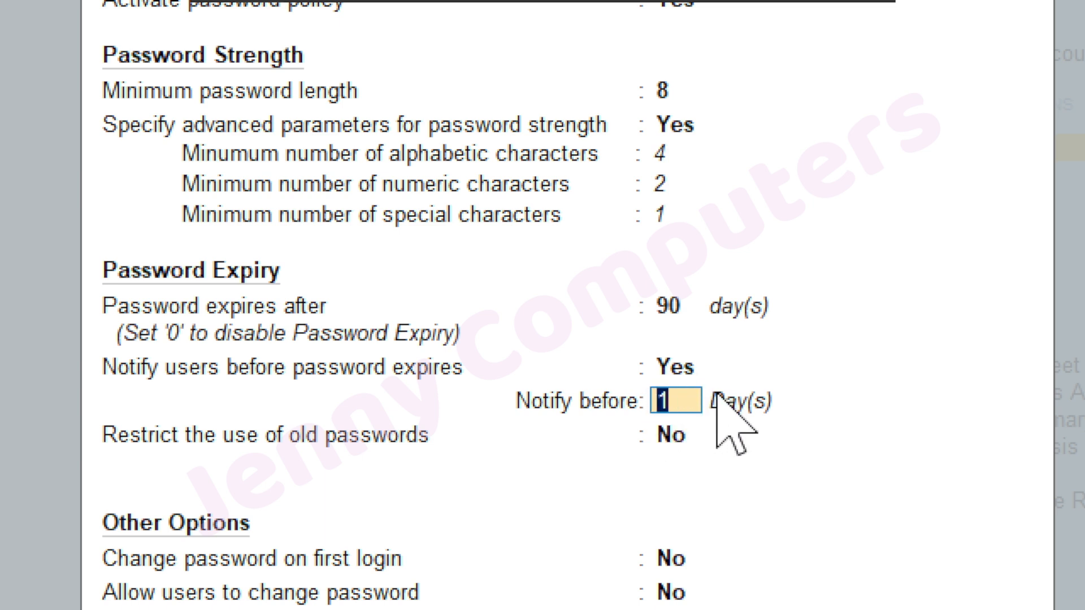
key("Return")
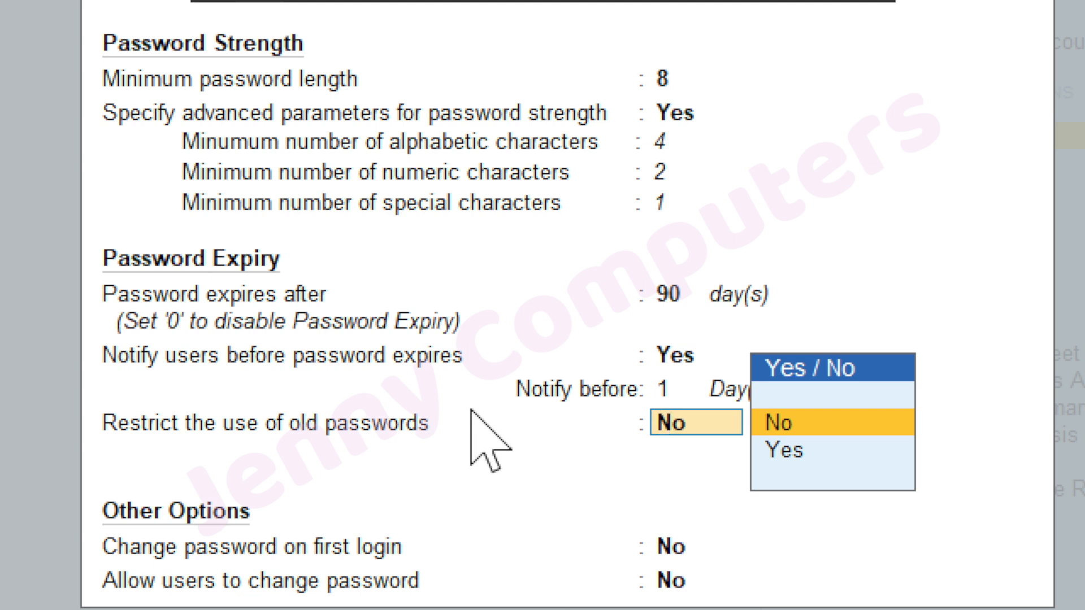
key("Down")
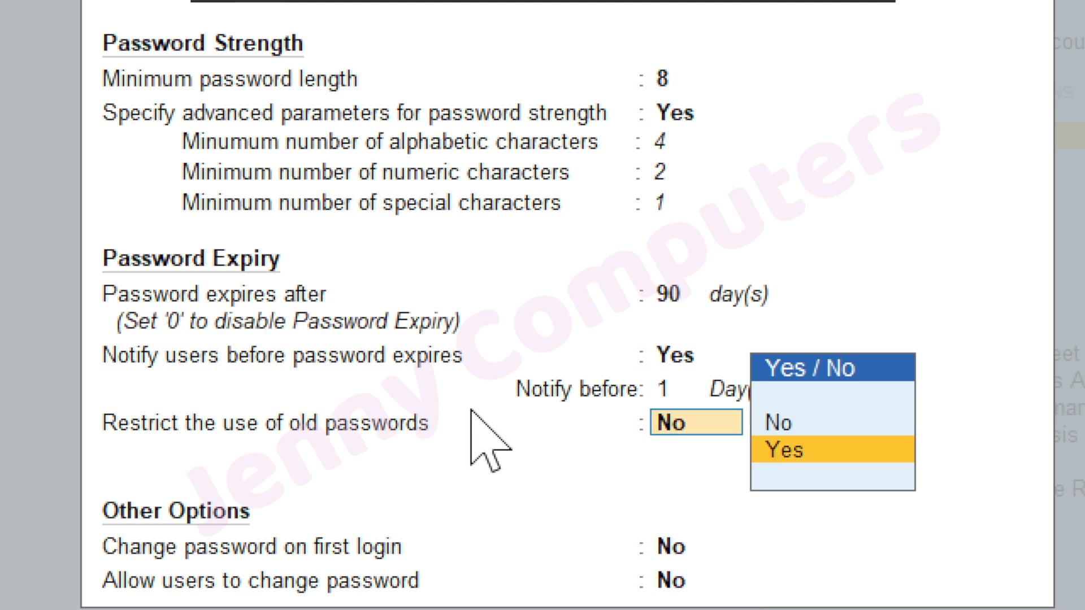
key("Return")
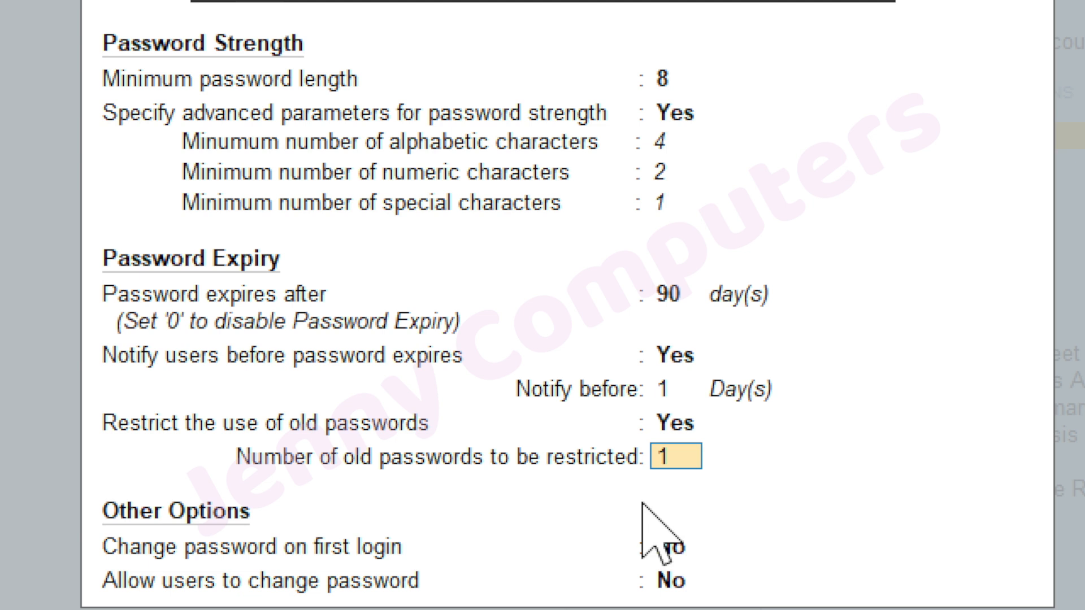
type("2")
key("Up")
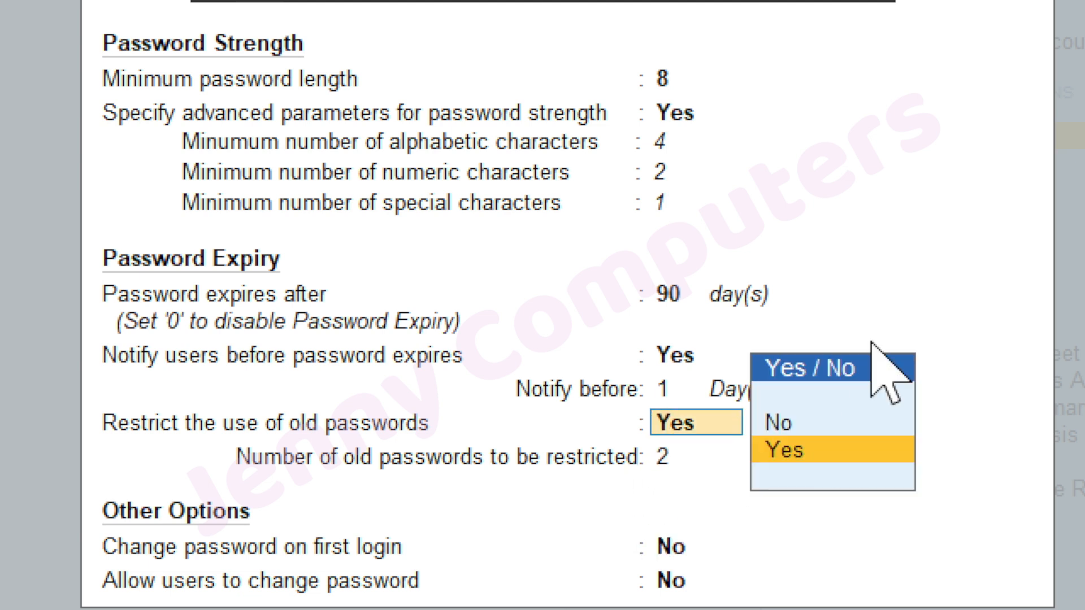